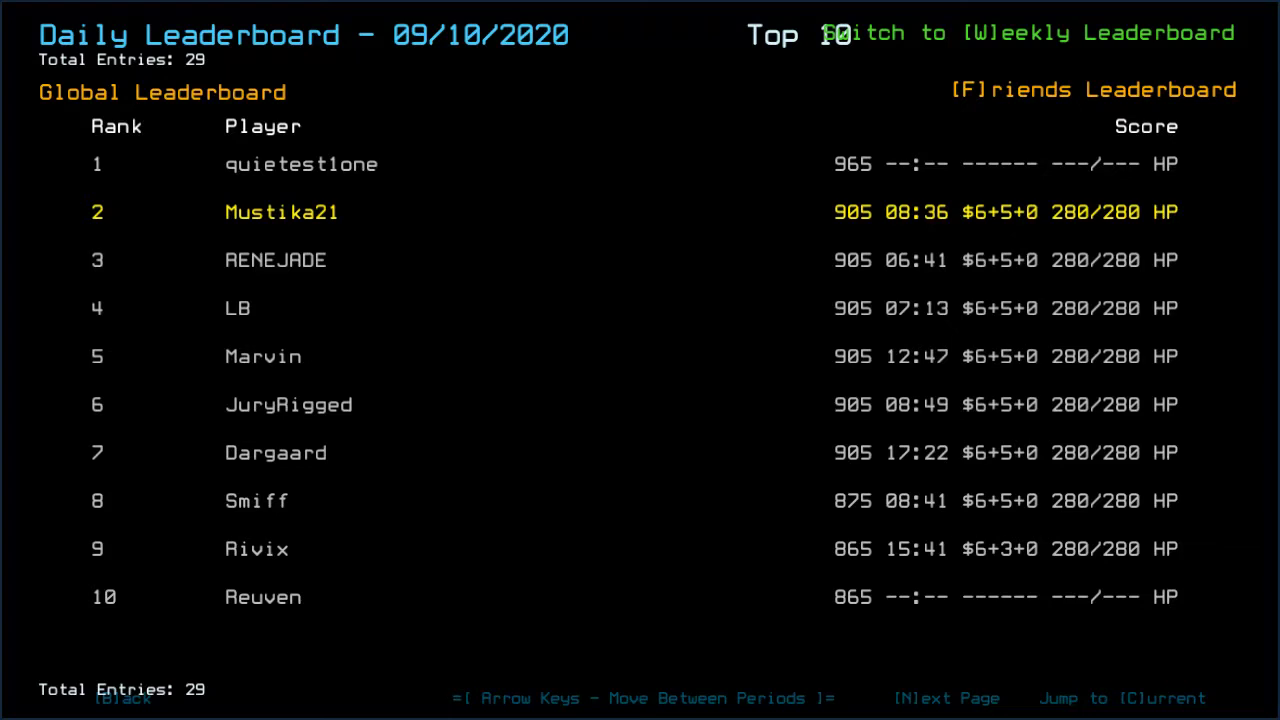
# Switch the 09/10/2020 daily leaderboard from Global to Friends, listing five friends' scores
pyautogui.press('f')
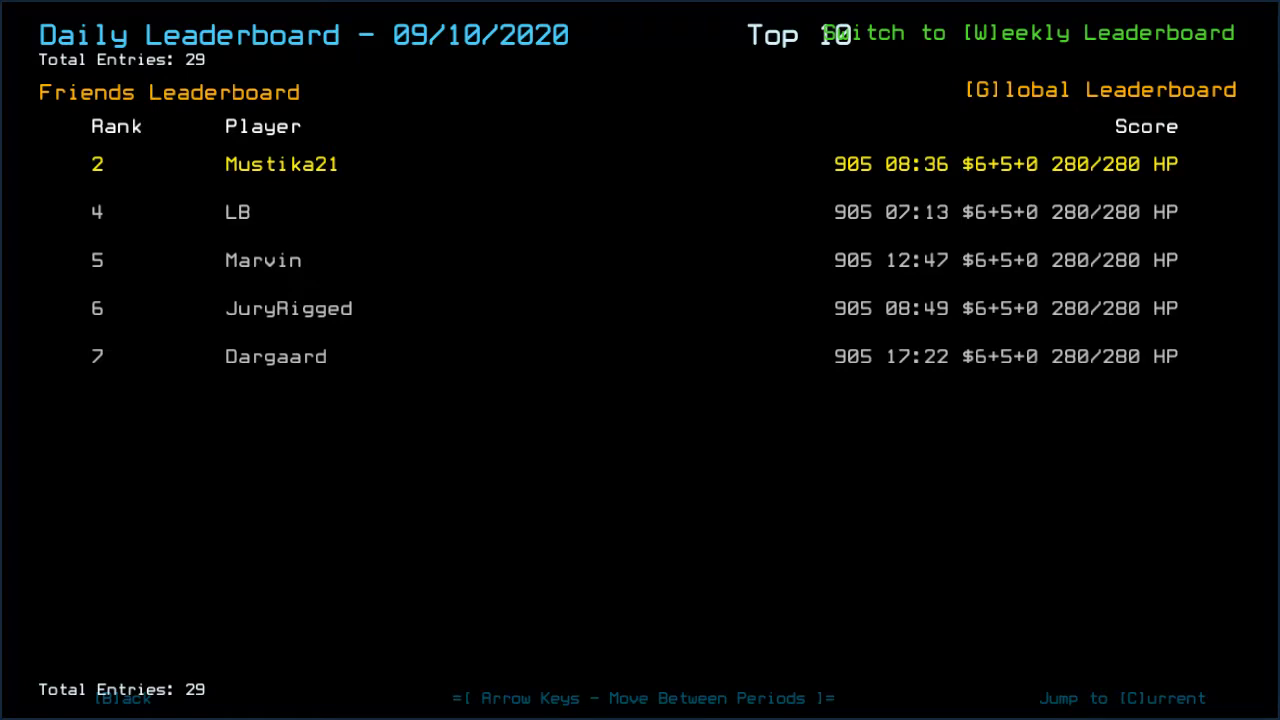
# Close the leaderboard, set graphics to Far View Simple, Quality Medium, Clutter Few, and resume
pyautogui.press('b')
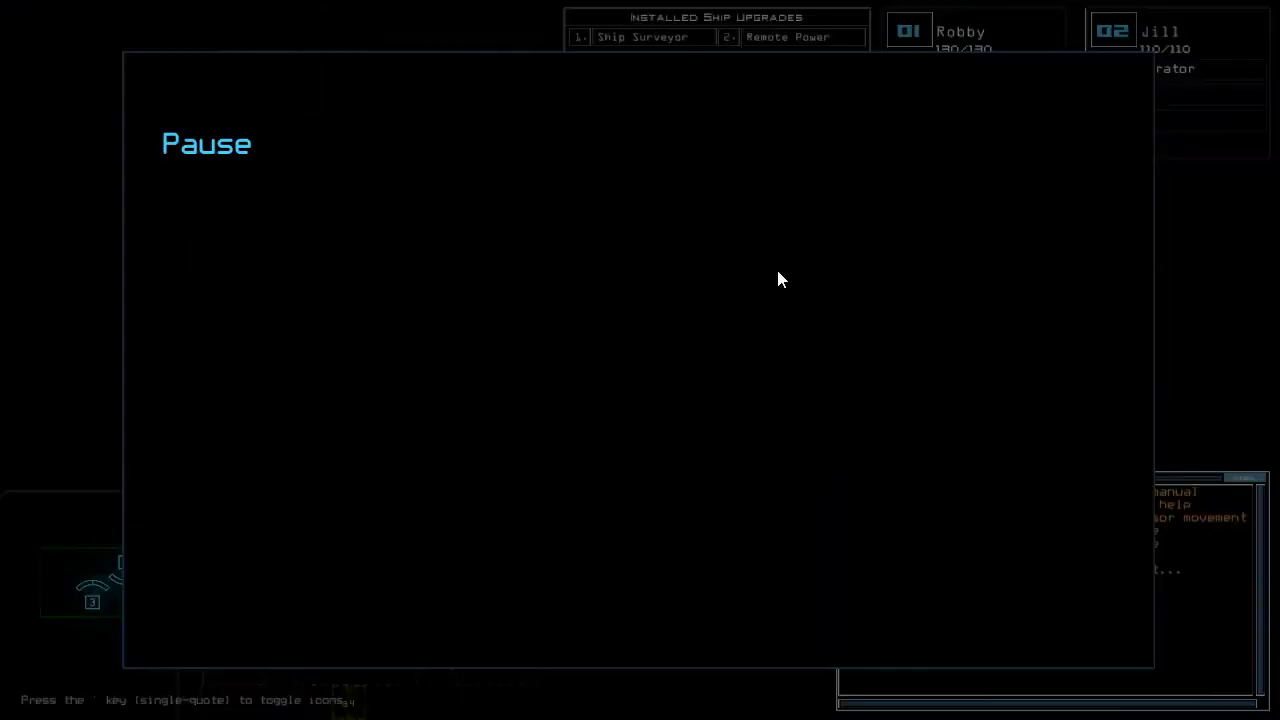
pyautogui.press('o')
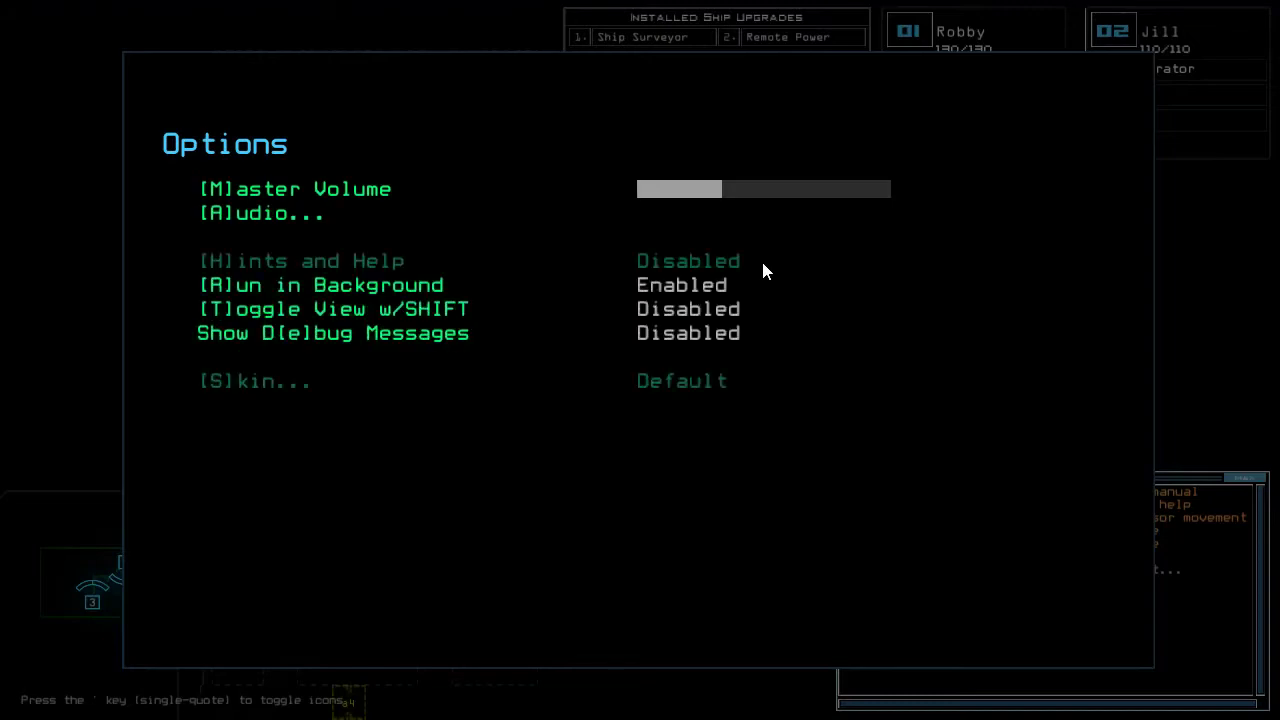
pyautogui.press('g')
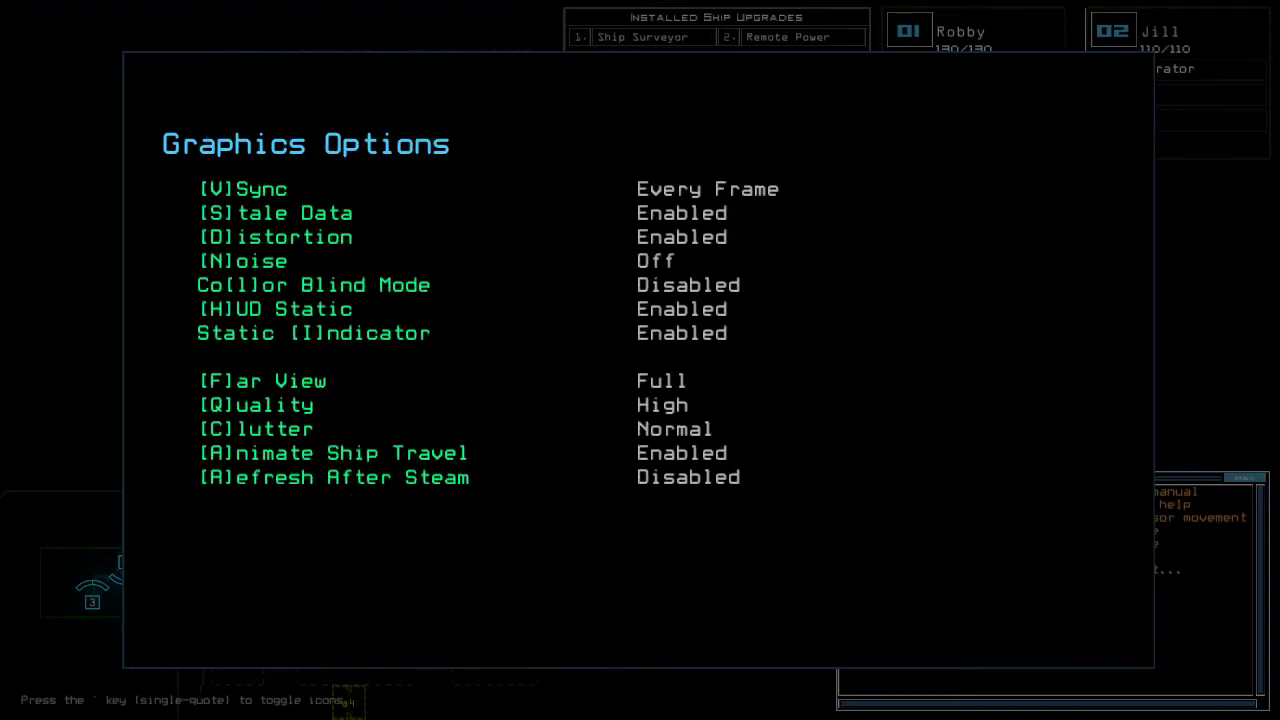
pyautogui.press('q')
pyautogui.press('c')
pyautogui.press('b')
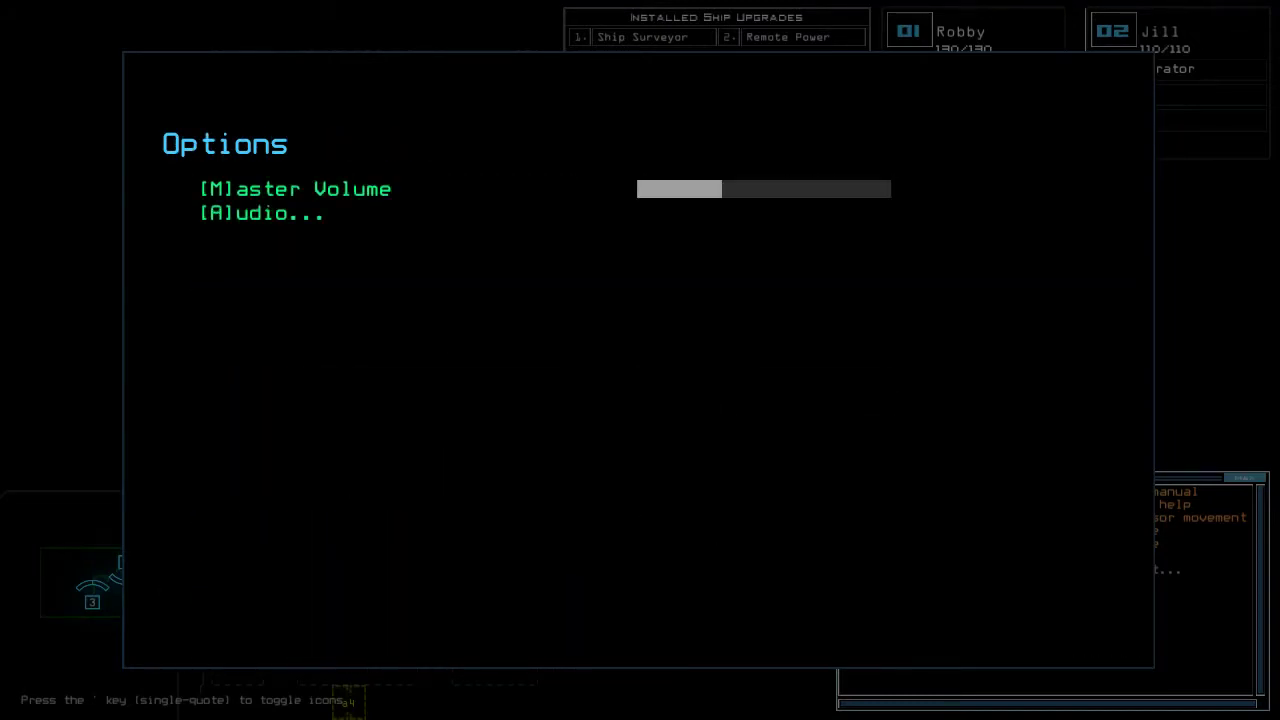
pyautogui.press('b')
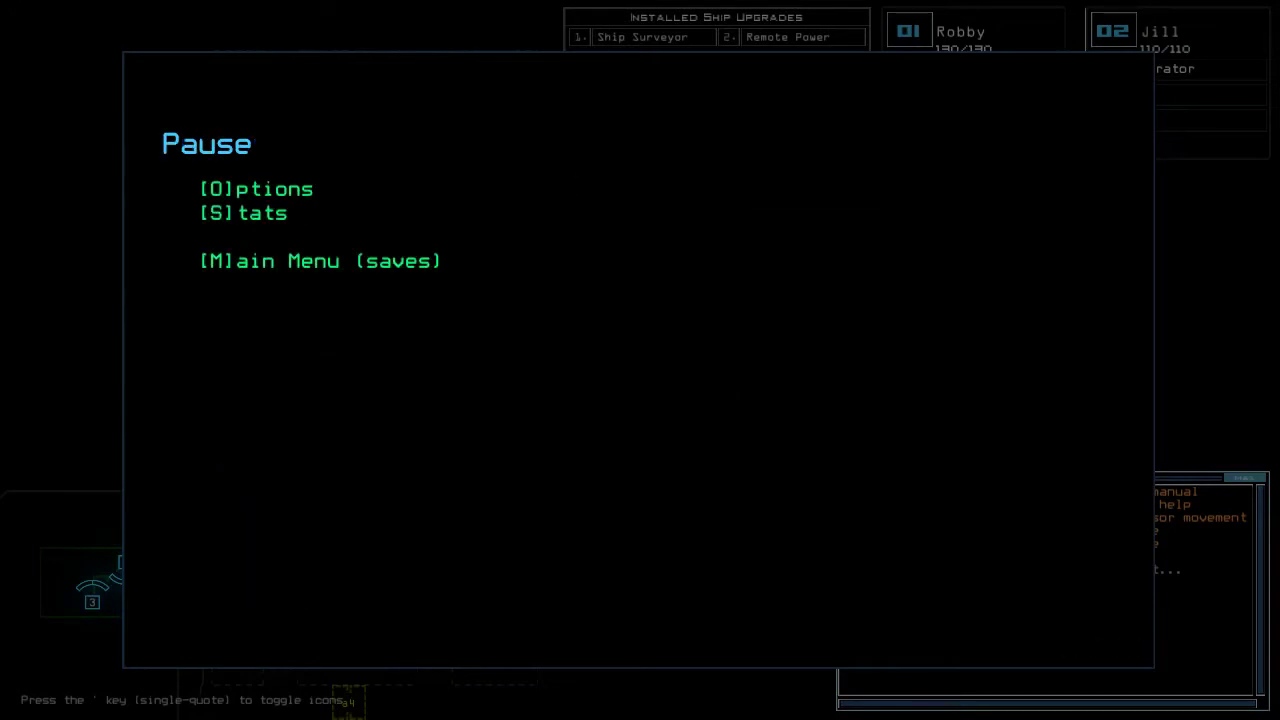
pyautogui.press('b')
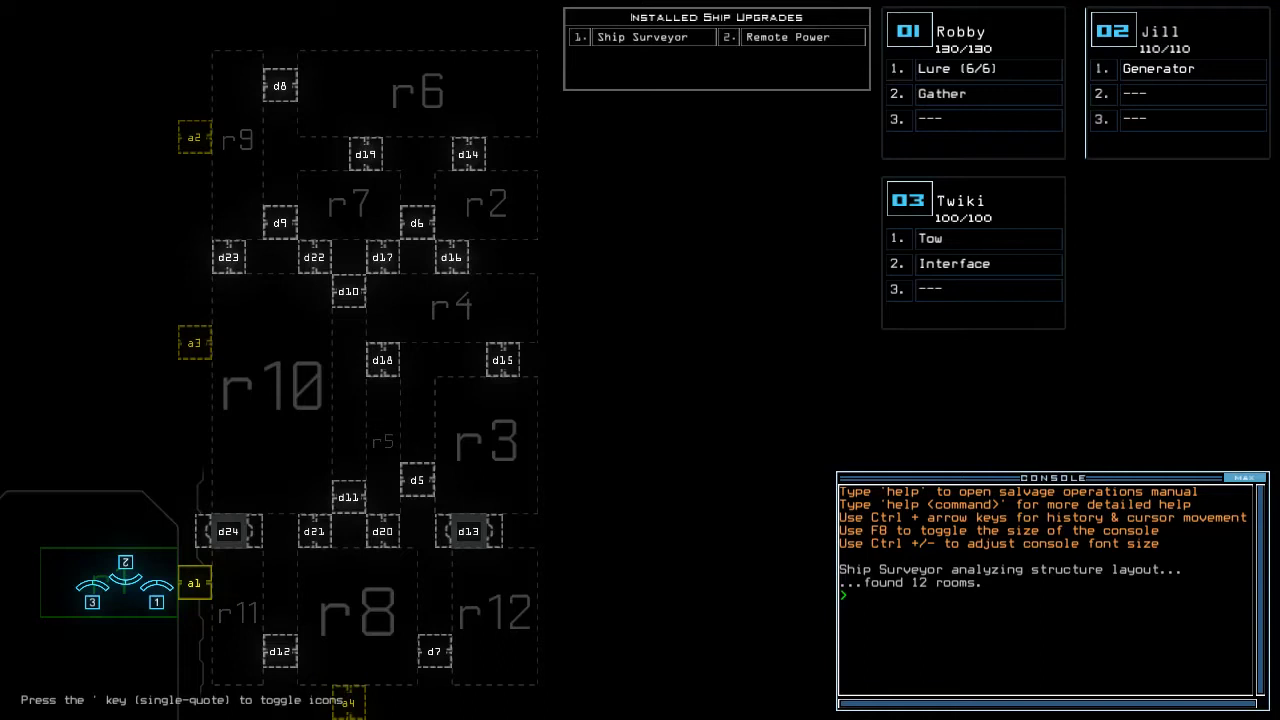
pyautogui.write('status')
# Show the MUTEKI 8 status report with the status command and pan the ship map
pyautogui.press('Return')
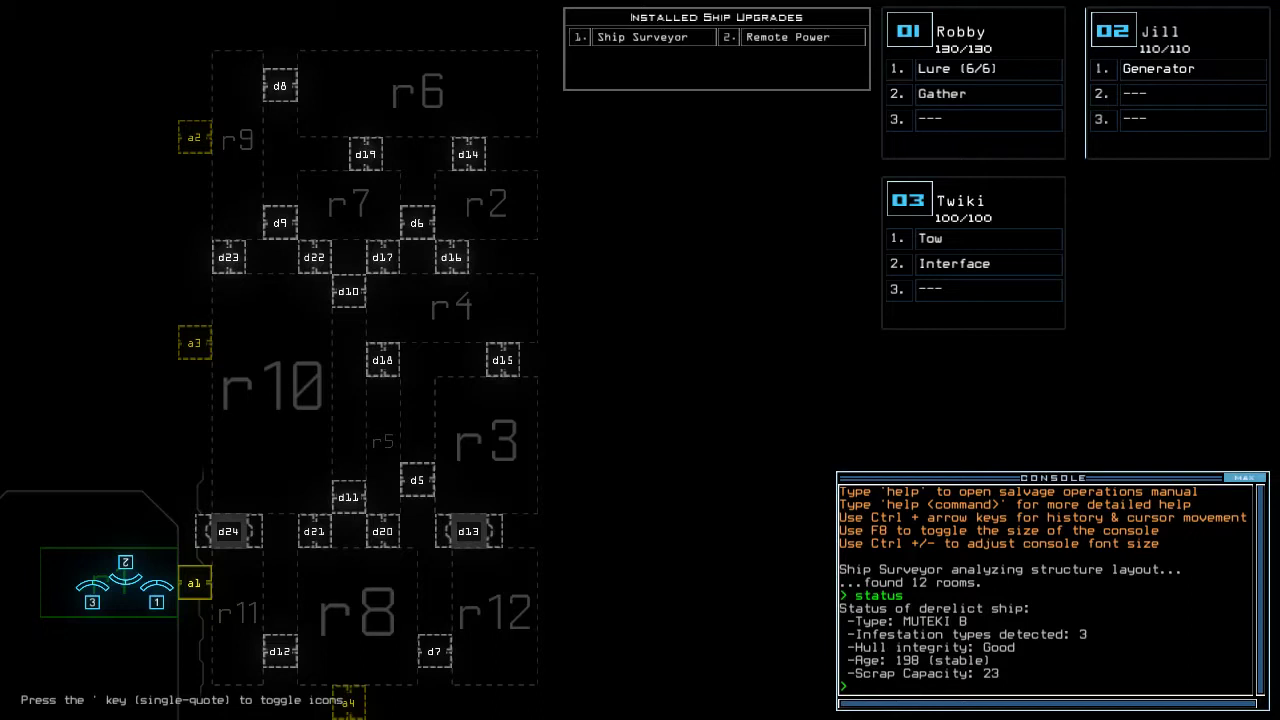
pyautogui.press('Left')
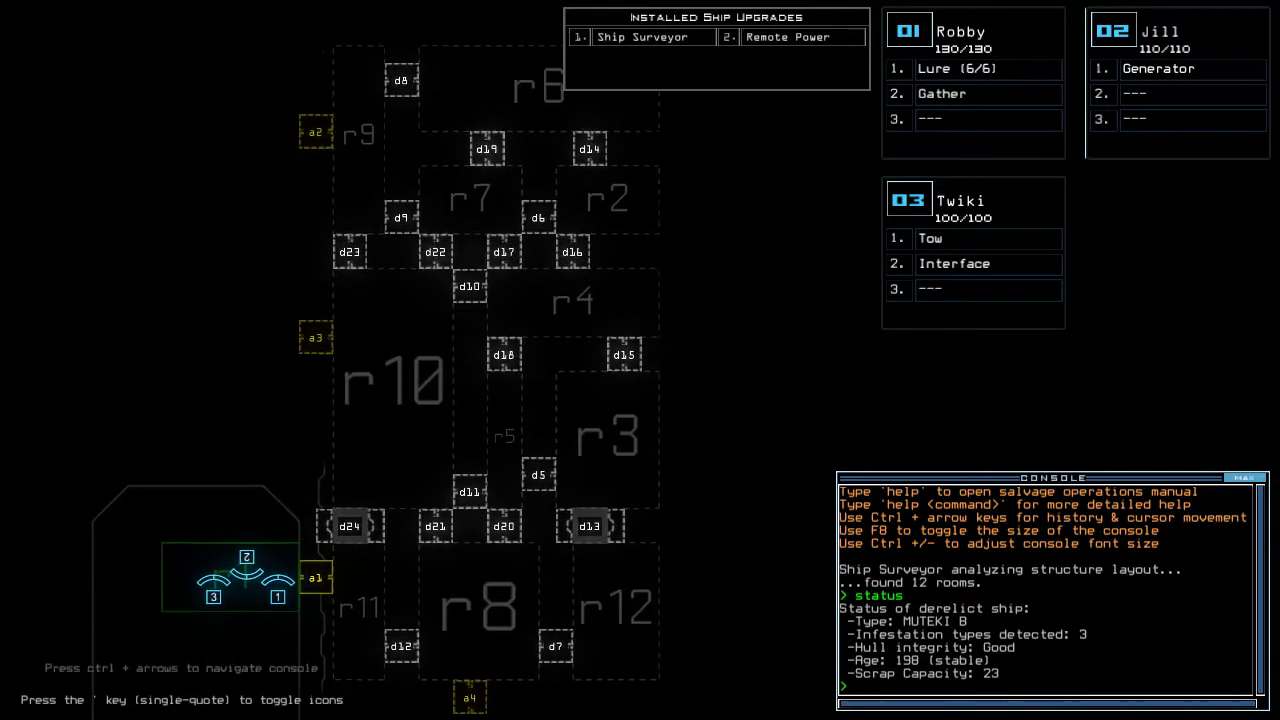
pyautogui.press('Up')
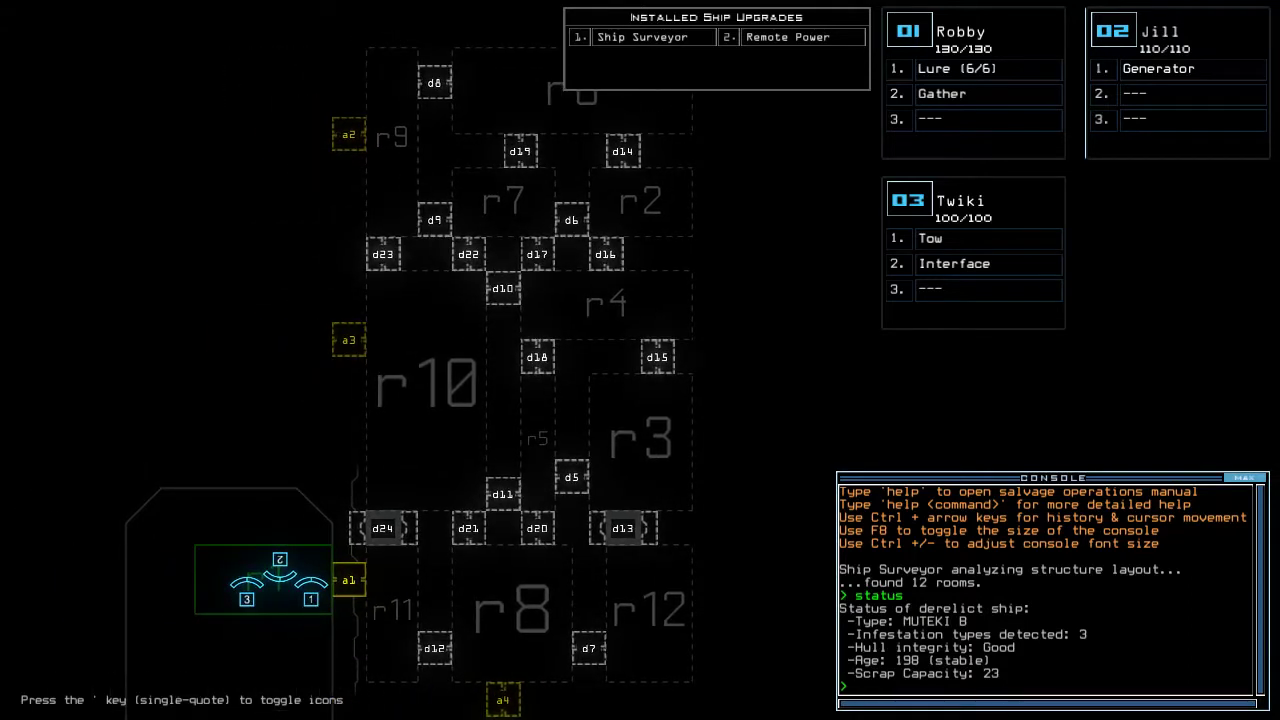
pyautogui.press('Down')
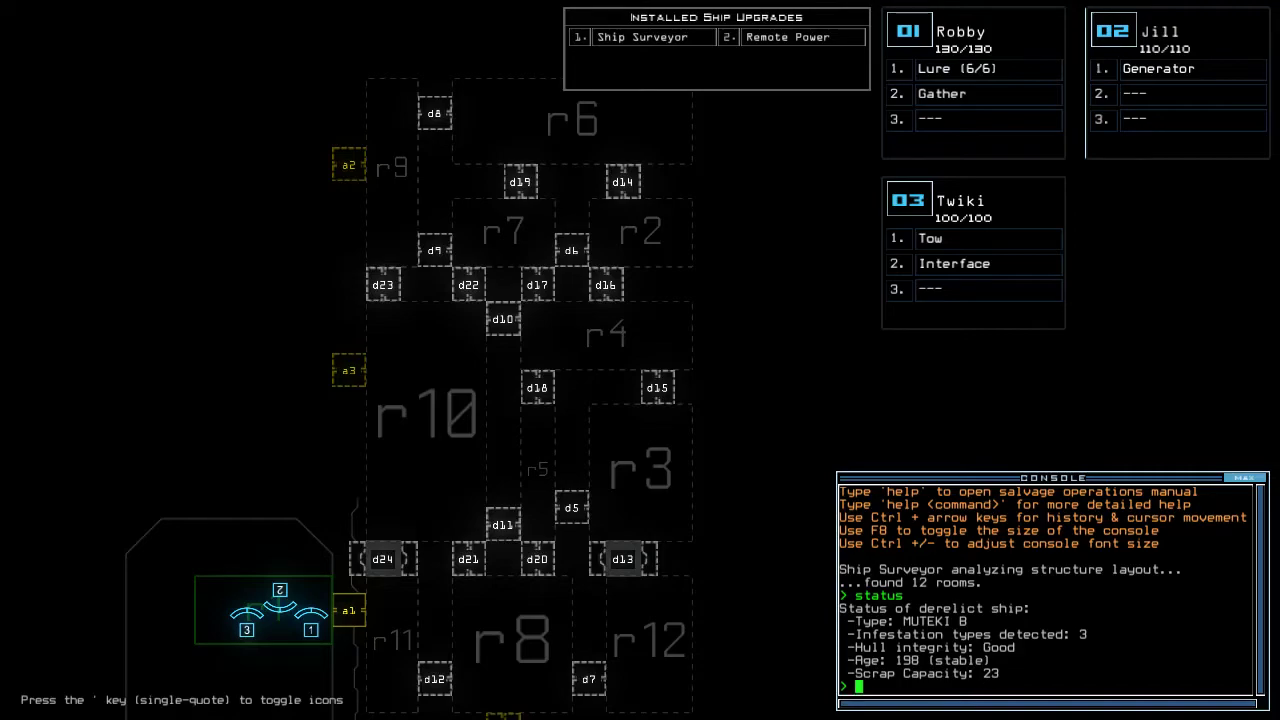
pyautogui.write('swap')
# Move the Lure and Gather modules onto Twiki using swap
pyautogui.press('Return')
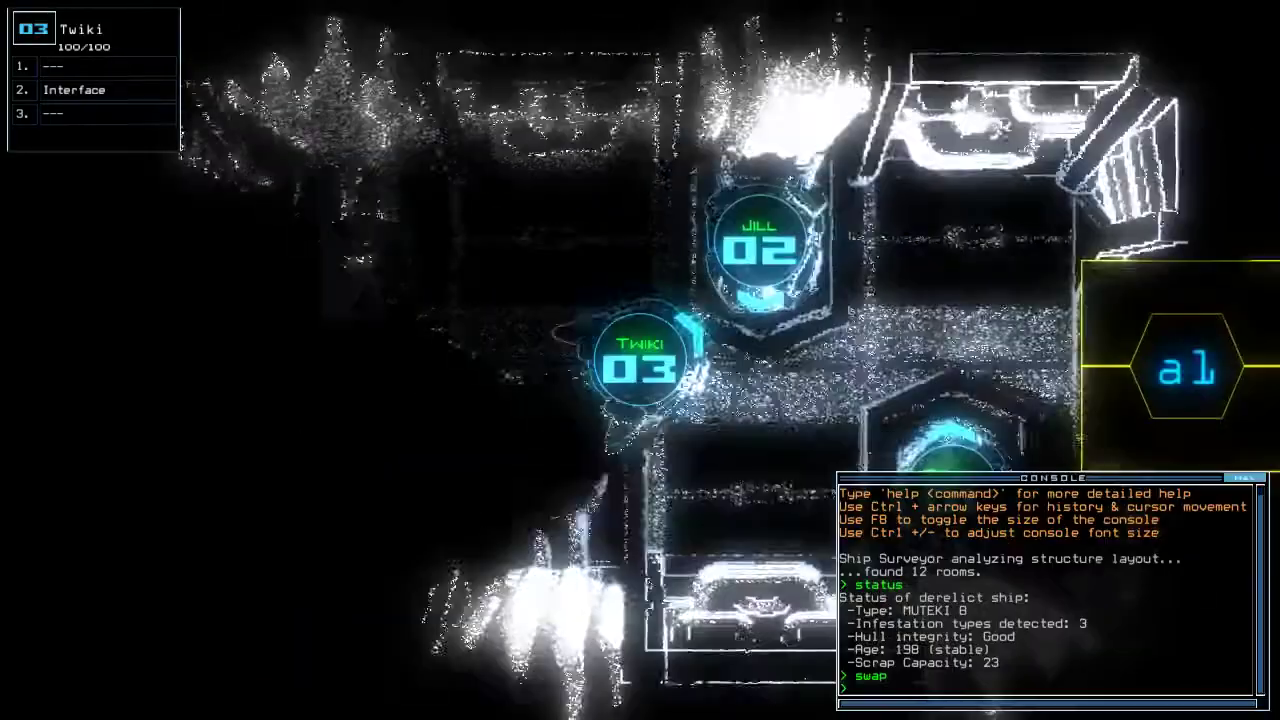
pyautogui.write('swap')
pyautogui.press('Return')
pyautogui.press('Return')
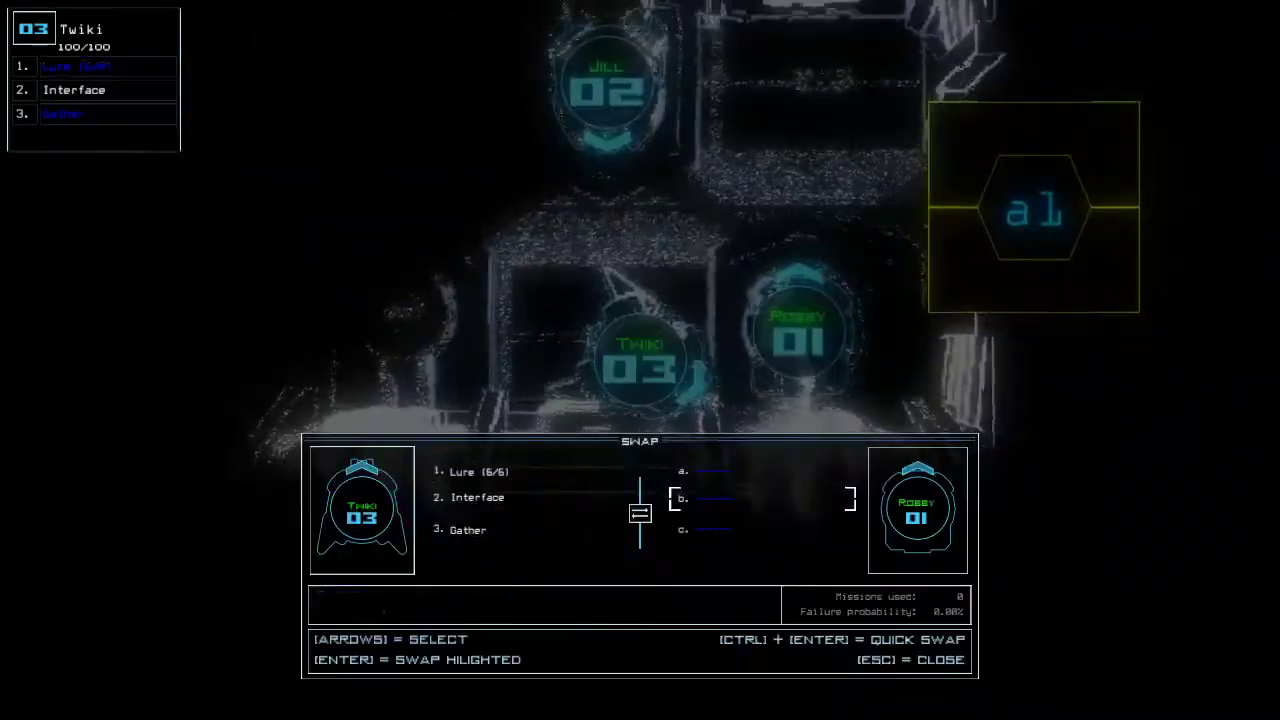
pyautogui.press('Escape')
pyautogui.write('1')
pyautogui.press('Return')
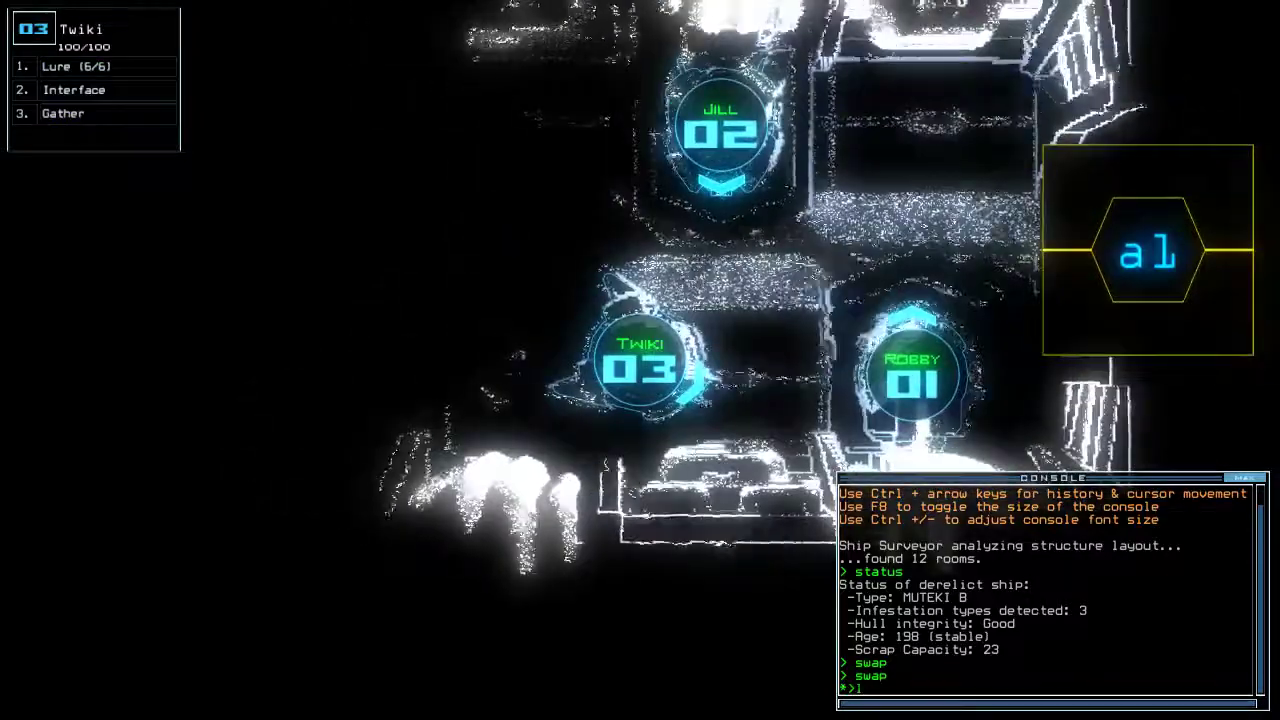
# Dock the boarding ship at airlock a4, inspect it, then re-dock at airlock a2
pyautogui.press('space')
pyautogui.write('dd')
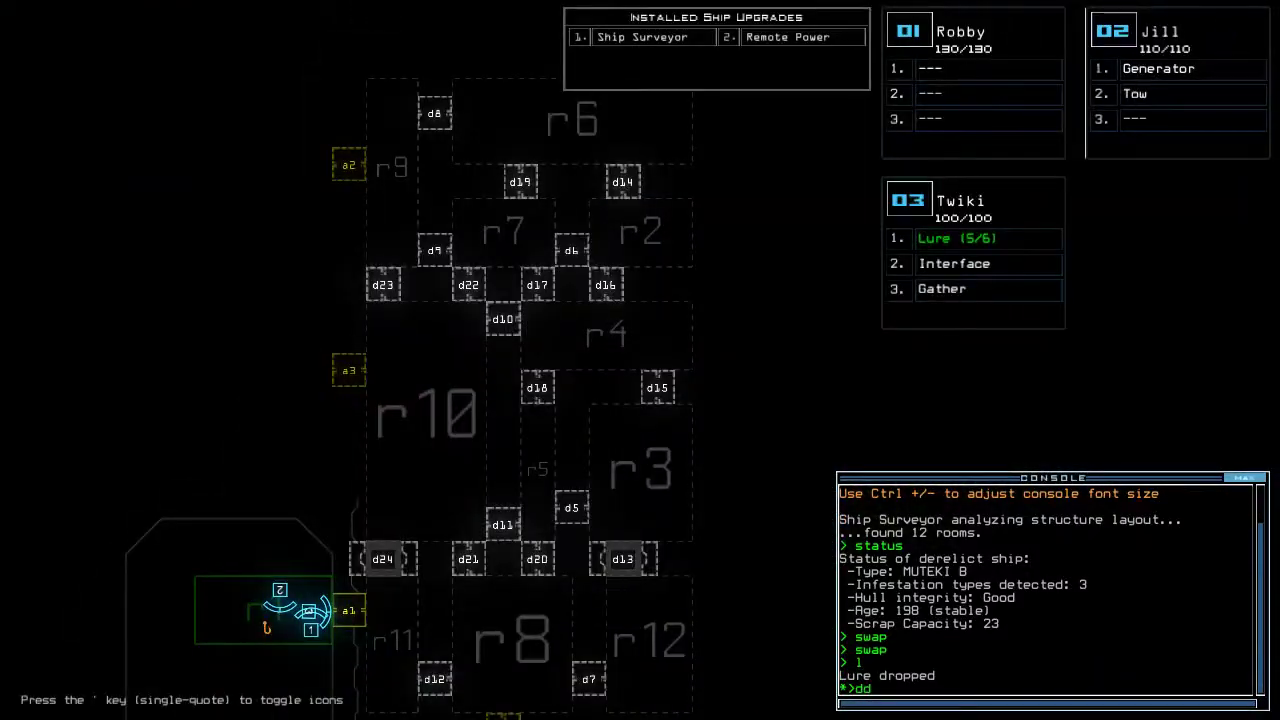
pyautogui.write(' a4')
pyautogui.press('Return')
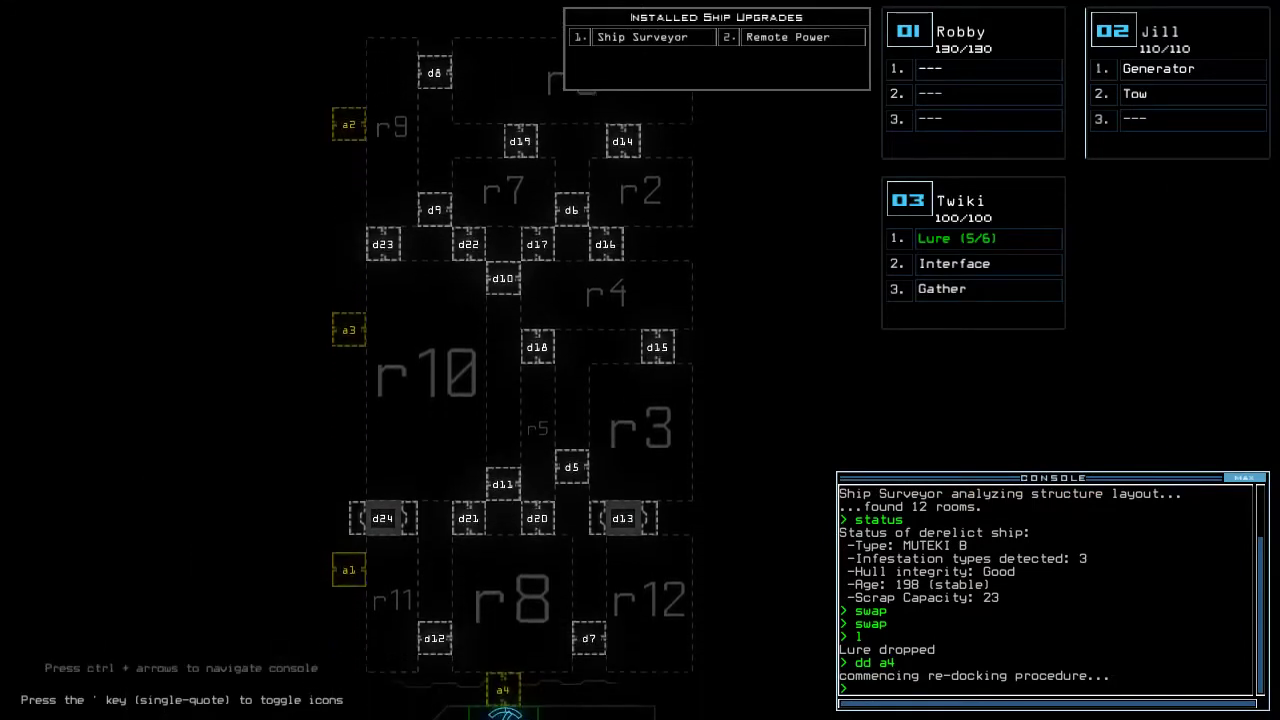
pyautogui.press('space')
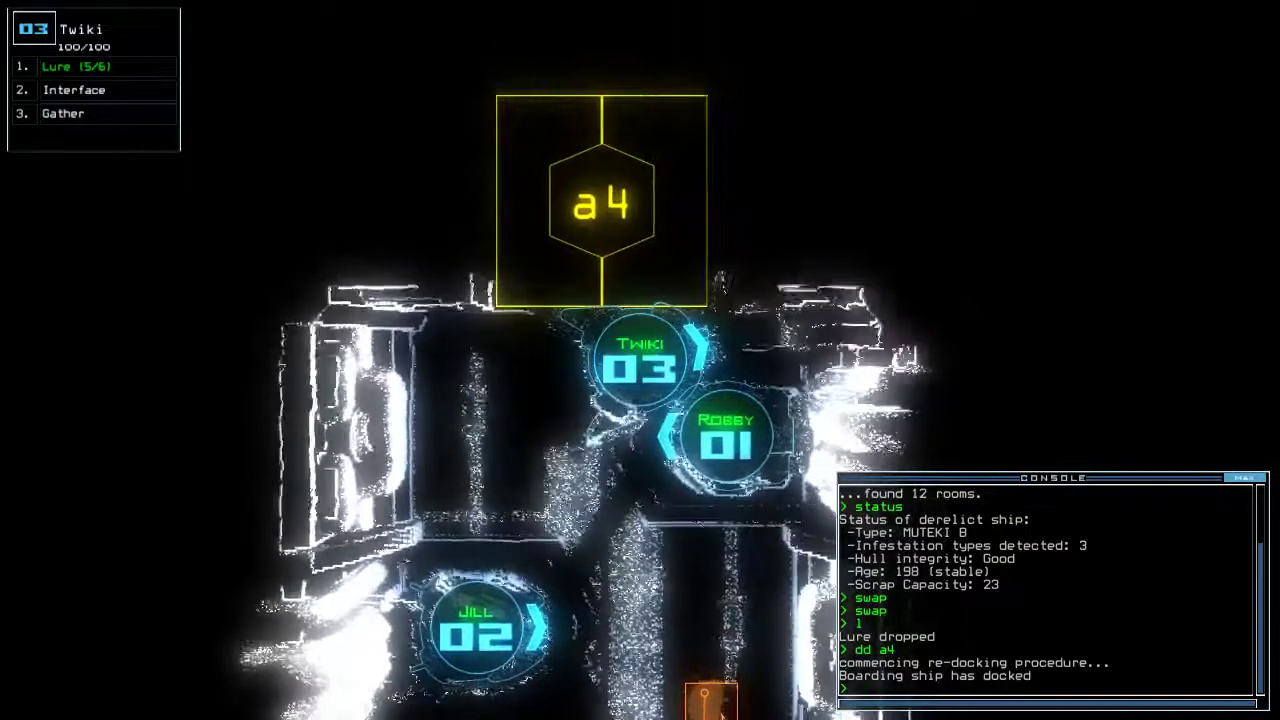
pyautogui.press('space')
pyautogui.write('dd a2')
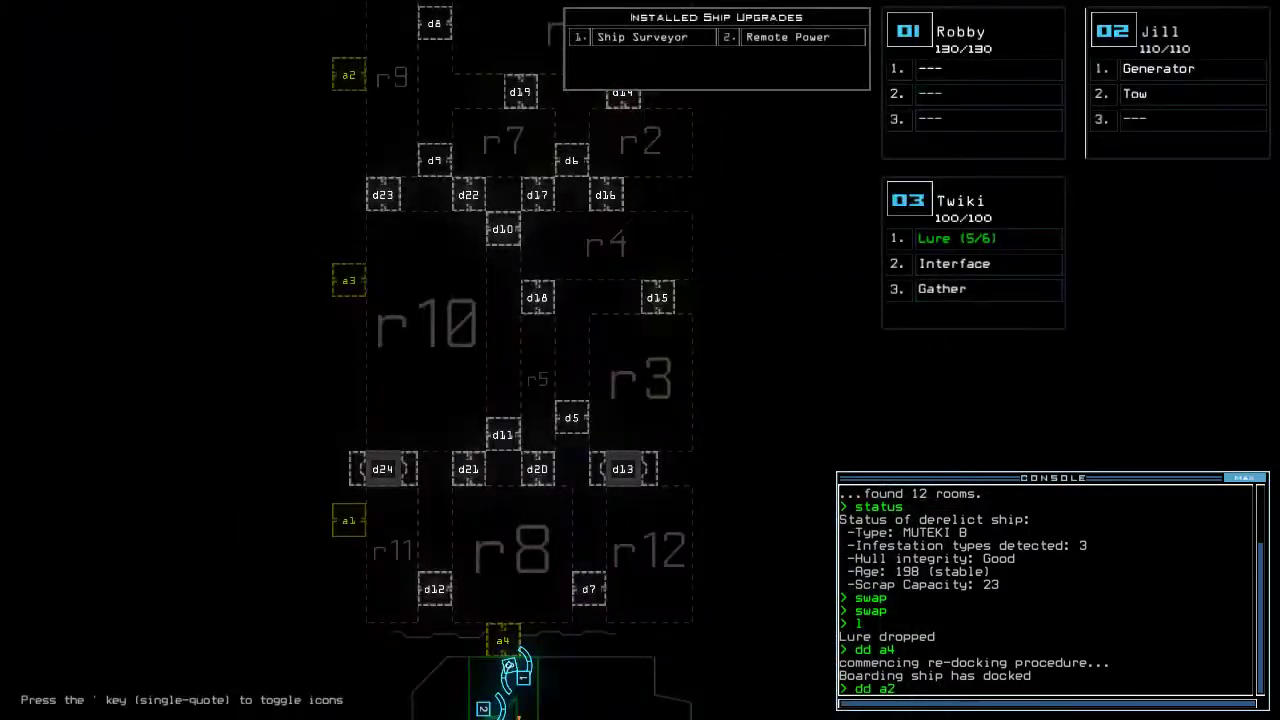
pyautogui.press('Return')
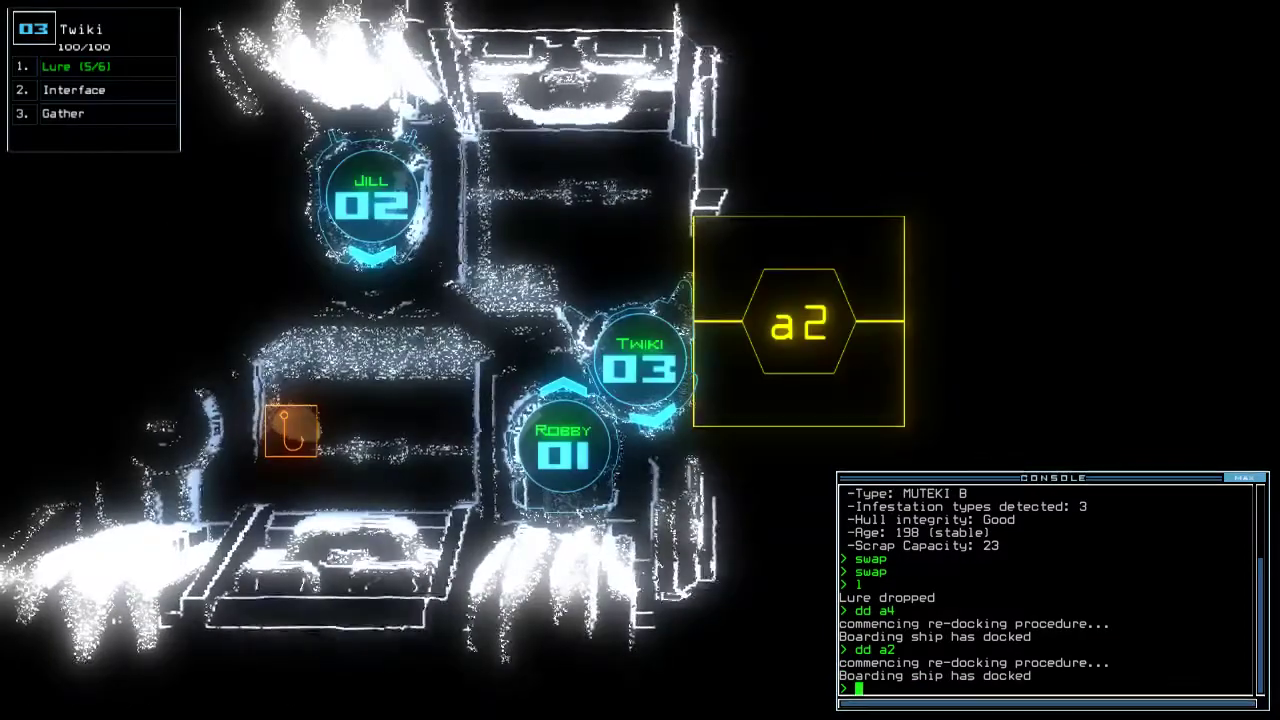
pyautogui.write('ar')
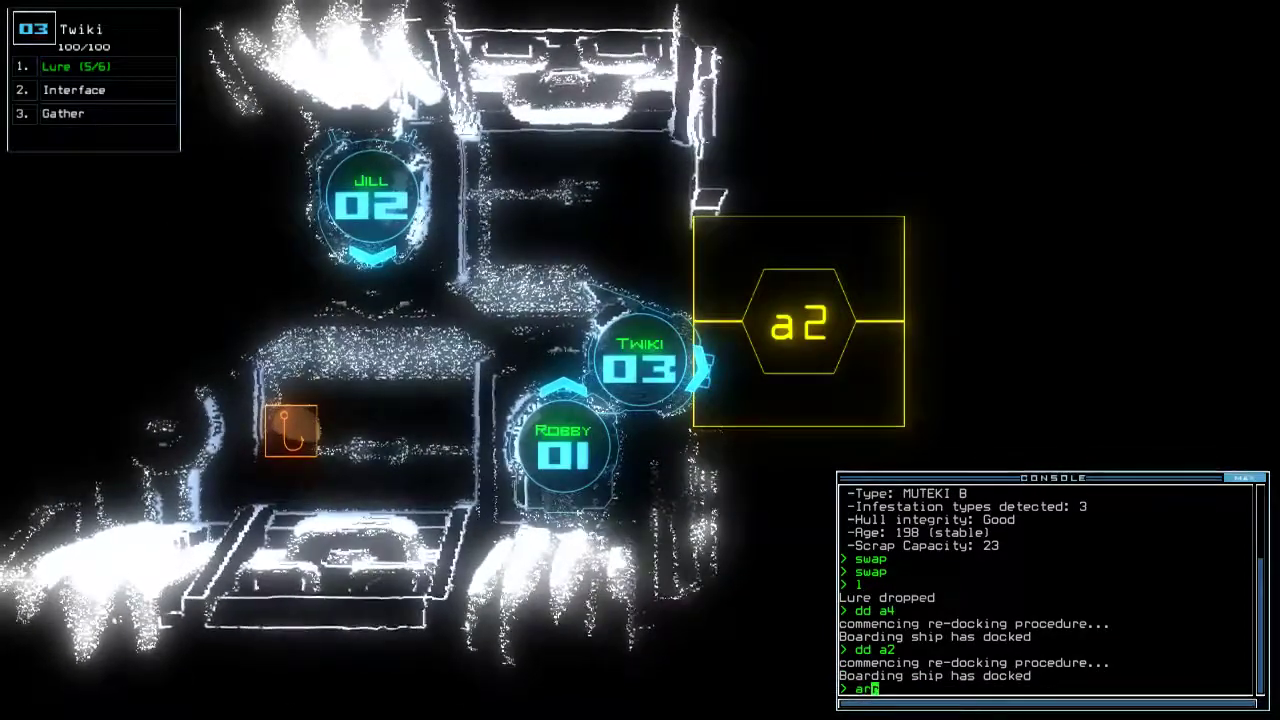
pyautogui.write('r')
# Open the airlock with arr, gather the room's scrap, and list its items
pyautogui.press('Return')
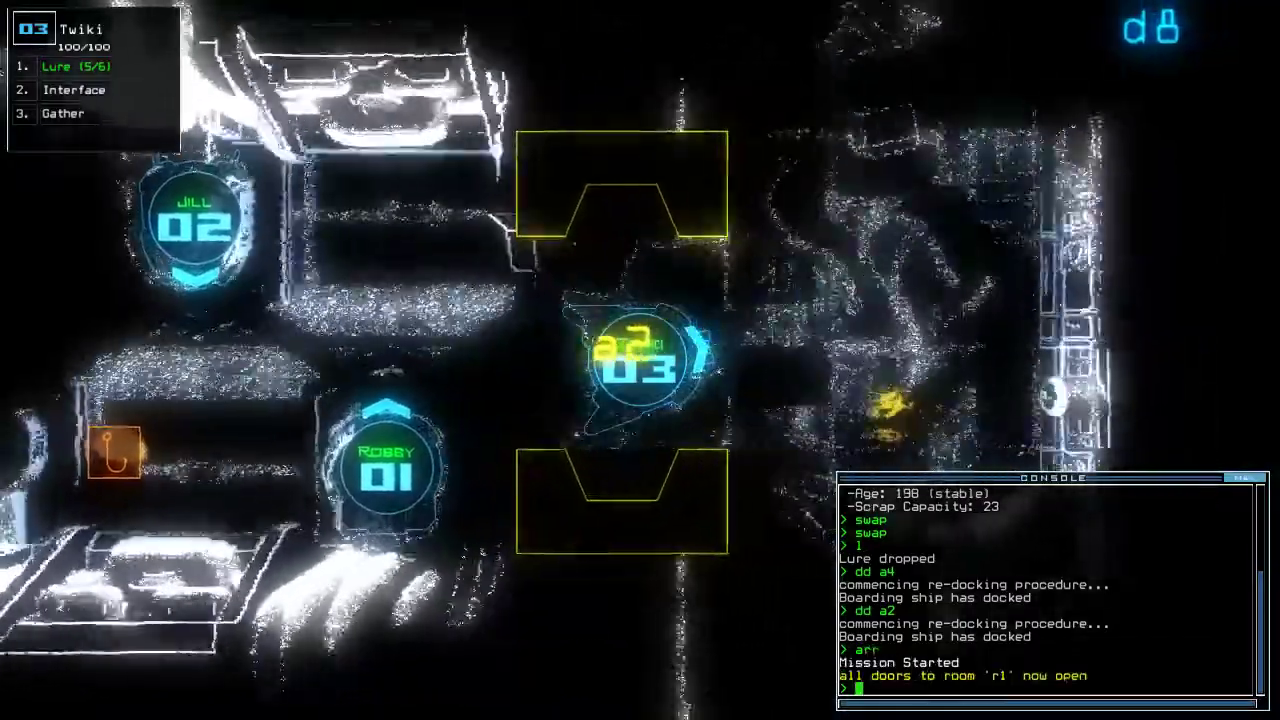
pyautogui.write('g')
pyautogui.press('Return')
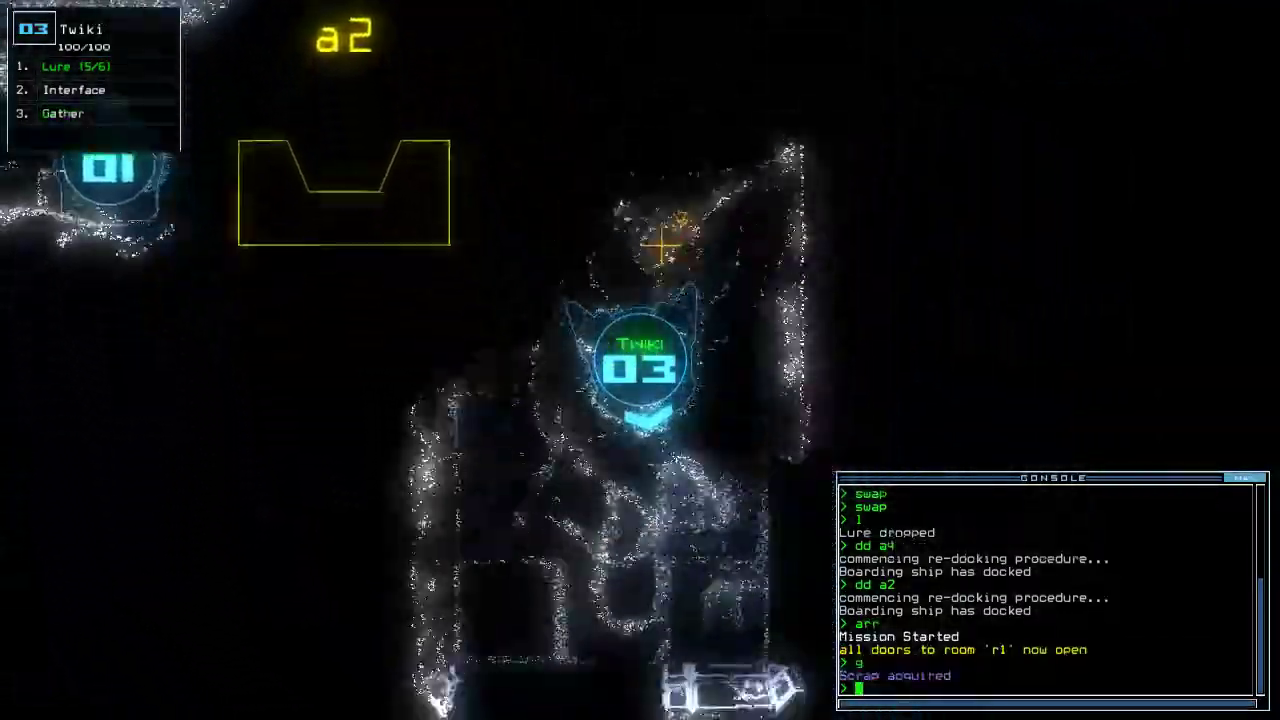
pyautogui.write('i')
pyautogui.press('Return')
pyautogui.write('rm r')
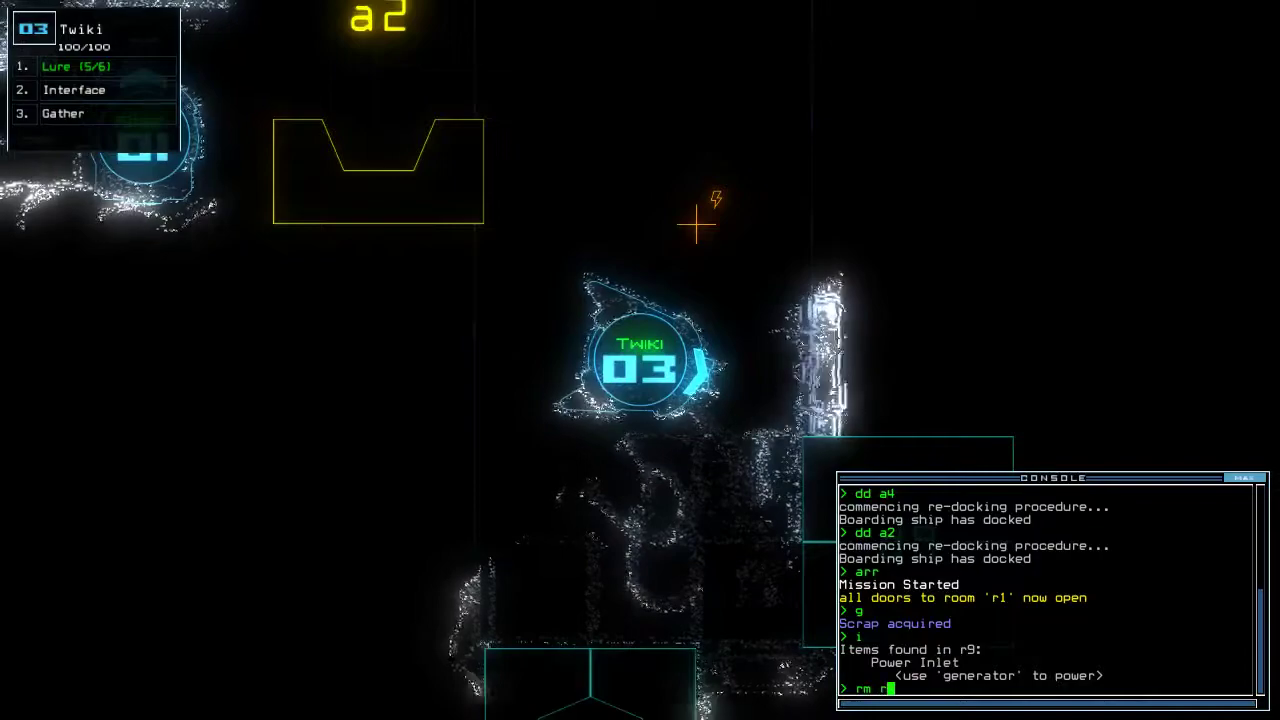
pyautogui.write('9')
# Try powering room r9 remotely, drop a second lure, and open door d8
pyautogui.press('Return')
pyautogui.press('Tab')
pyautogui.press('Tab')
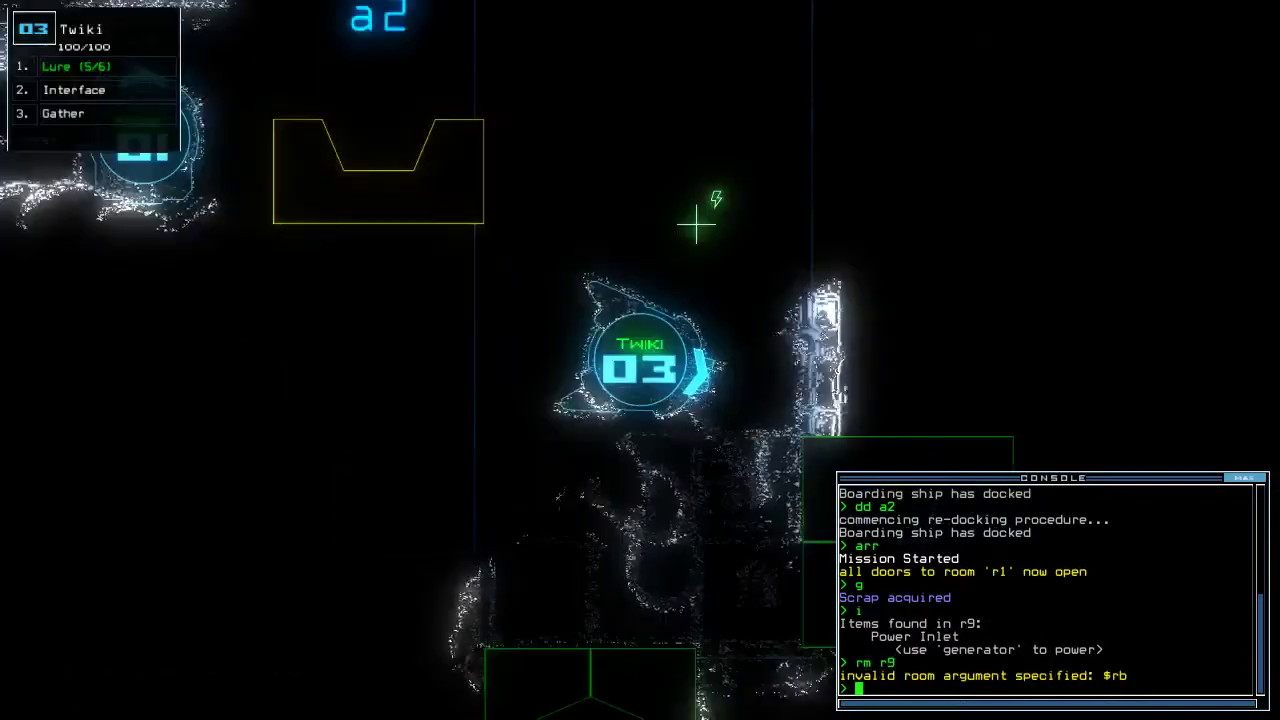
pyautogui.scroll(-5, 697, 225)
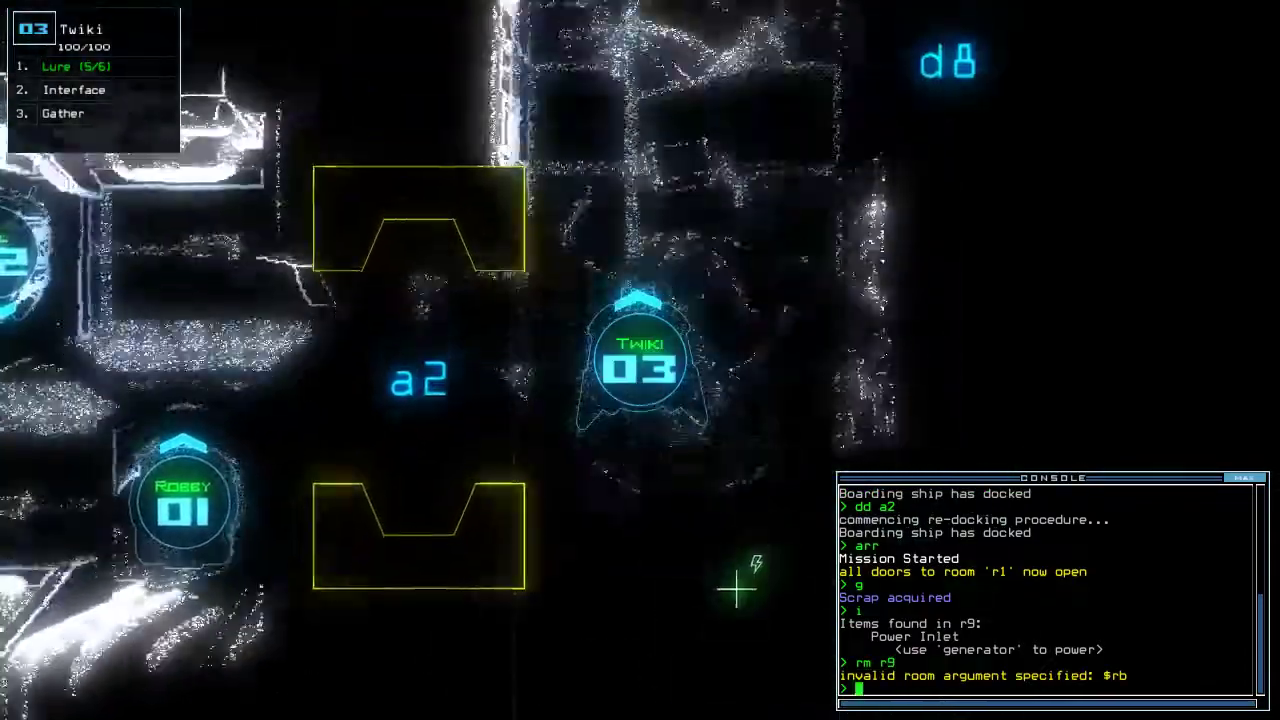
pyautogui.write('l')
pyautogui.press('Return')
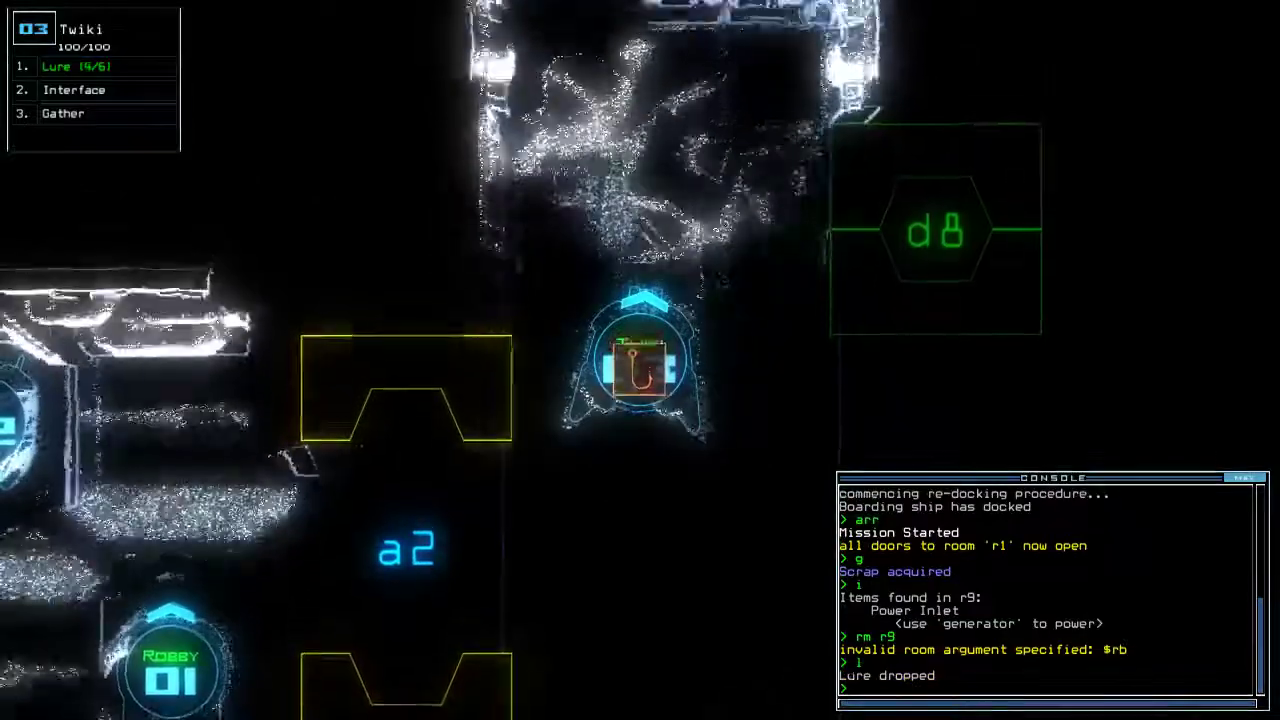
pyautogui.write('d8')
pyautogui.press('Return')
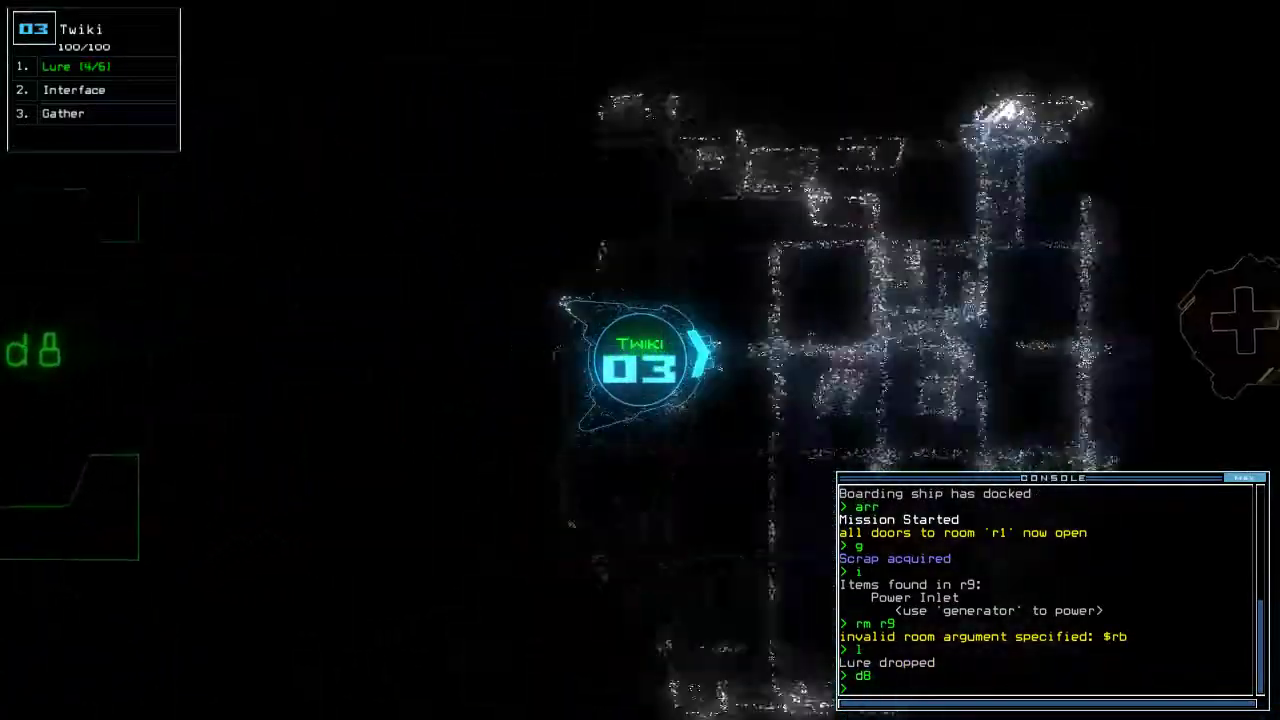
pyautogui.write('swap')
# Open and close module swapping, then attempt an upgrade trade for Robby
pyautogui.press('Return')
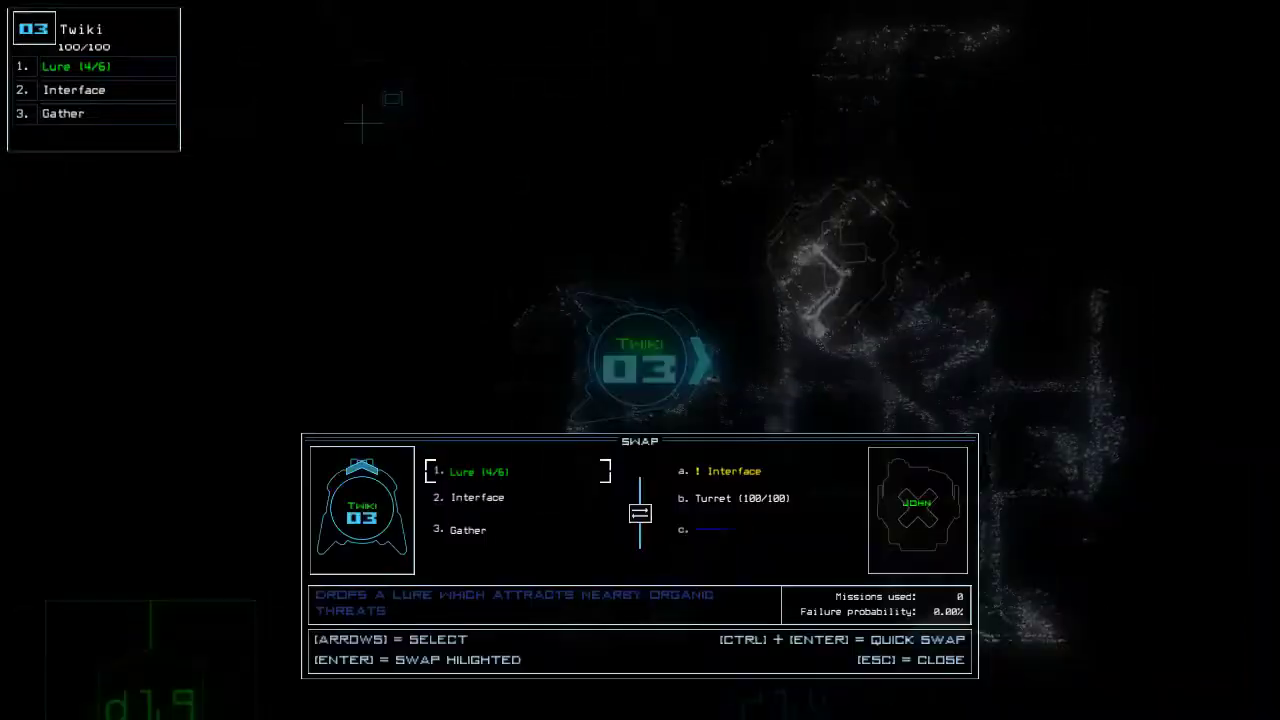
pyautogui.press('Escape')
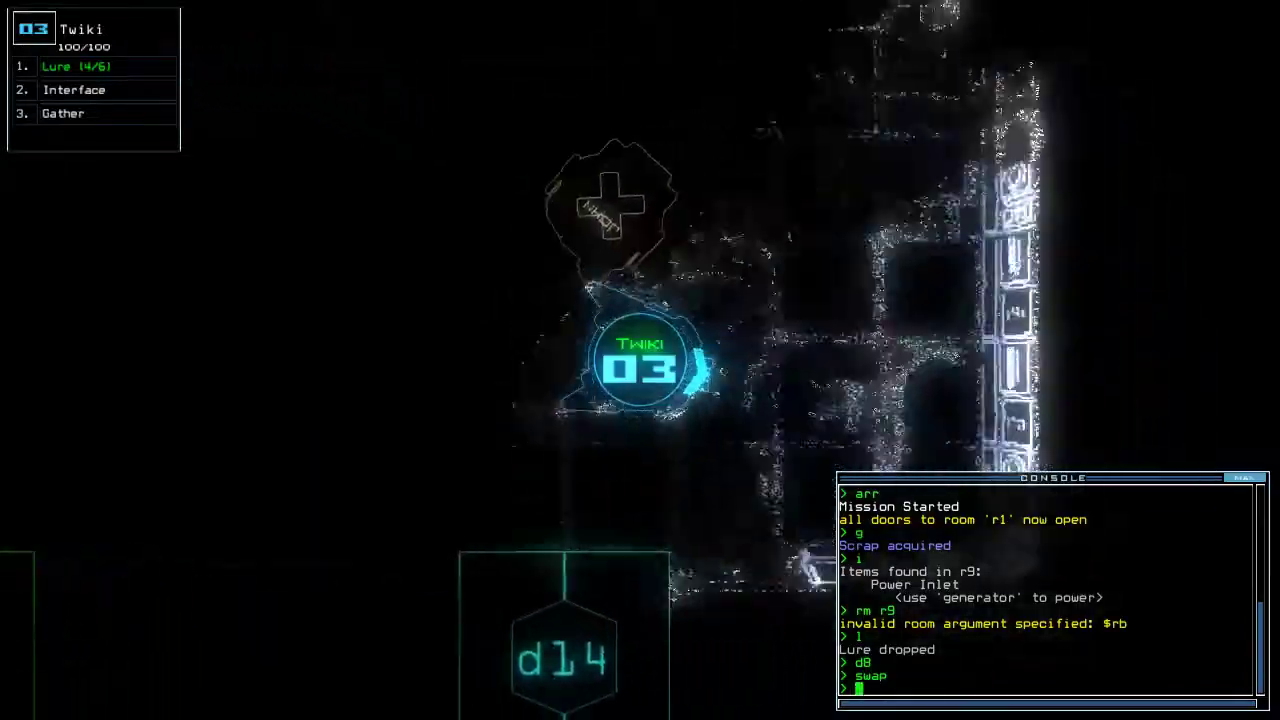
pyautogui.press('1')
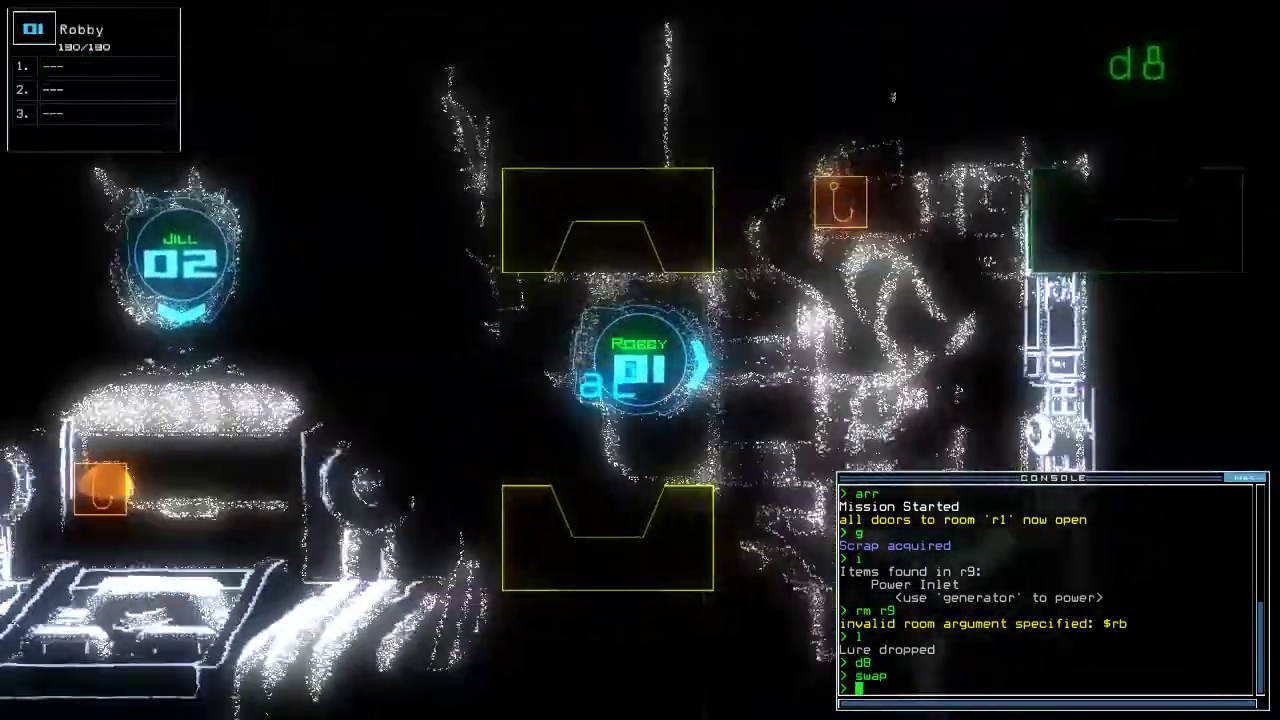
pyautogui.write('swap 5')
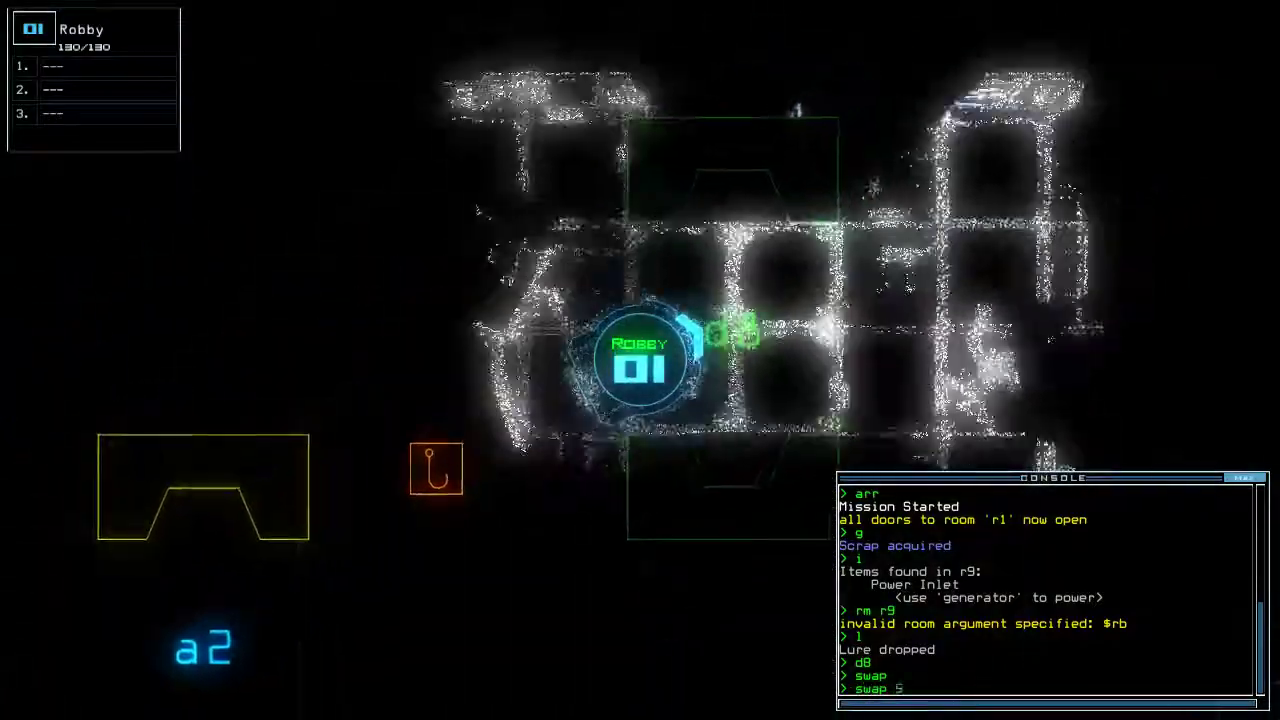
pyautogui.press('Return')
pyautogui.write('sa')
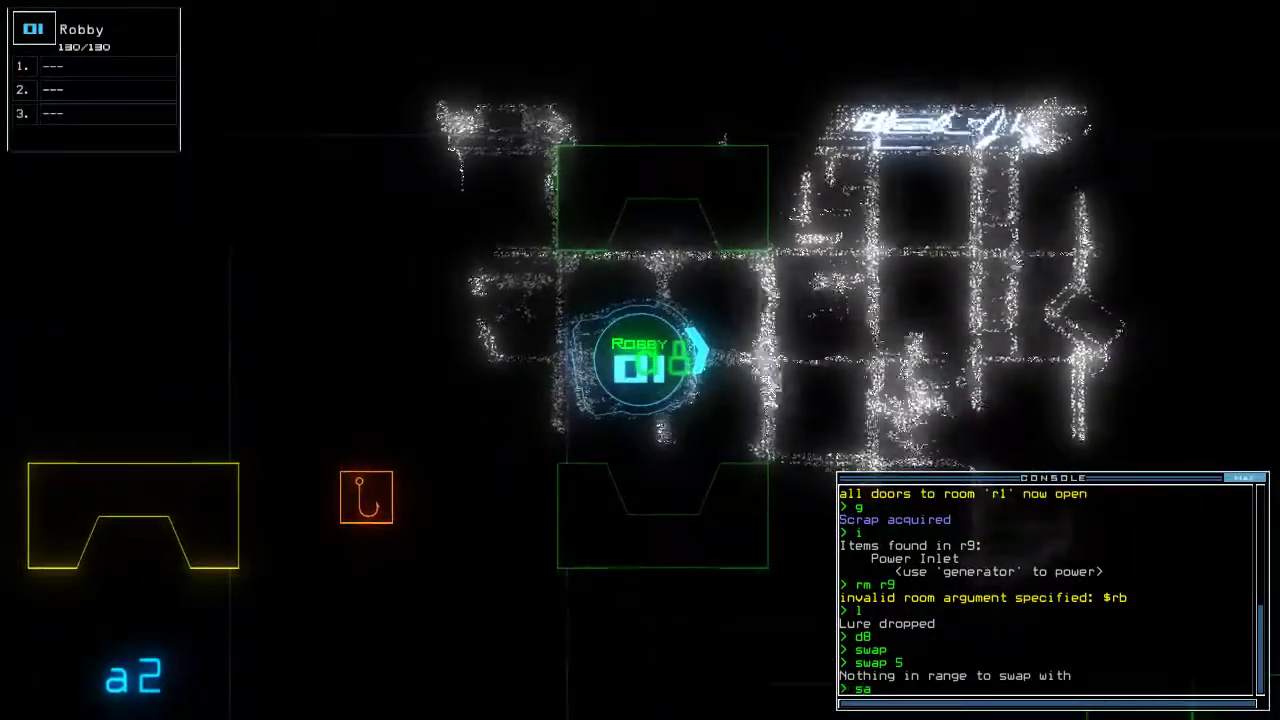
pyautogui.write('wp')
pyautogui.press('Return')
pyautogui.press('Right')
pyautogui.press('Return')
pyautogui.press('Return')
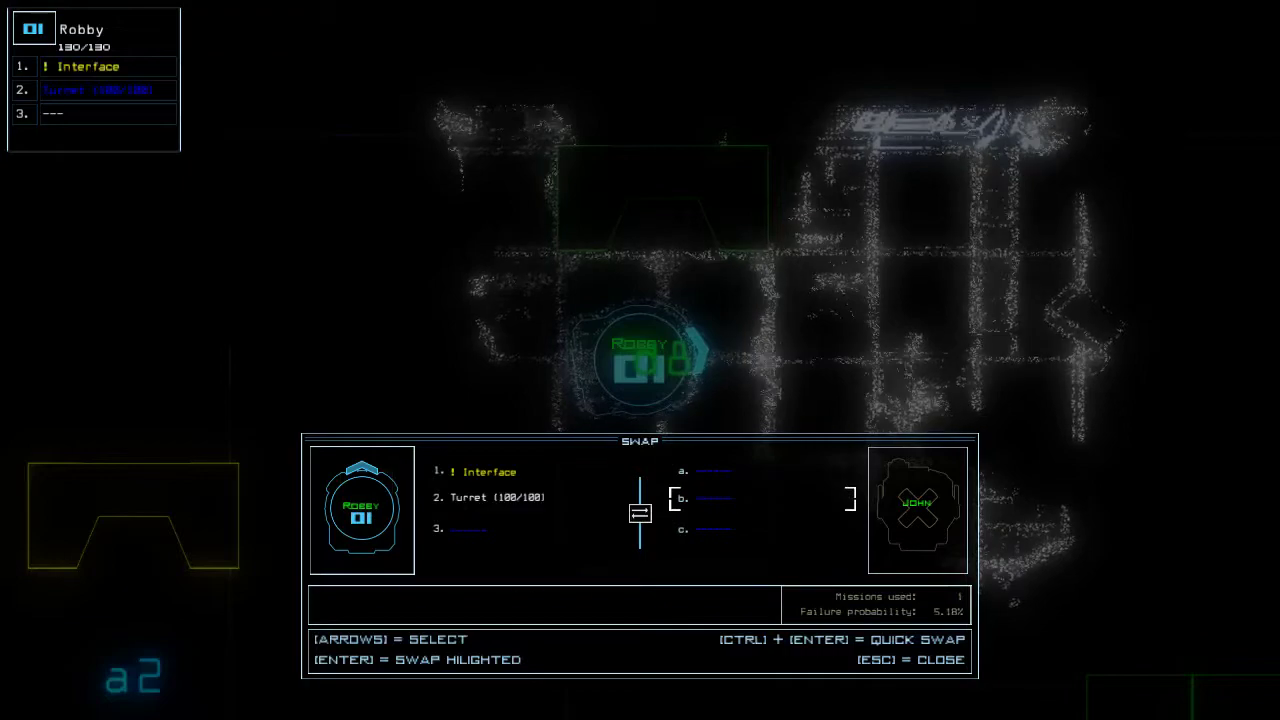
pyautogui.press('Escape')
pyautogui.write('back')
pyautogui.press('Return')
# Send Robby back toward r1 and close the doors to r1 and near Twiki
pyautogui.press('3')
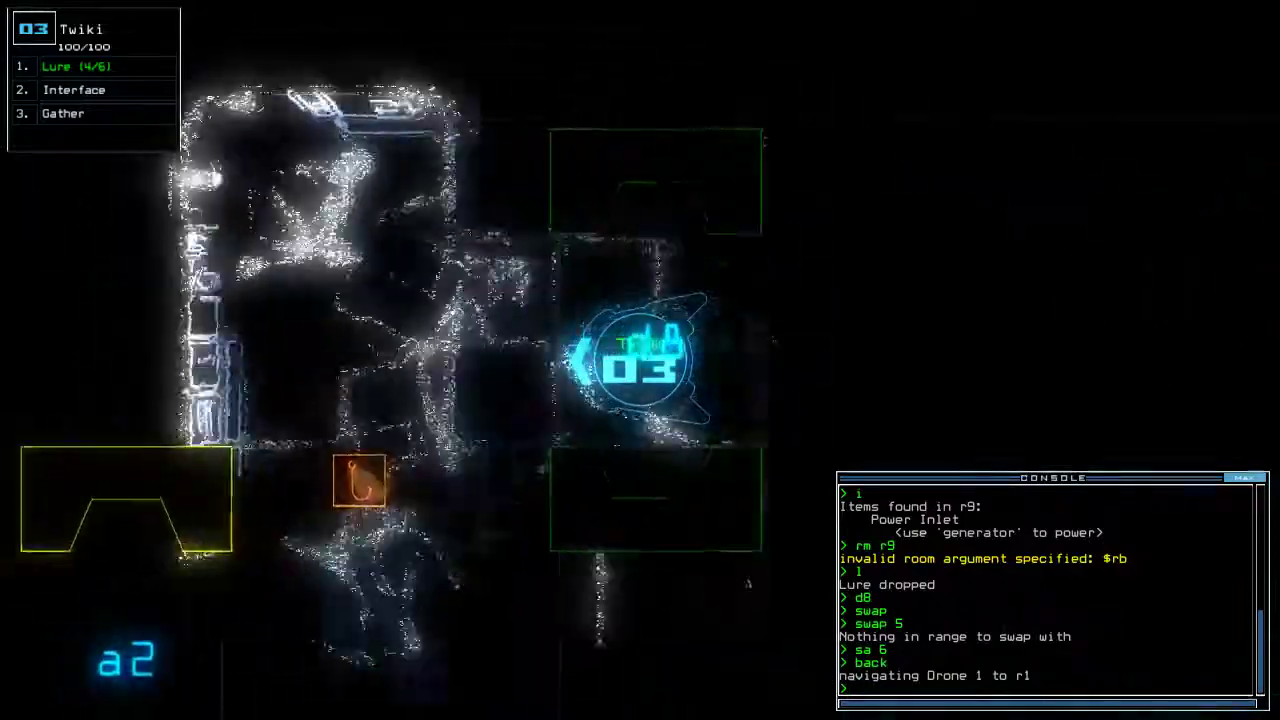
pyautogui.write('ra')
pyautogui.press('Return')
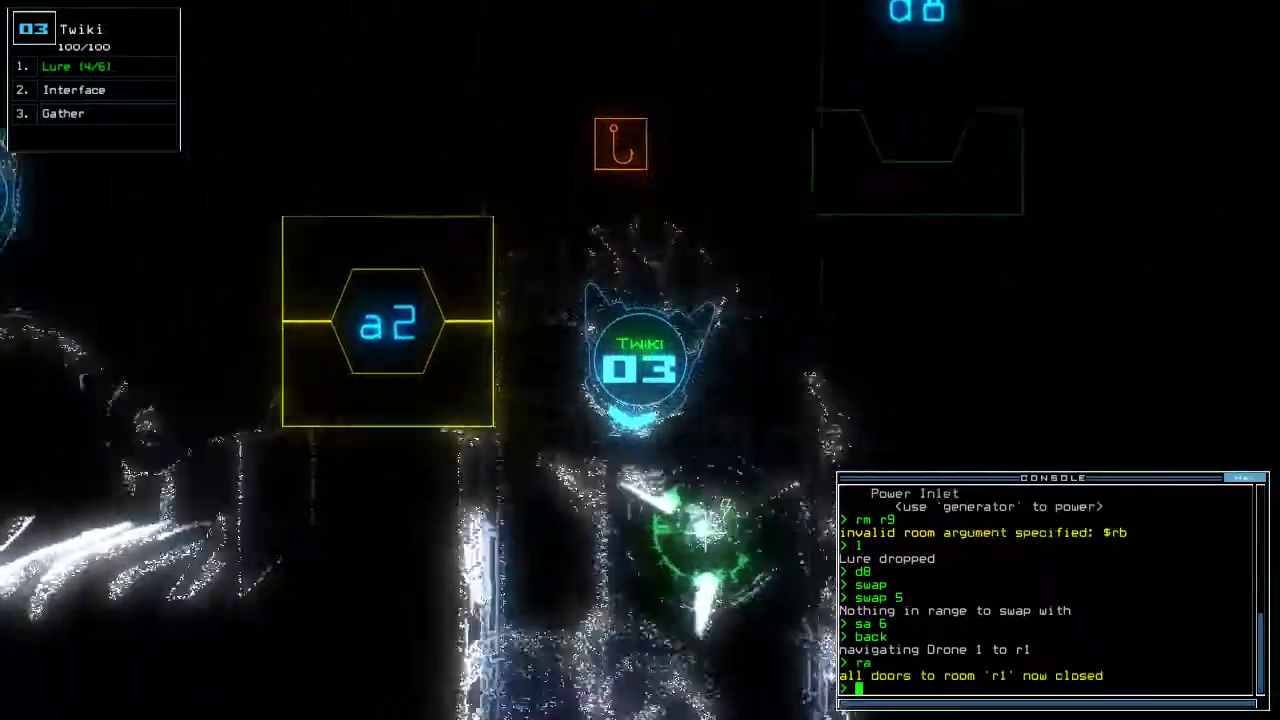
pyautogui.write('cccc')
pyautogui.press('Return')
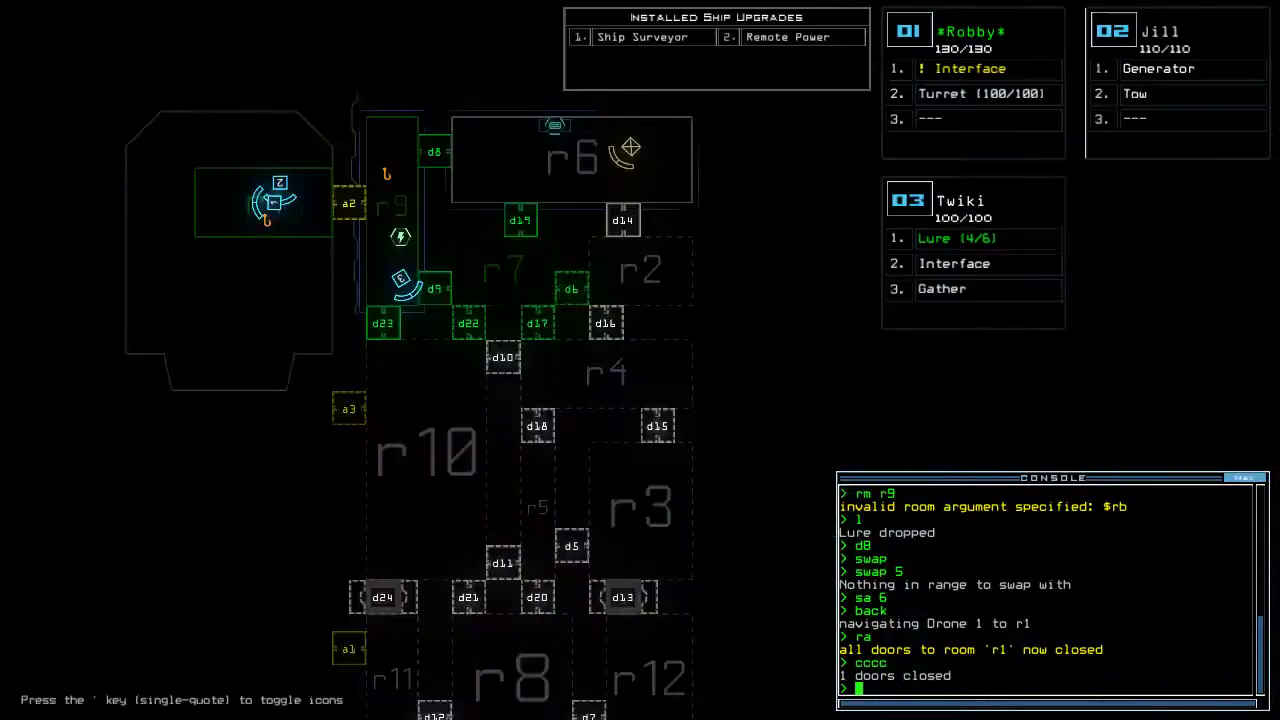
pyautogui.write('3d')
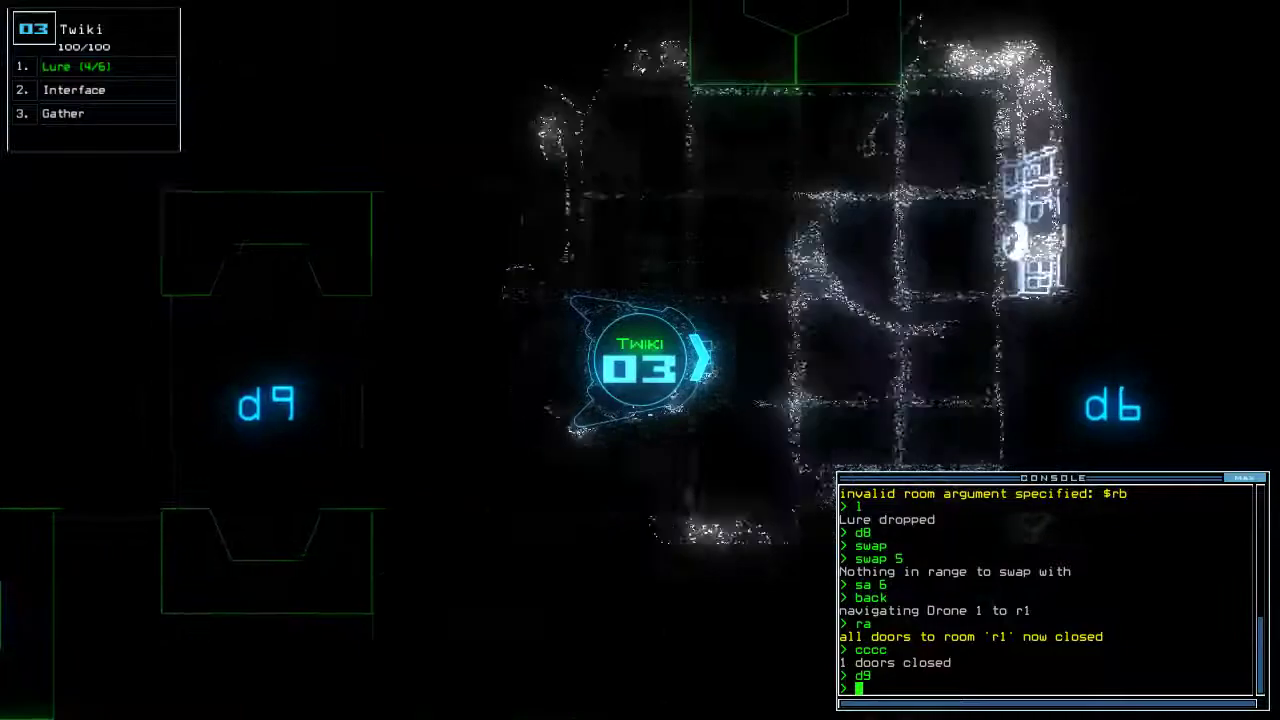
pyautogui.write('g')
# Have Twiki search for fuel (none found) and drop a third lure
pyautogui.press('Return')
pyautogui.press('space')
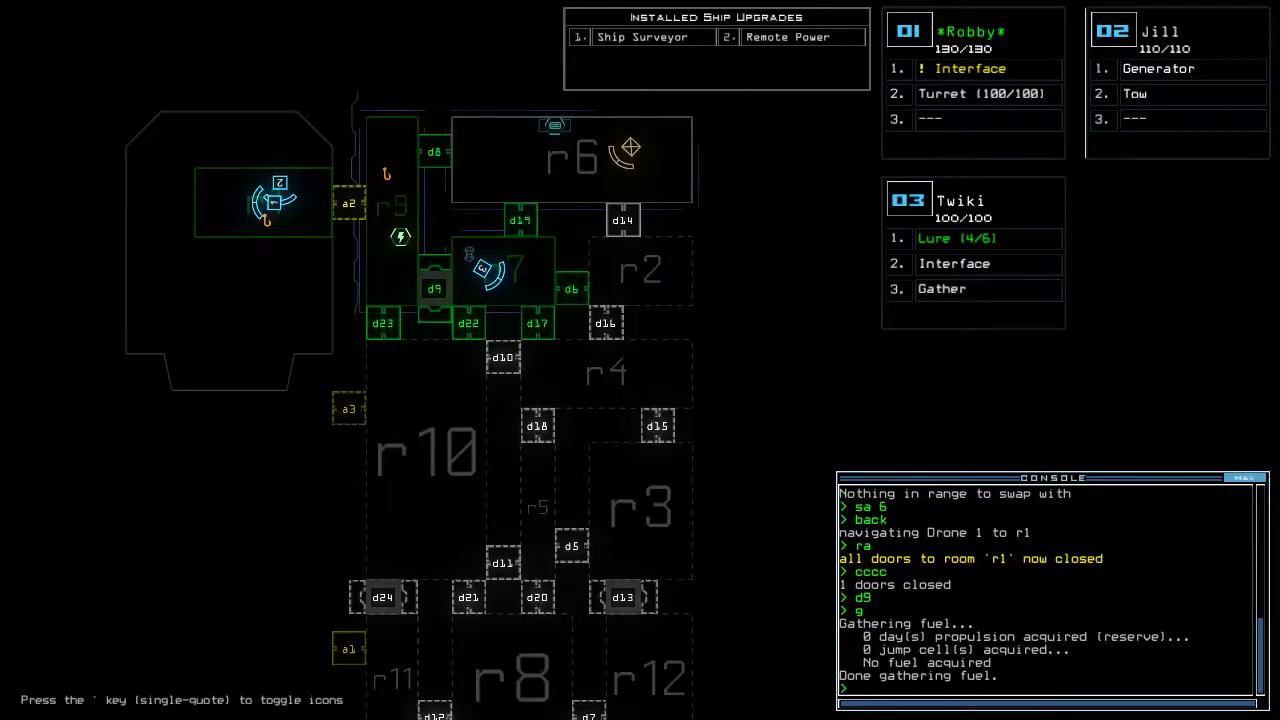
pyautogui.press('space')
pyautogui.write('l')
pyautogui.press('Return')
pyautogui.write('d6')
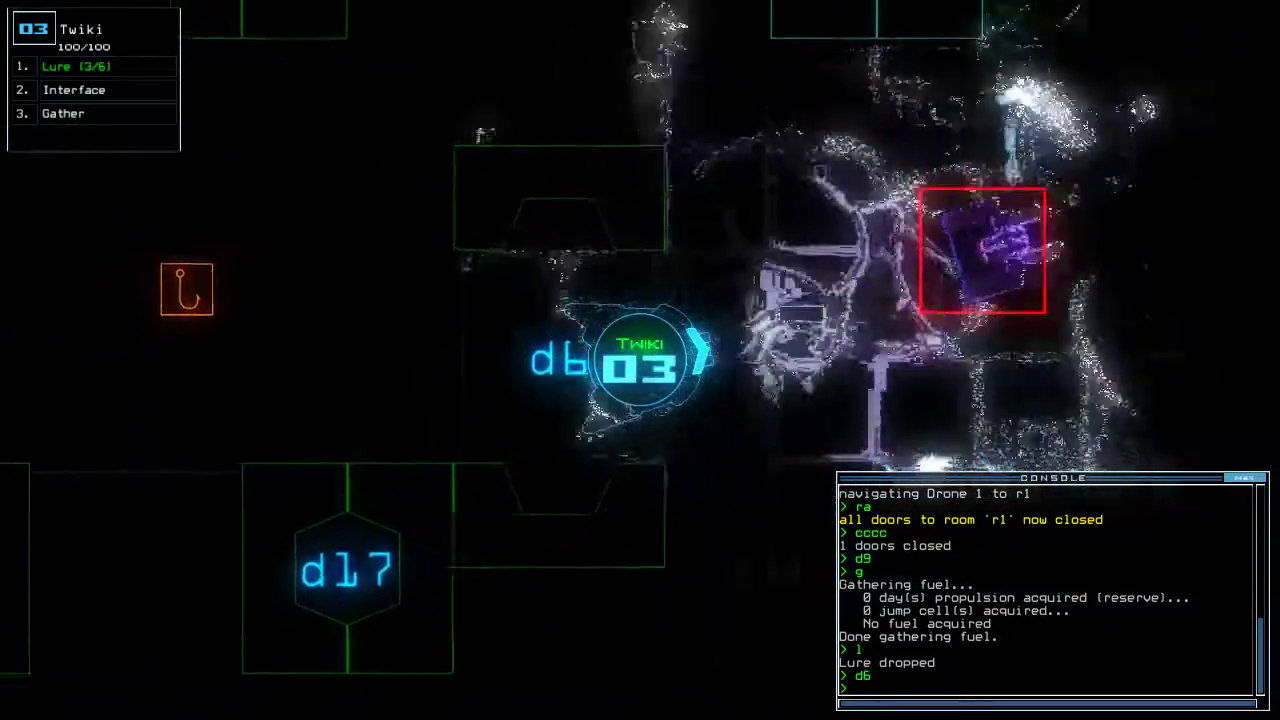
pyautogui.write('cccc')
# Close the doors around Twiki, open d9 and d6, and reopen all doors to r1
pyautogui.press('Return')
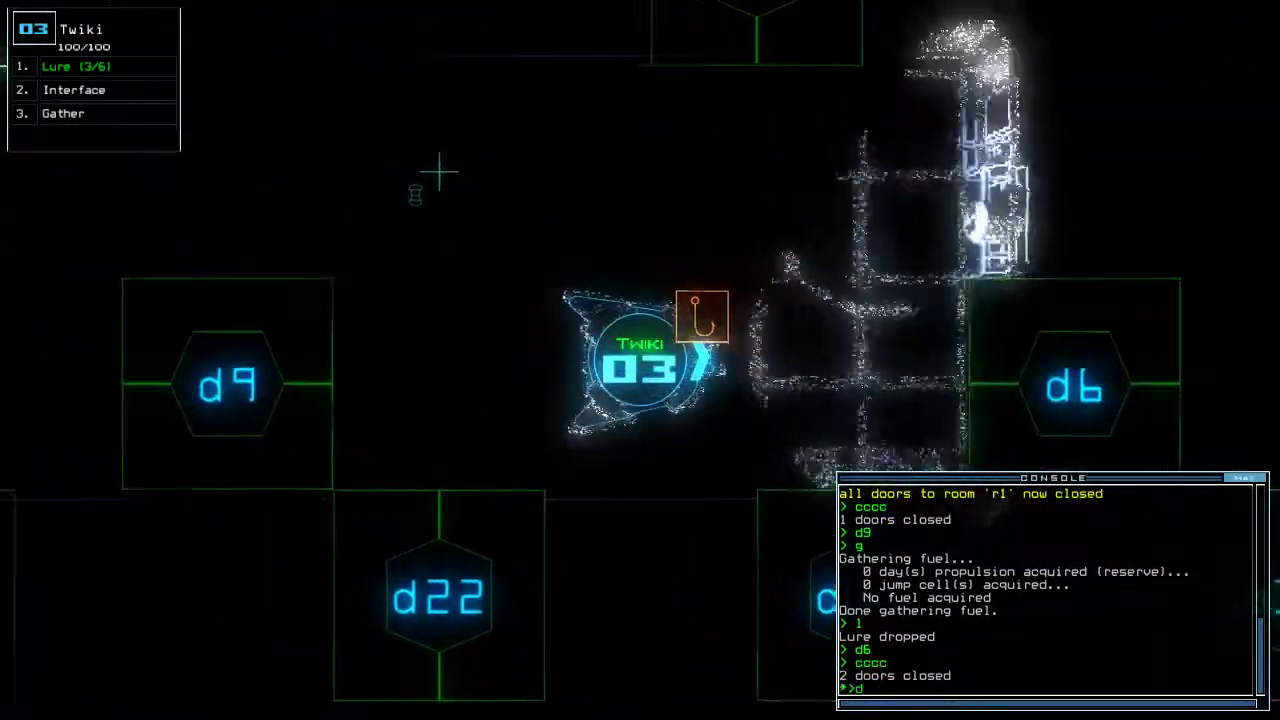
pyautogui.write('9')
pyautogui.press('Return')
pyautogui.write('d6')
pyautogui.press('Return')
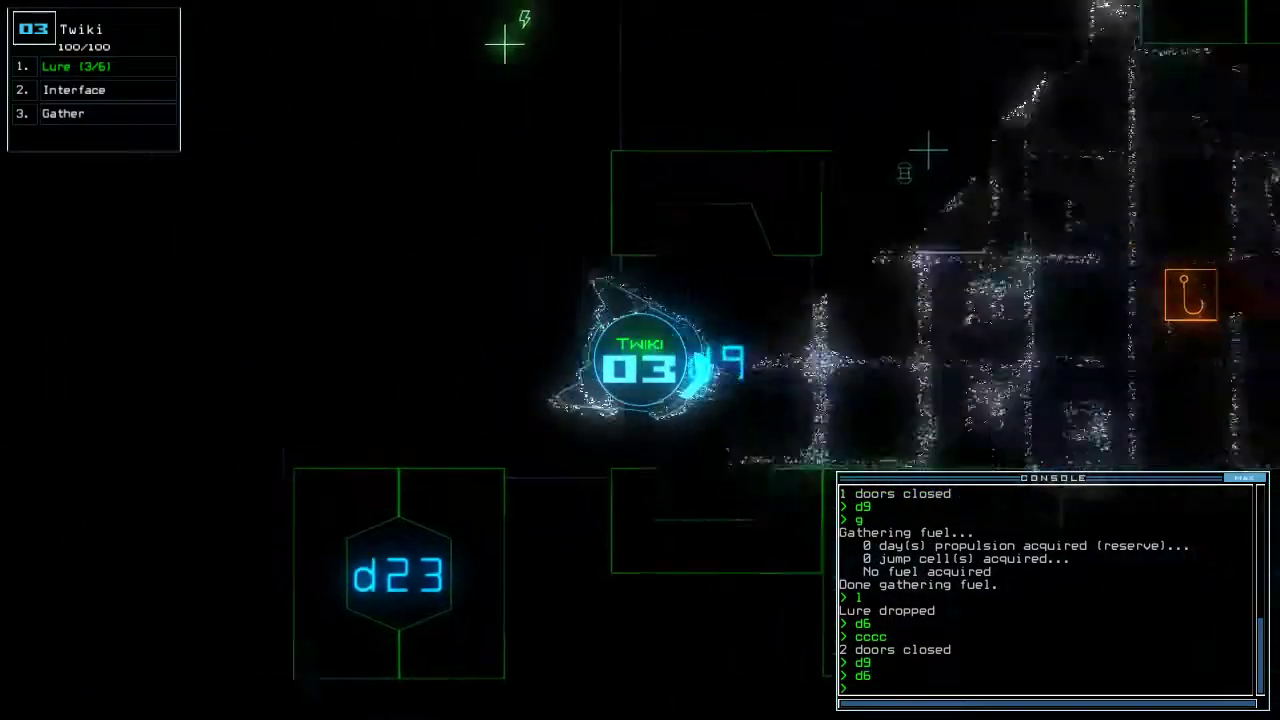
pyautogui.write('arr')
pyautogui.press('Return')
pyautogui.write('swap 1')
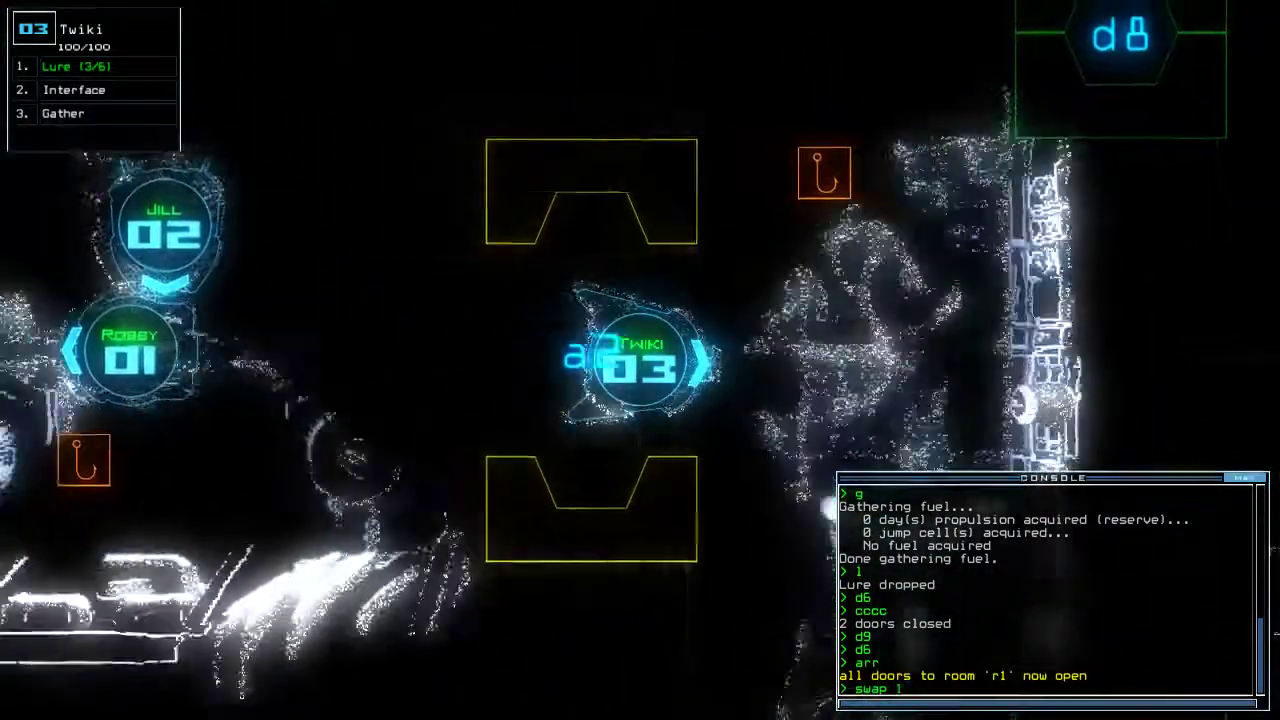
# Give Twiki Robby's turret, destroy the enemy turret in r2, and list the room's items
pyautogui.press('Return')
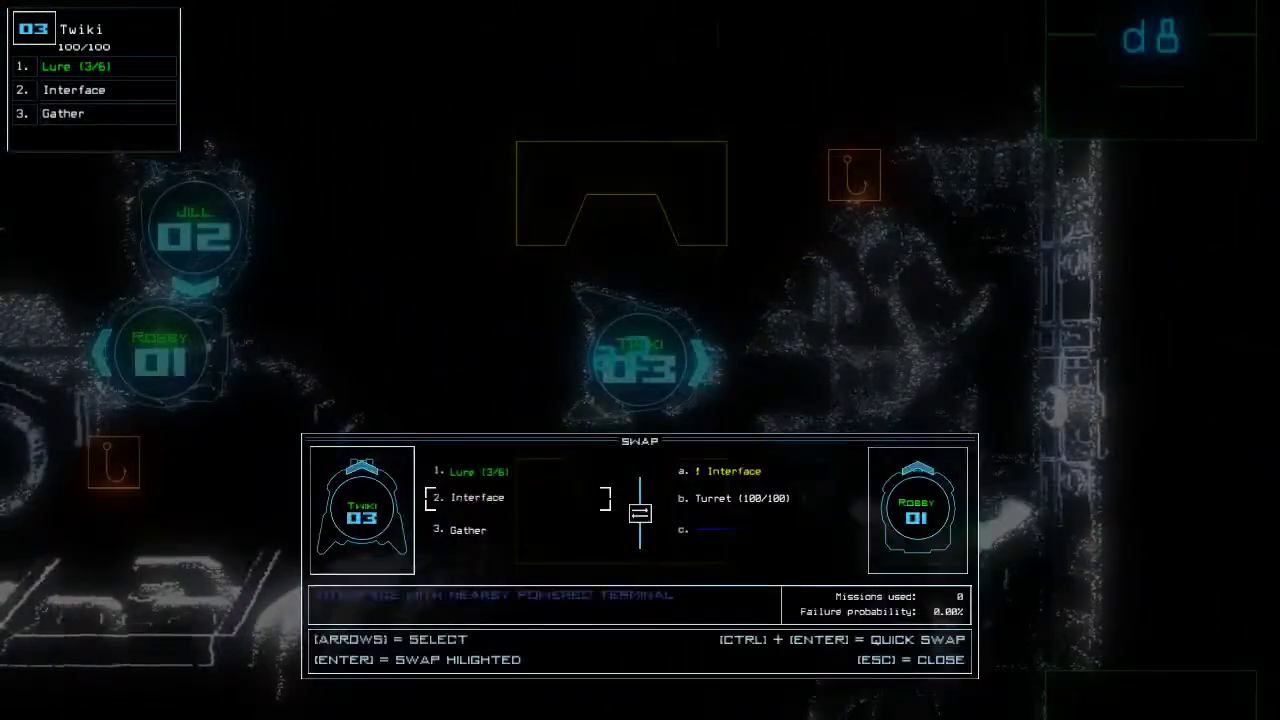
pyautogui.press('Return')
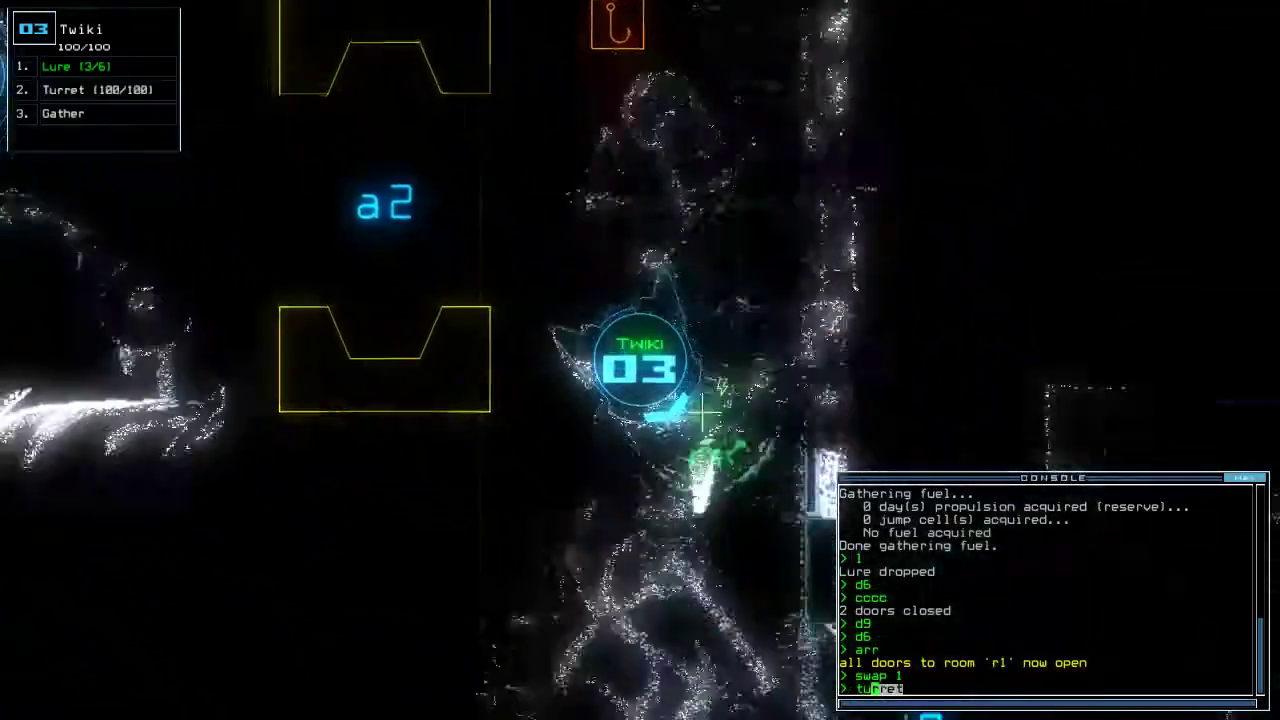
pyautogui.write('tu')
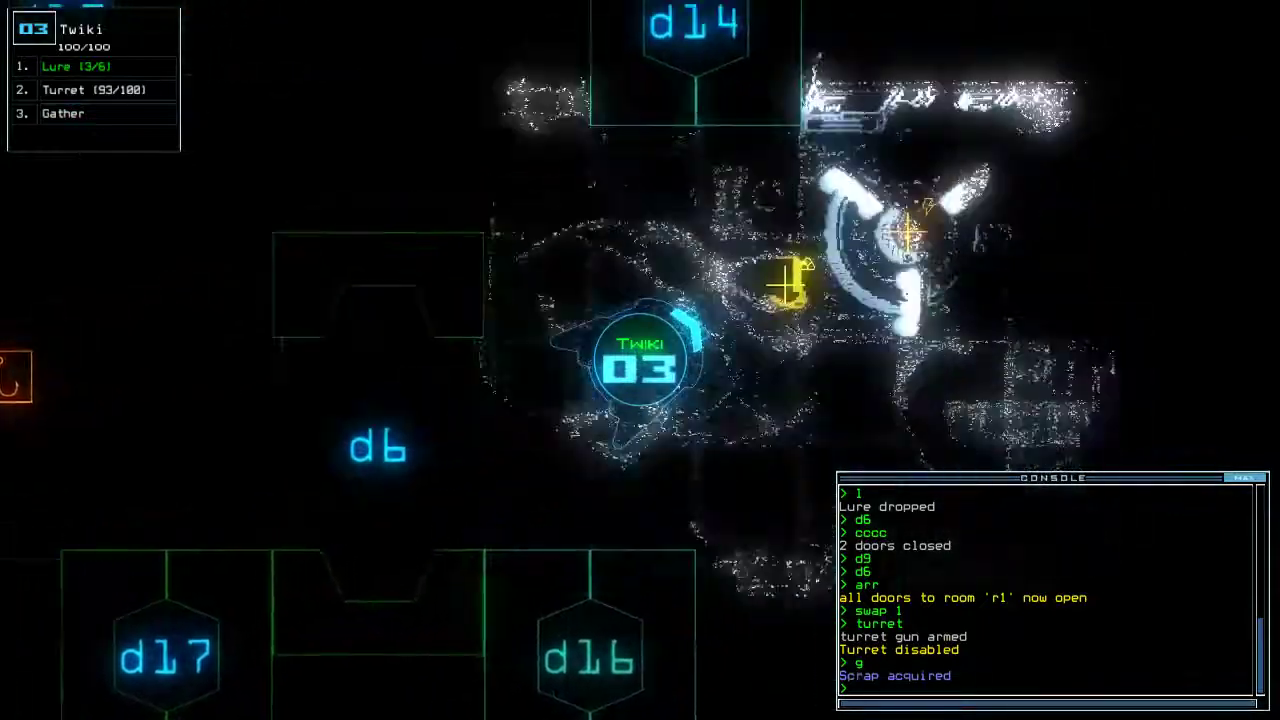
pyautogui.write('gi')
pyautogui.press('Return')
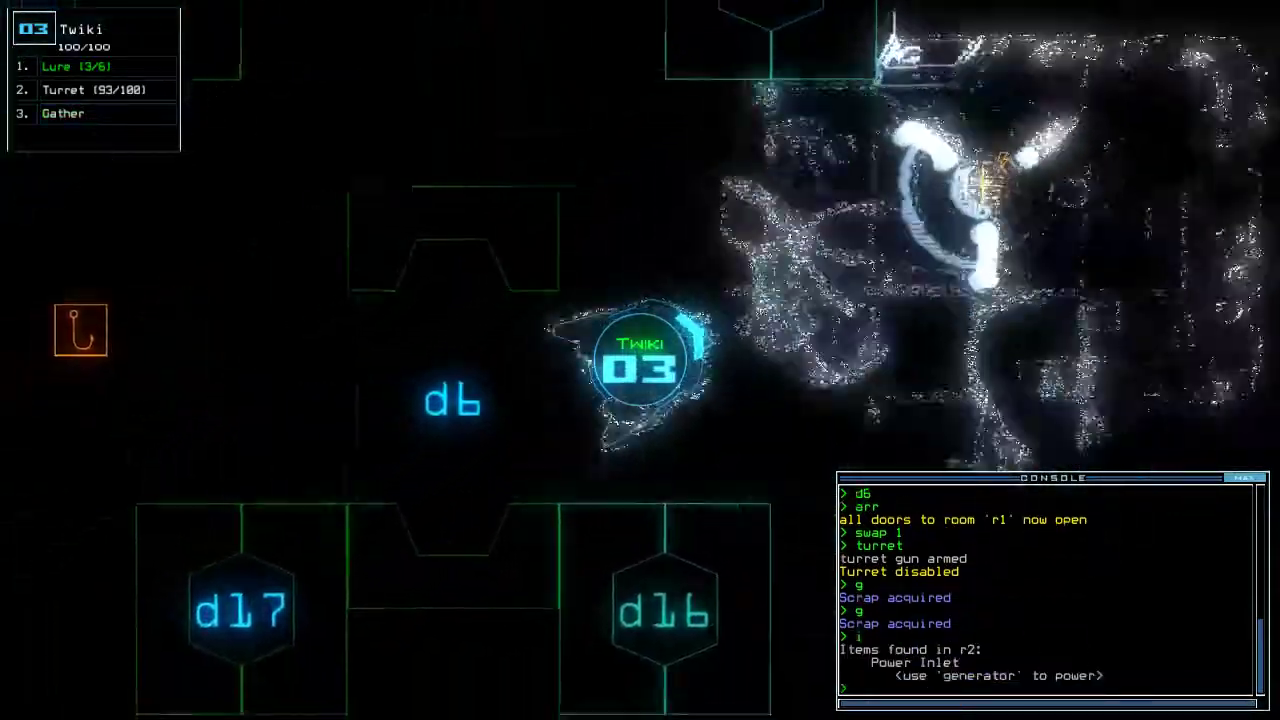
pyautogui.write('pickup')
# Pick up a lure, send the r9/r2 room command, and trade the turret back for the interface
pyautogui.press('Return')
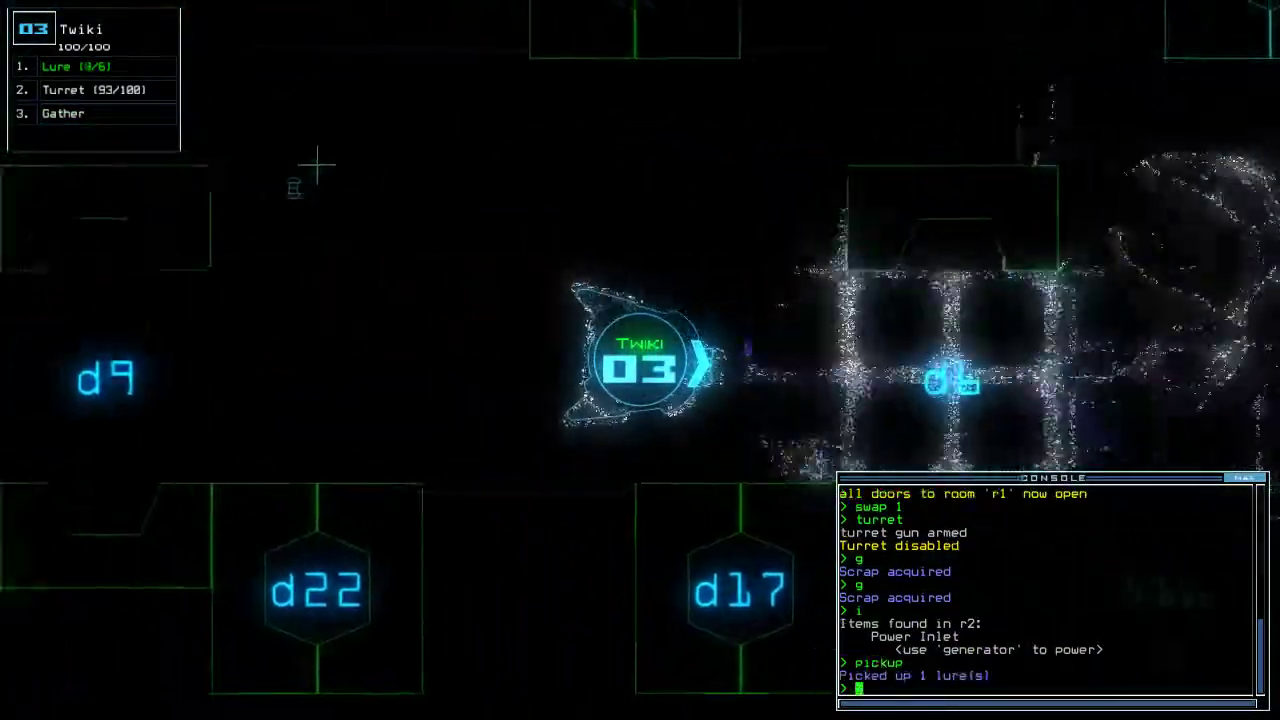
pyautogui.write('rm r')
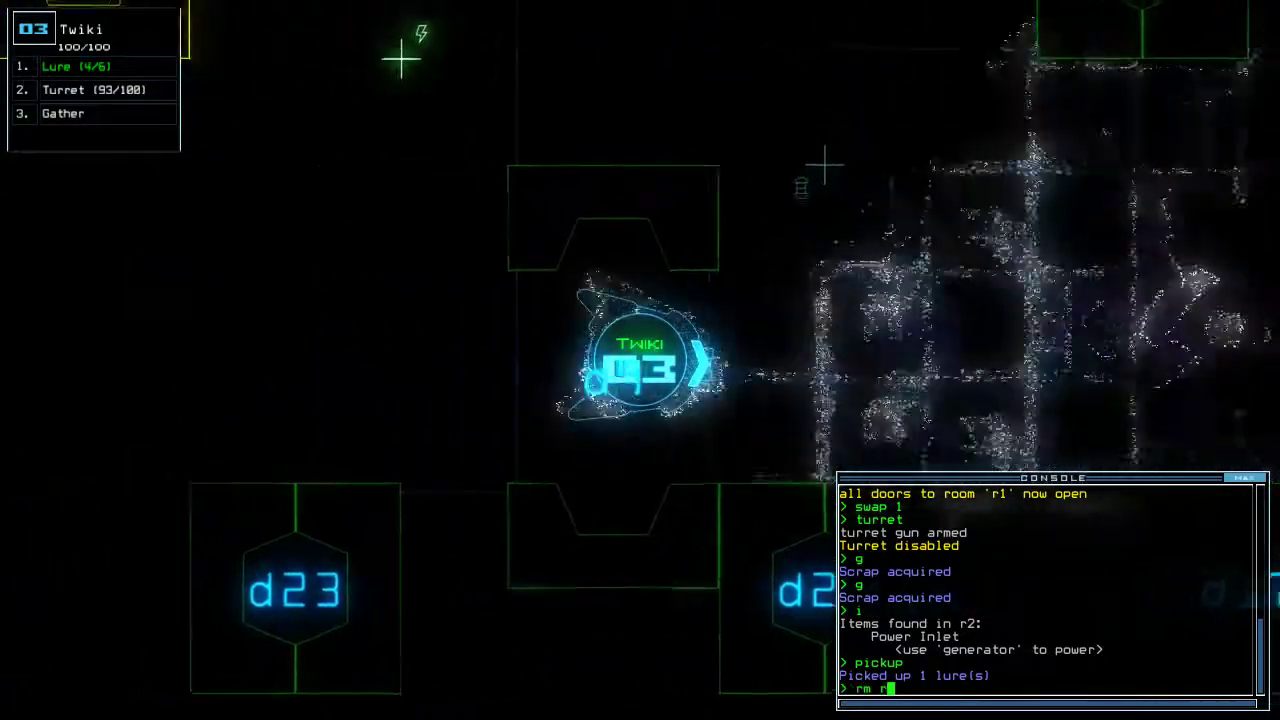
pyautogui.write('9 r2')
pyautogui.press('Return')
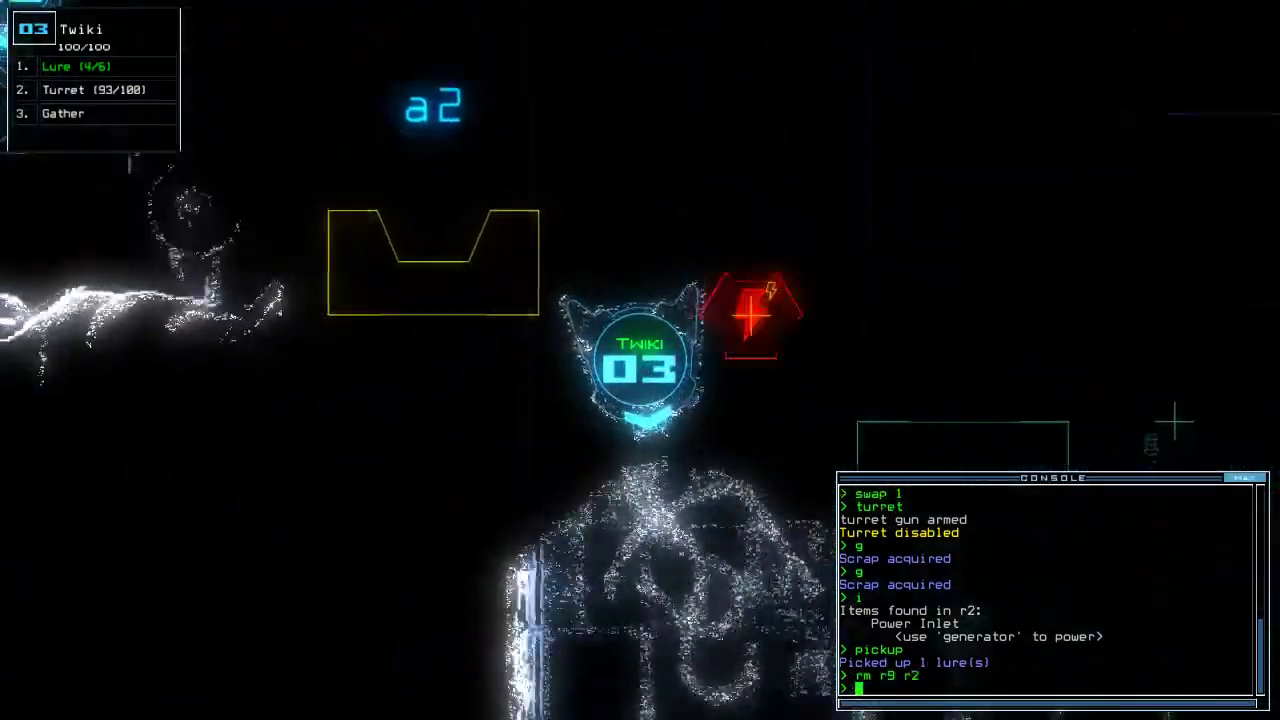
pyautogui.write('swap 2')
pyautogui.press('Return')
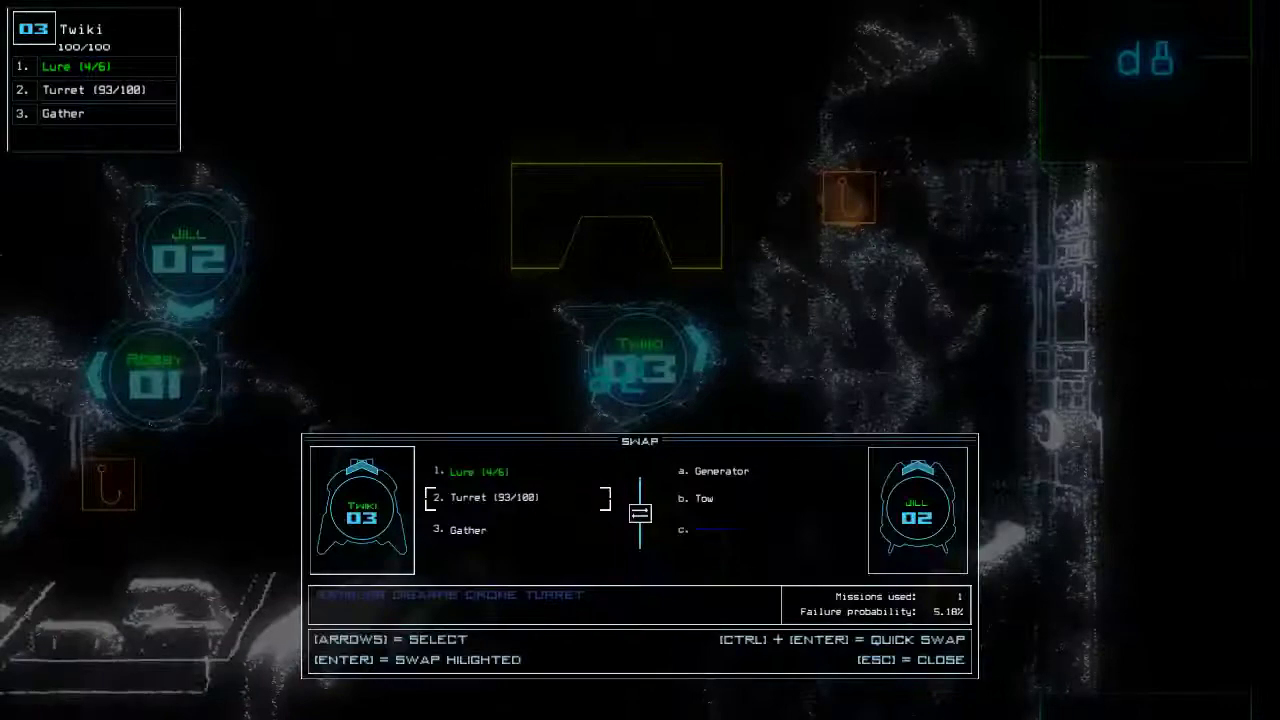
pyautogui.press('Escape')
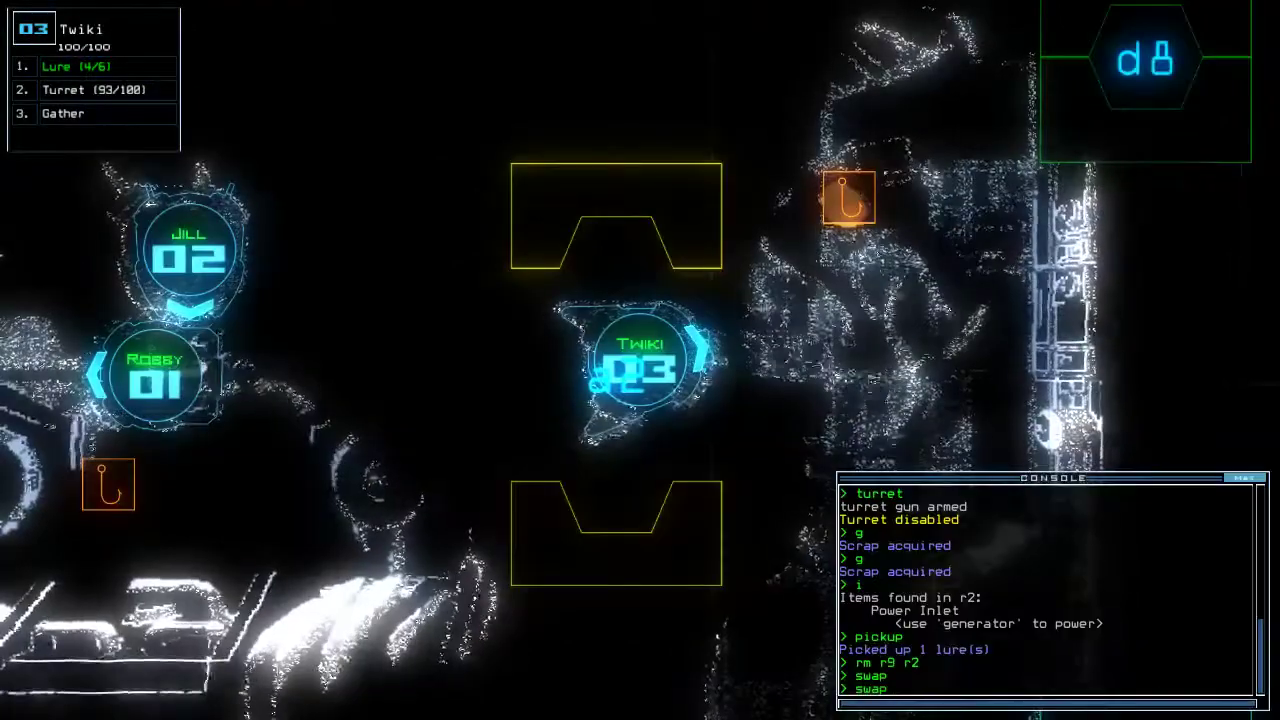
pyautogui.write(' 1')
pyautogui.press('Return')
pyautogui.press('Escape')
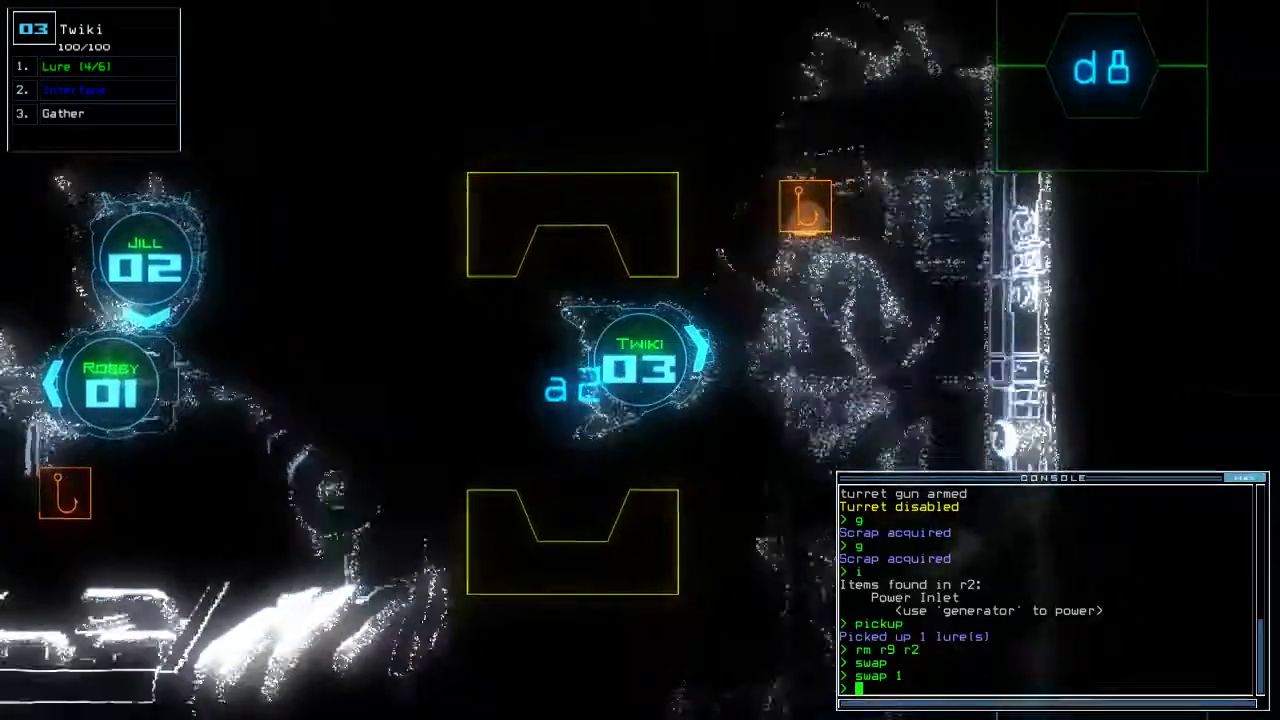
pyautogui.write('pickup')
# Grab another lure, seal room r1, and open door d19
pyautogui.press('Return')
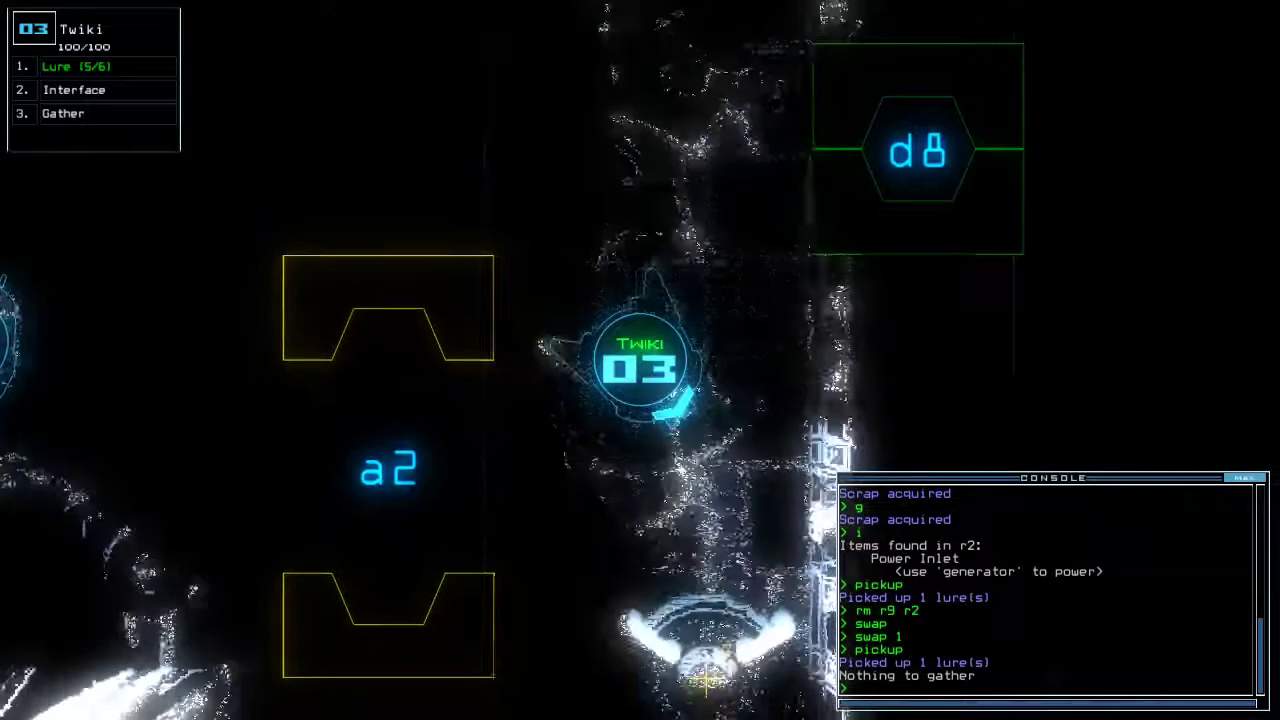
pyautogui.press('Down')
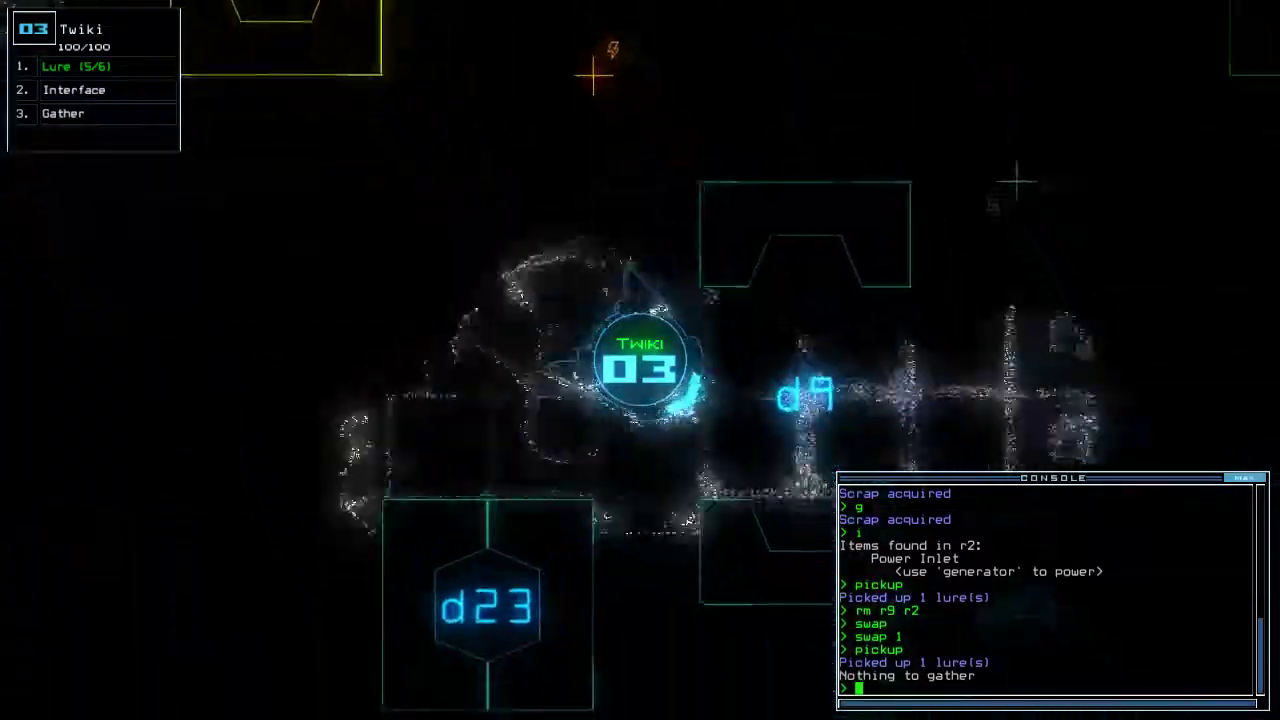
pyautogui.press('Return')
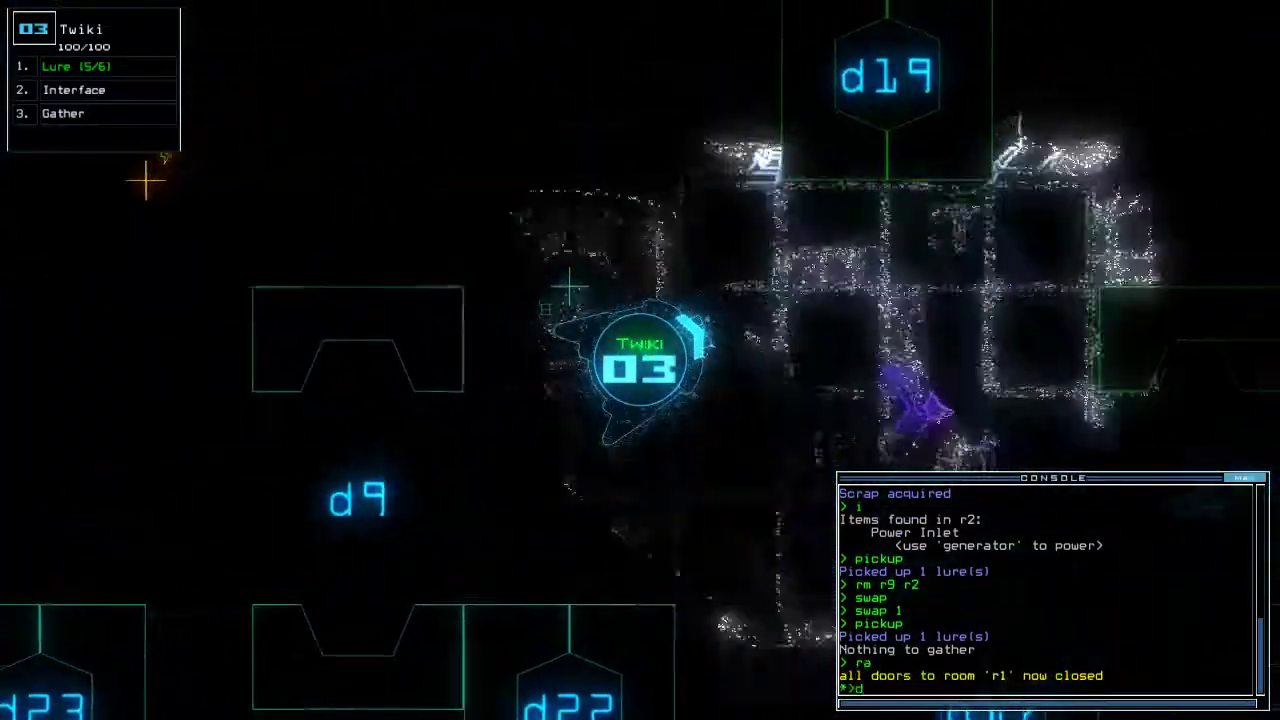
pyautogui.write('d19')
pyautogui.press('Return')
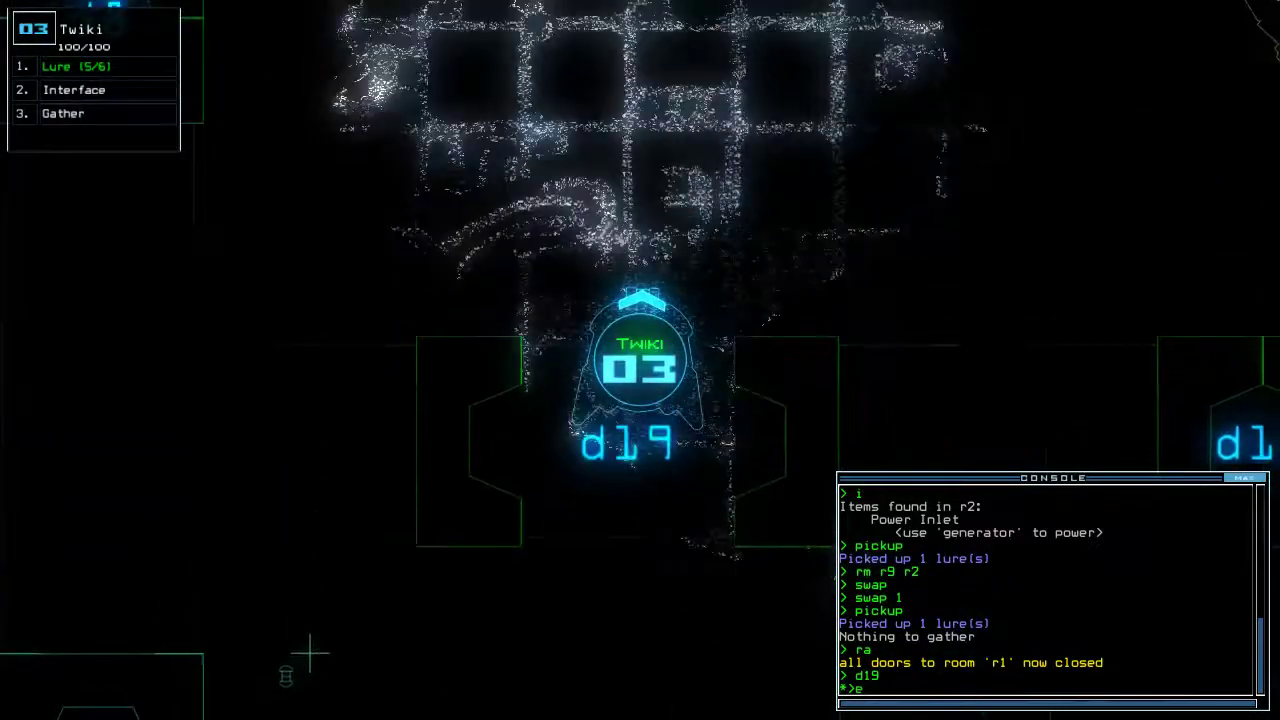
pyautogui.write('exe')
# Run Twiki's interface to survey the ship, then turn it off
pyautogui.press('Return')
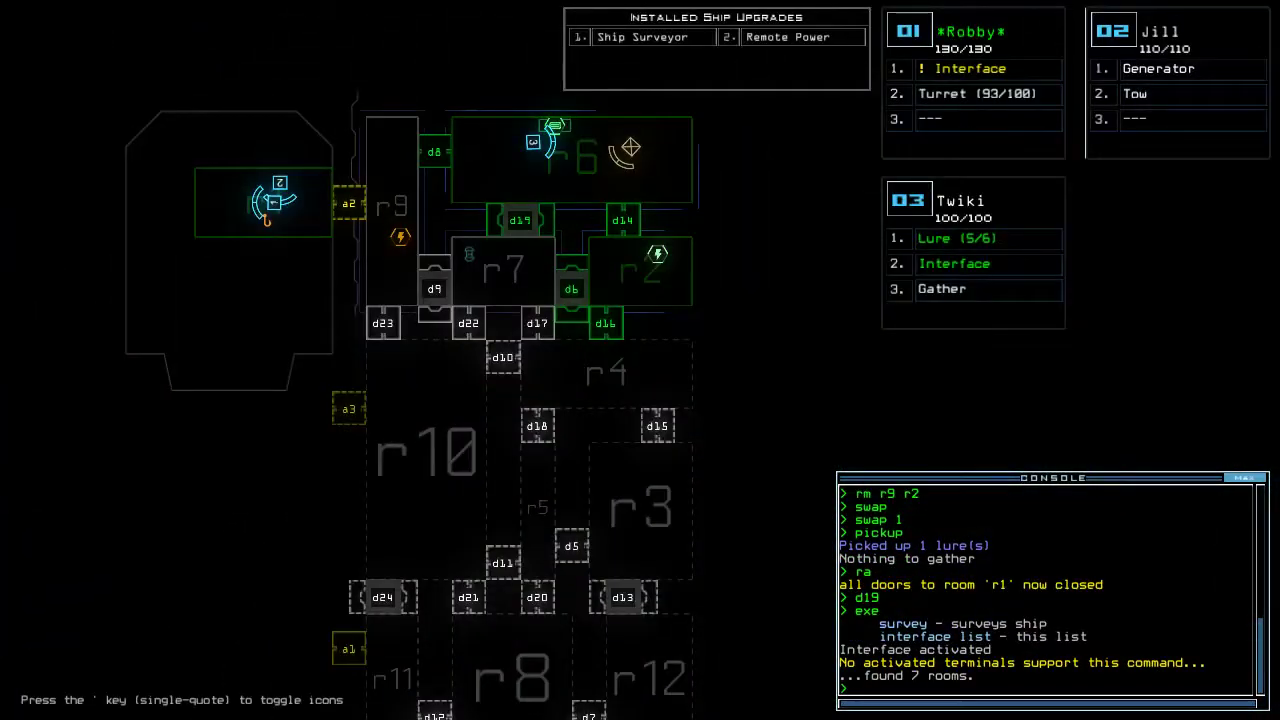
pyautogui.press('space')
pyautogui.write('df')
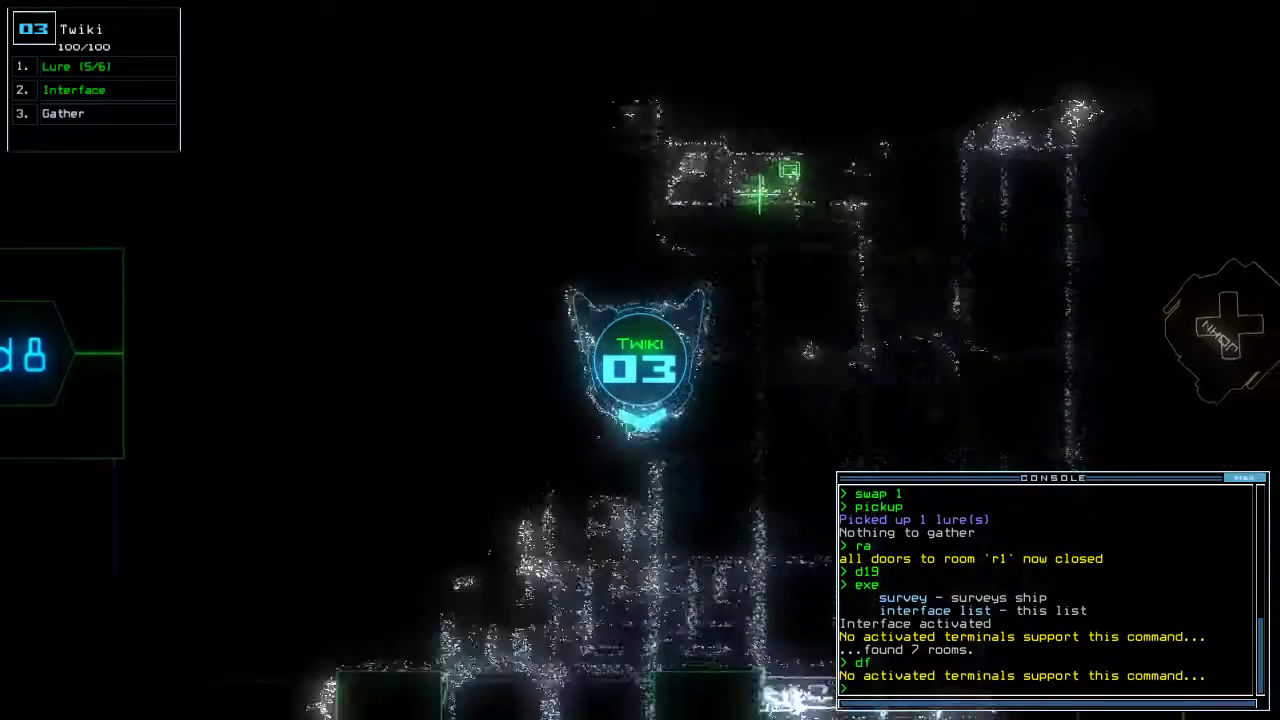
pyautogui.press('Up')
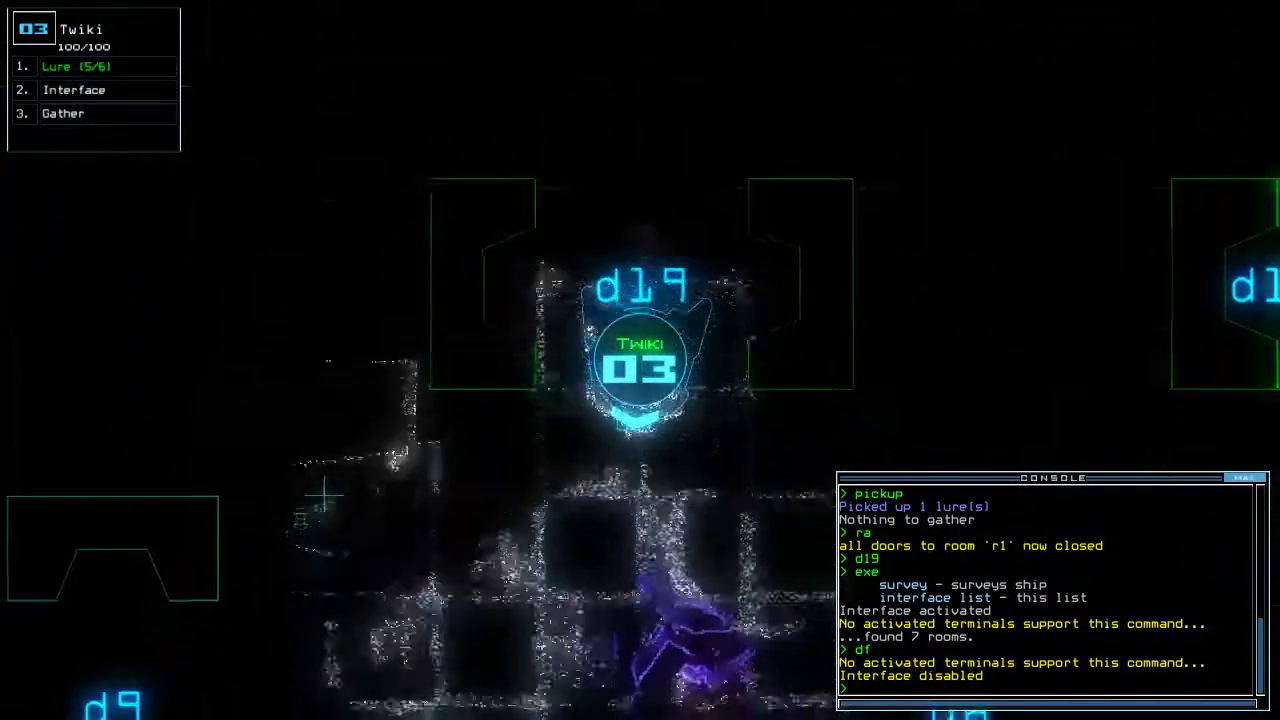
pyautogui.press('space')
pyautogui.press('space')
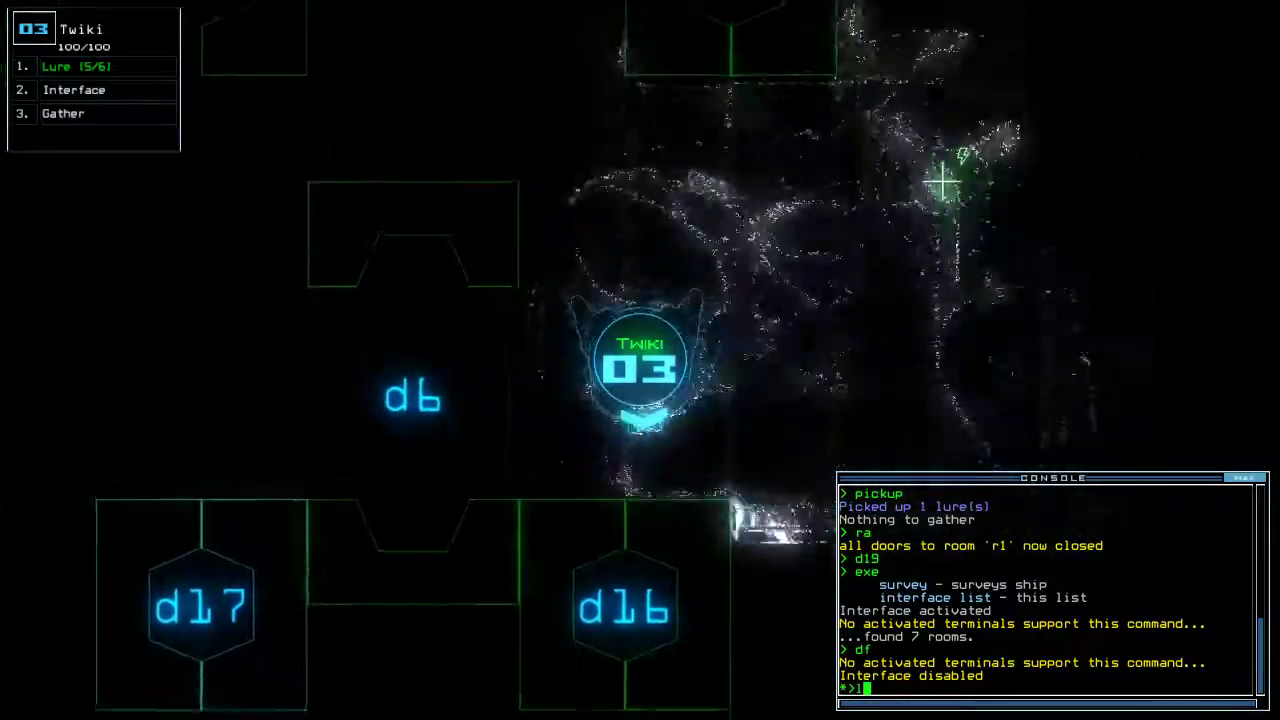
# Drop a lure and open door d16 toward room r4, checking the ship map
pyautogui.press('Return')
pyautogui.write('d16')
pyautogui.press('Return')
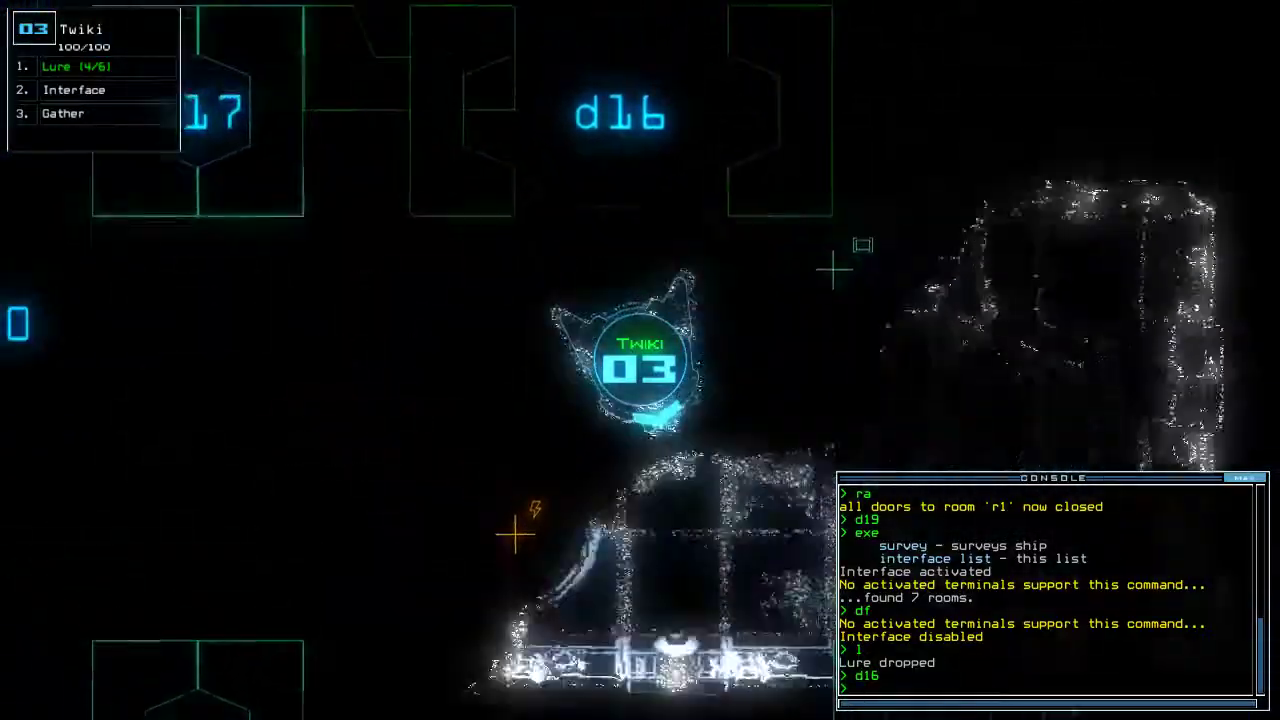
pyautogui.write('pi')
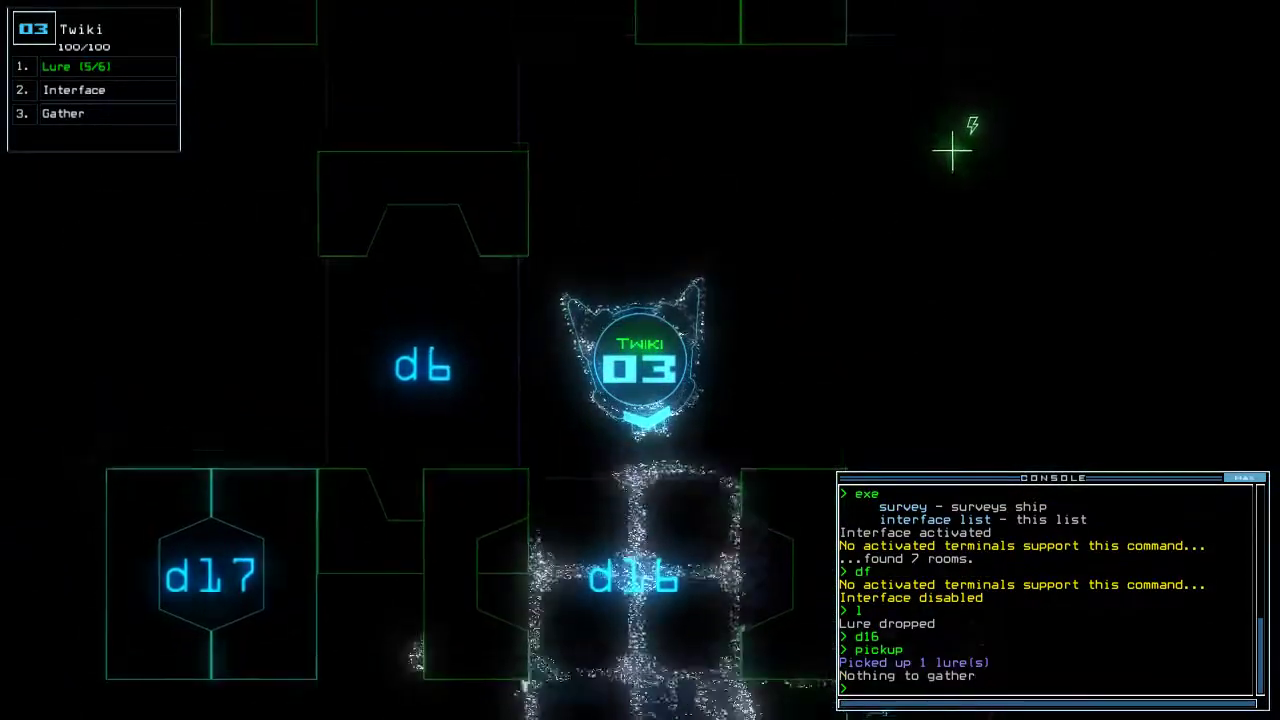
pyautogui.press('space')
pyautogui.write('rm r2 r4')
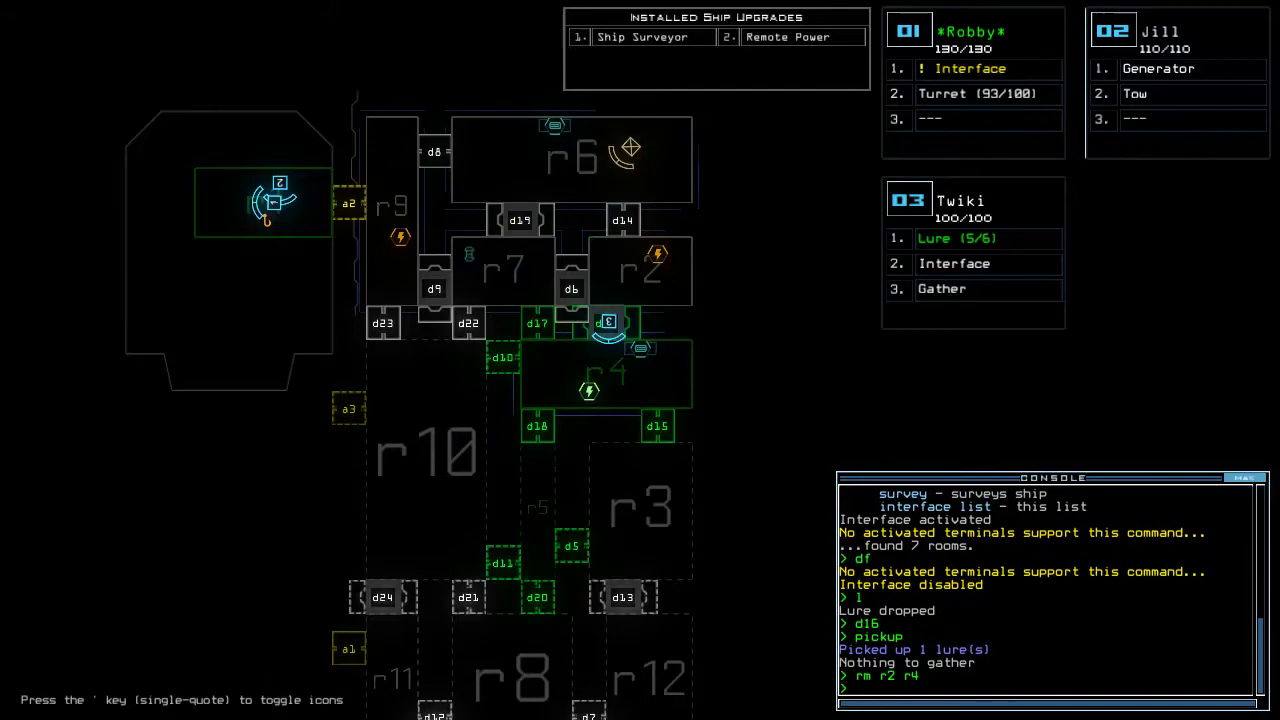
pyautogui.press('space')
pyautogui.write('e')
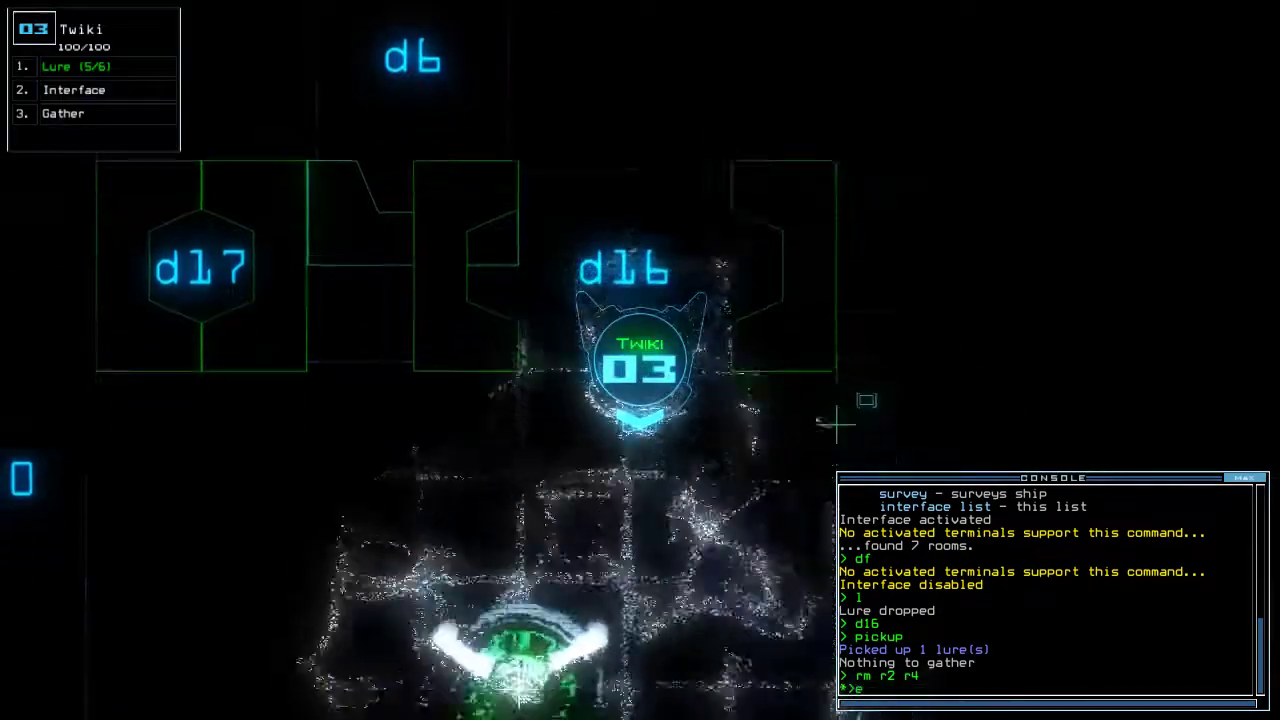
pyautogui.write('xe')
# Scan nearby rooms, then have Jill open all doors to room r1
pyautogui.press('Return')
pyautogui.press('space')
pyautogui.write('2')
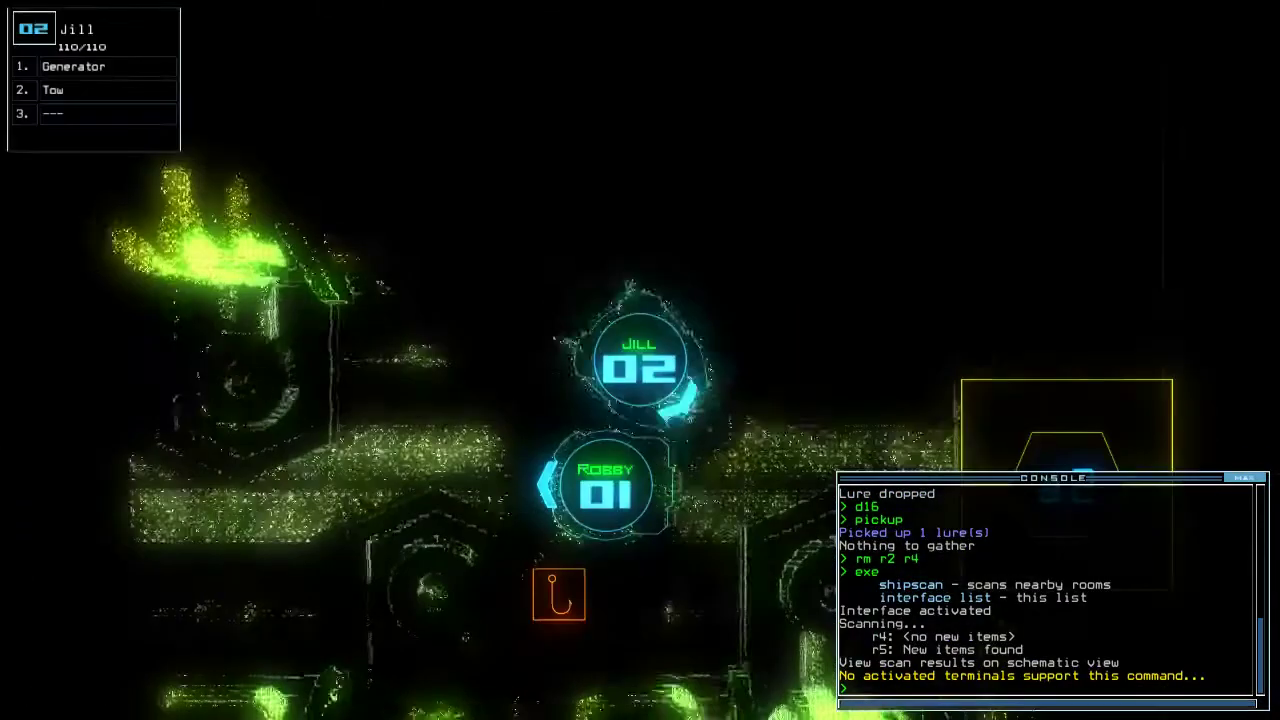
pyautogui.write('ar')
pyautogui.press('Return')
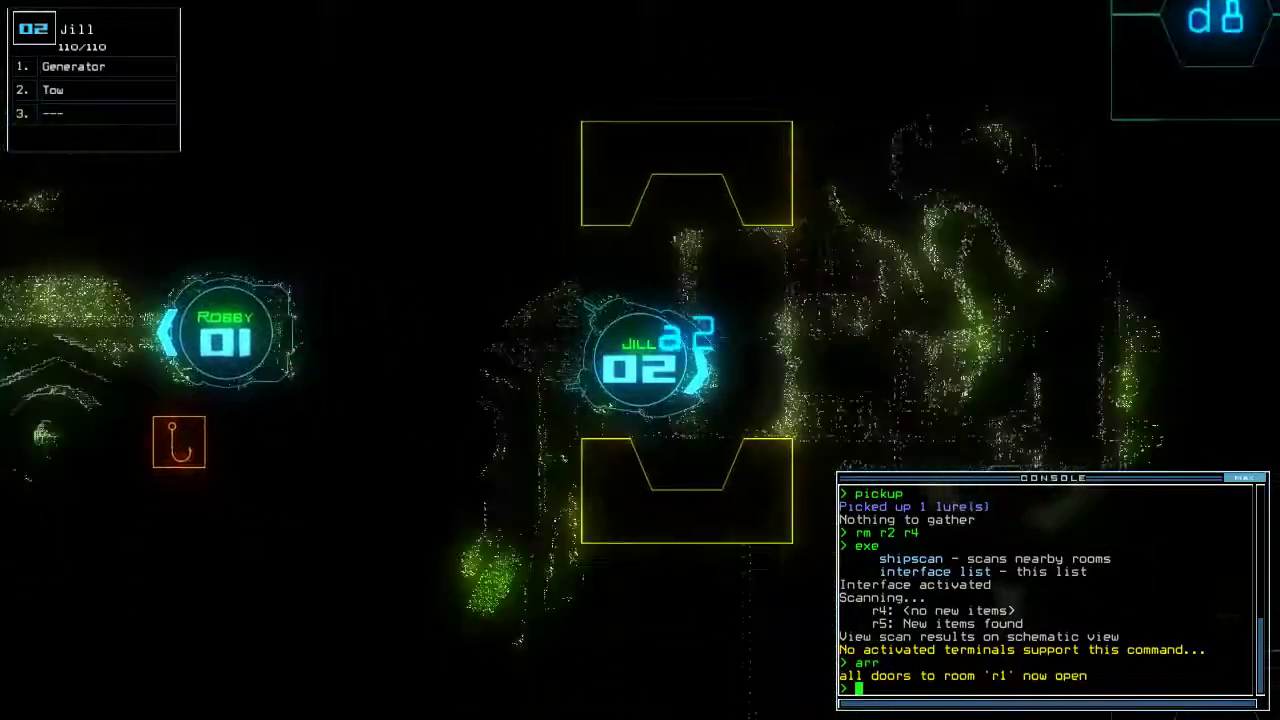
pyautogui.write('g')
# Switch Jill's generator on and off and rescan, flagging new items in r7 and r6
pyautogui.press('Return')
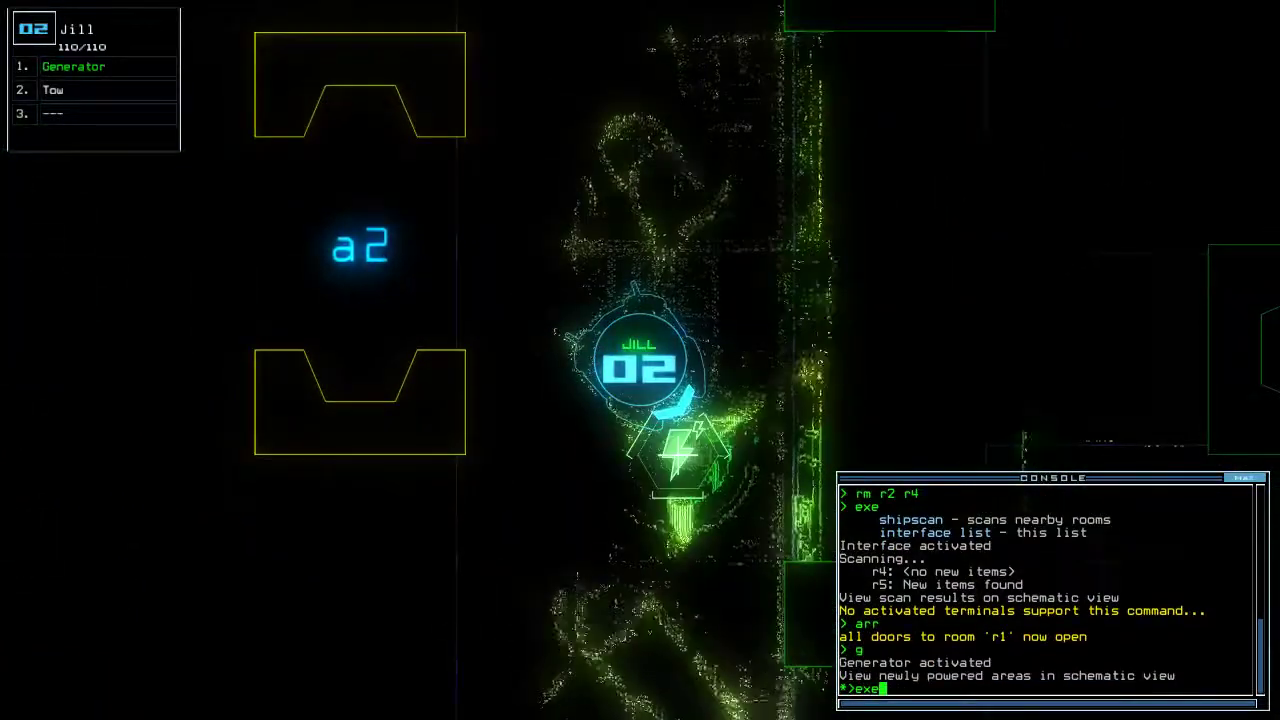
pyautogui.press('Return')
pyautogui.write('g')
pyautogui.press('Return')
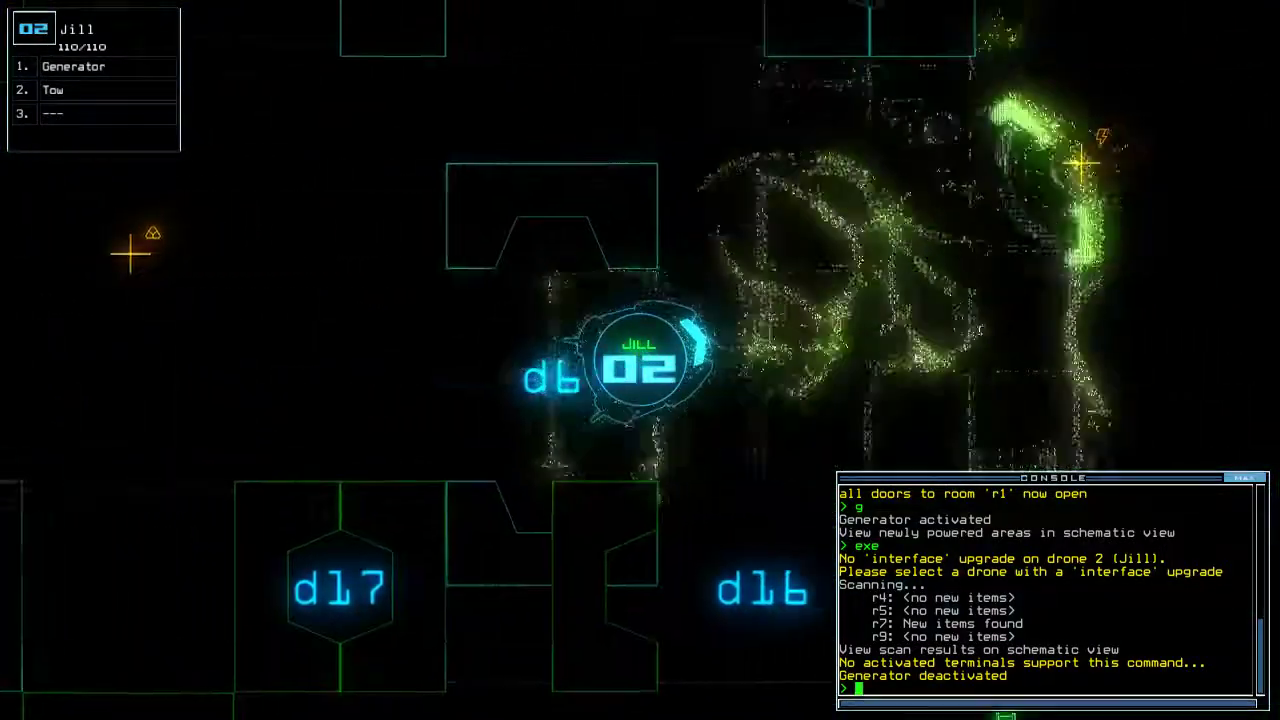
pyautogui.write('g')
pyautogui.write('exe')
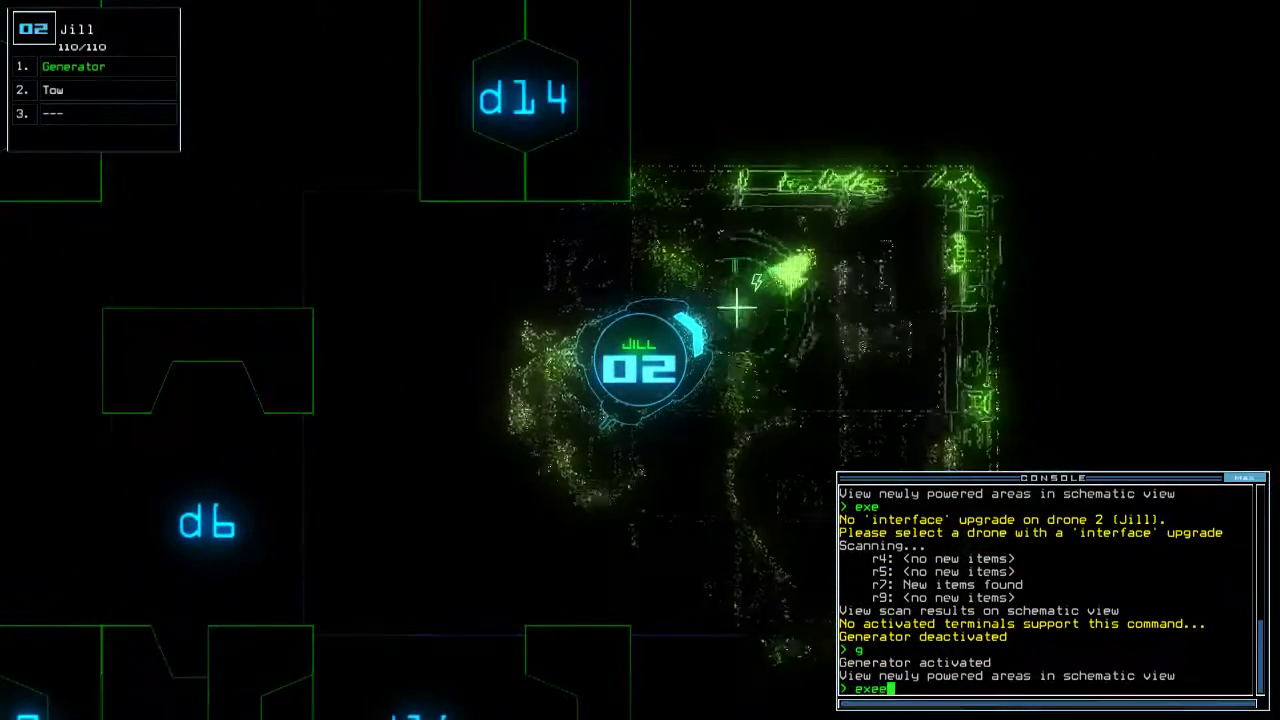
pyautogui.press('Return')
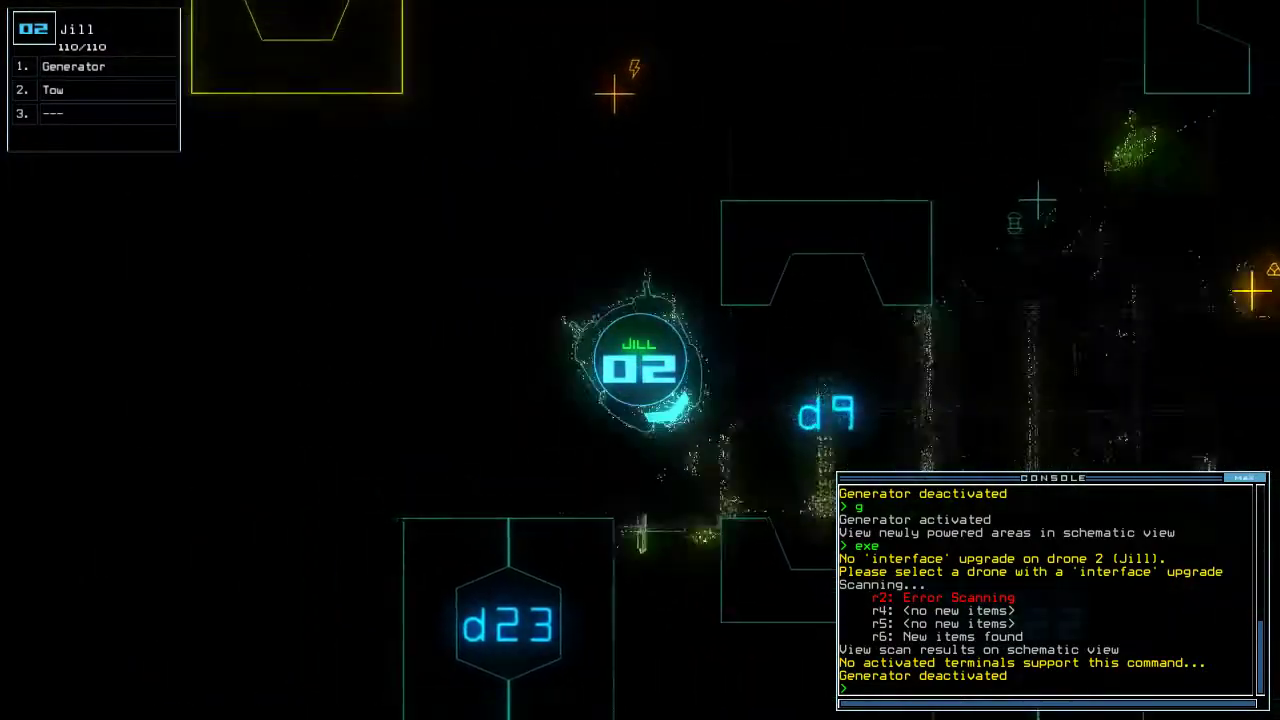
pyautogui.write('dd a')
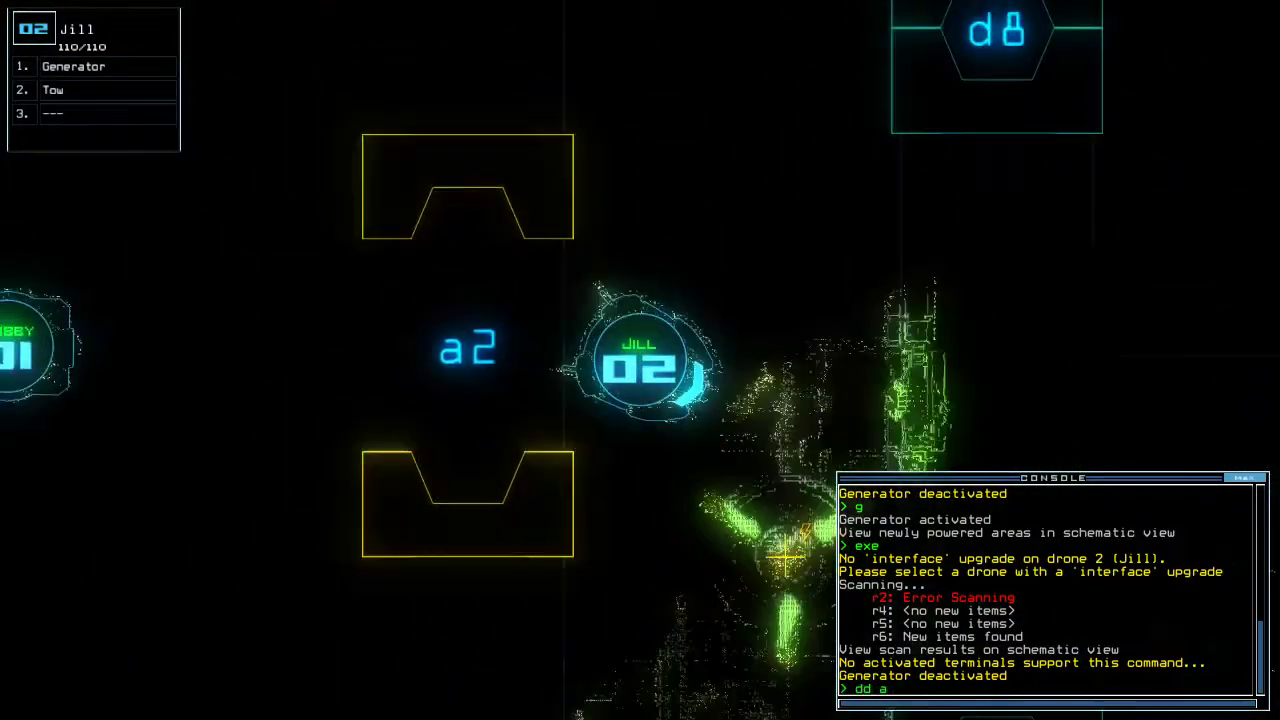
pyautogui.write('1')
# Re-dock the boarding ship at airlock a1, then open and close room r1's doors
pyautogui.press('Return')
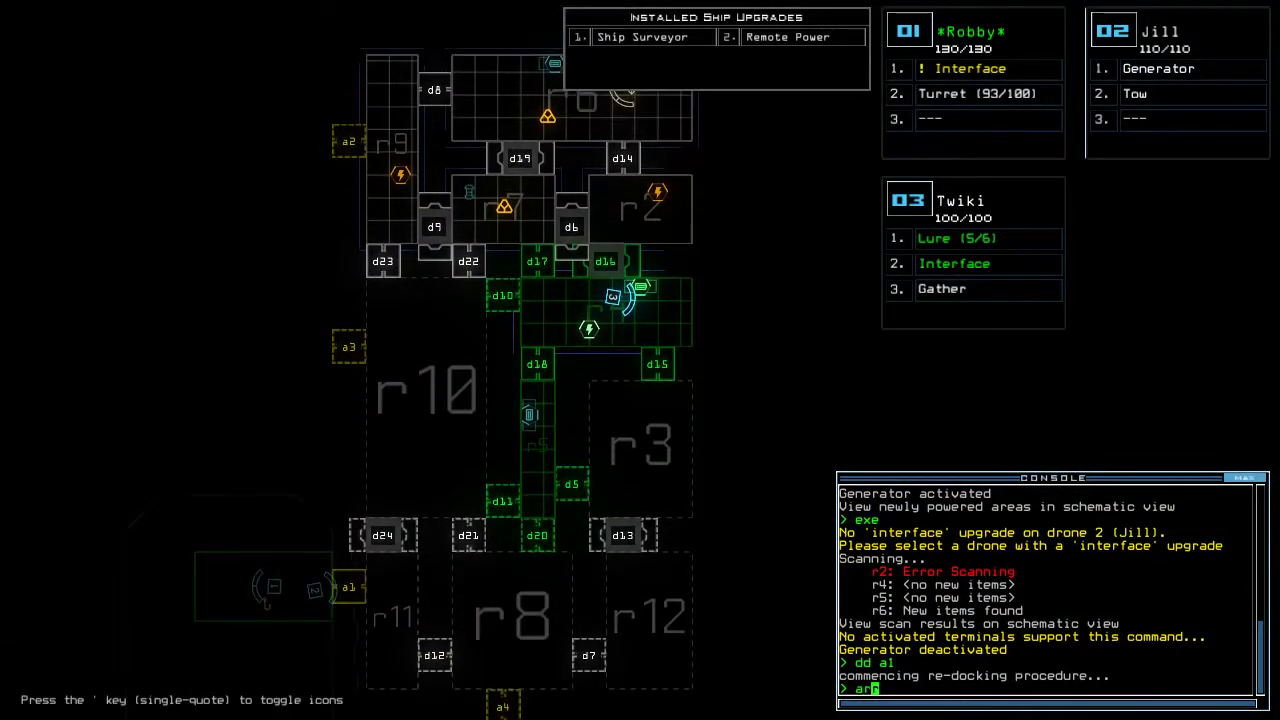
pyautogui.write('r')
pyautogui.press('Return')
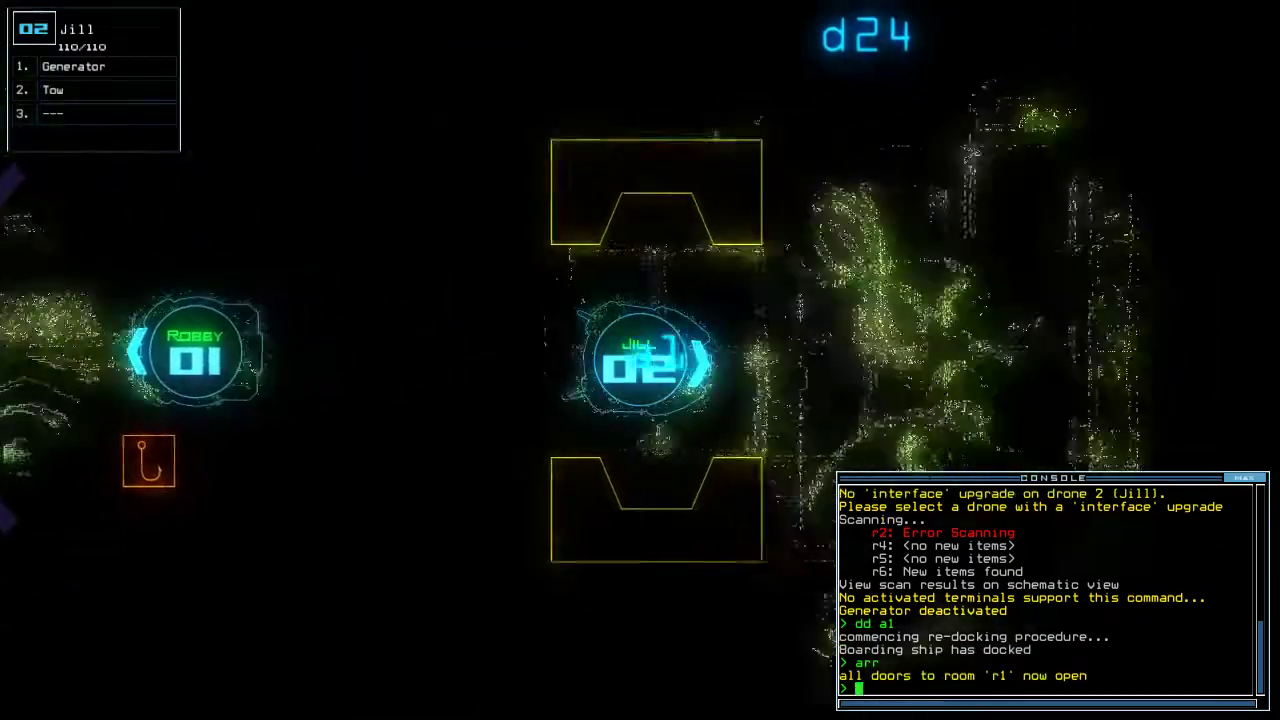
pyautogui.press('Left')
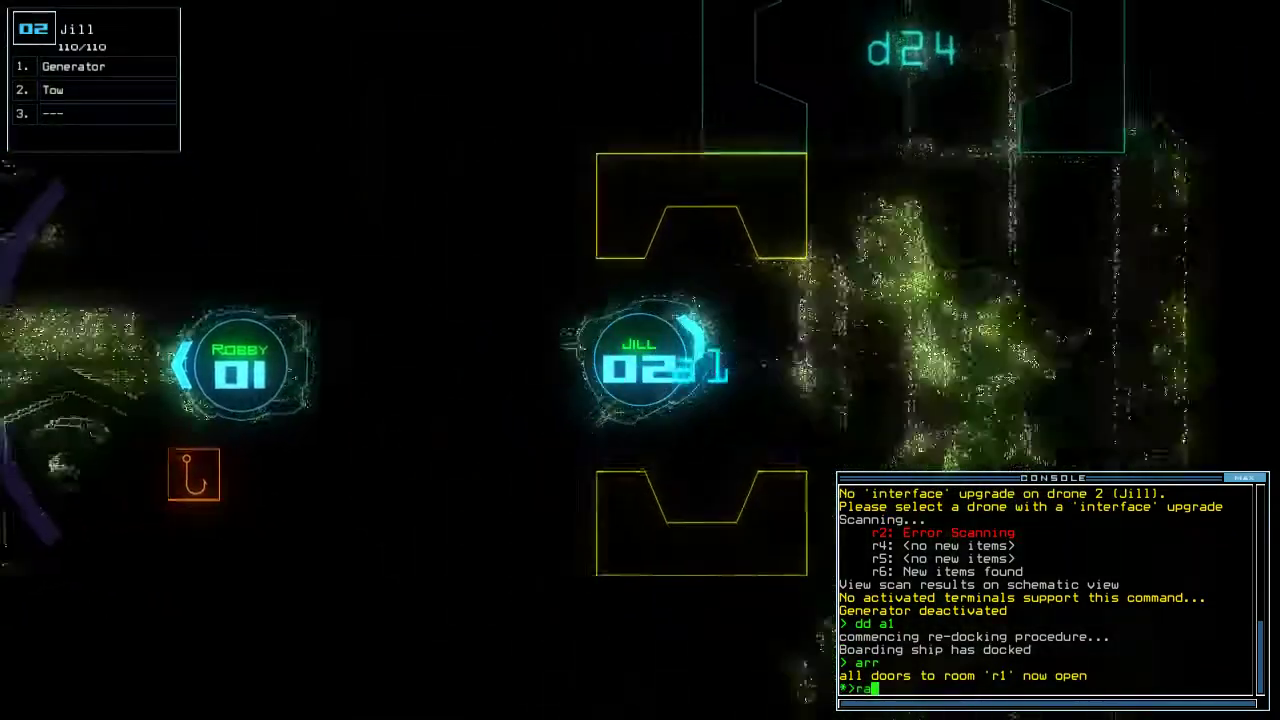
pyautogui.write('ra')
pyautogui.press('Return')
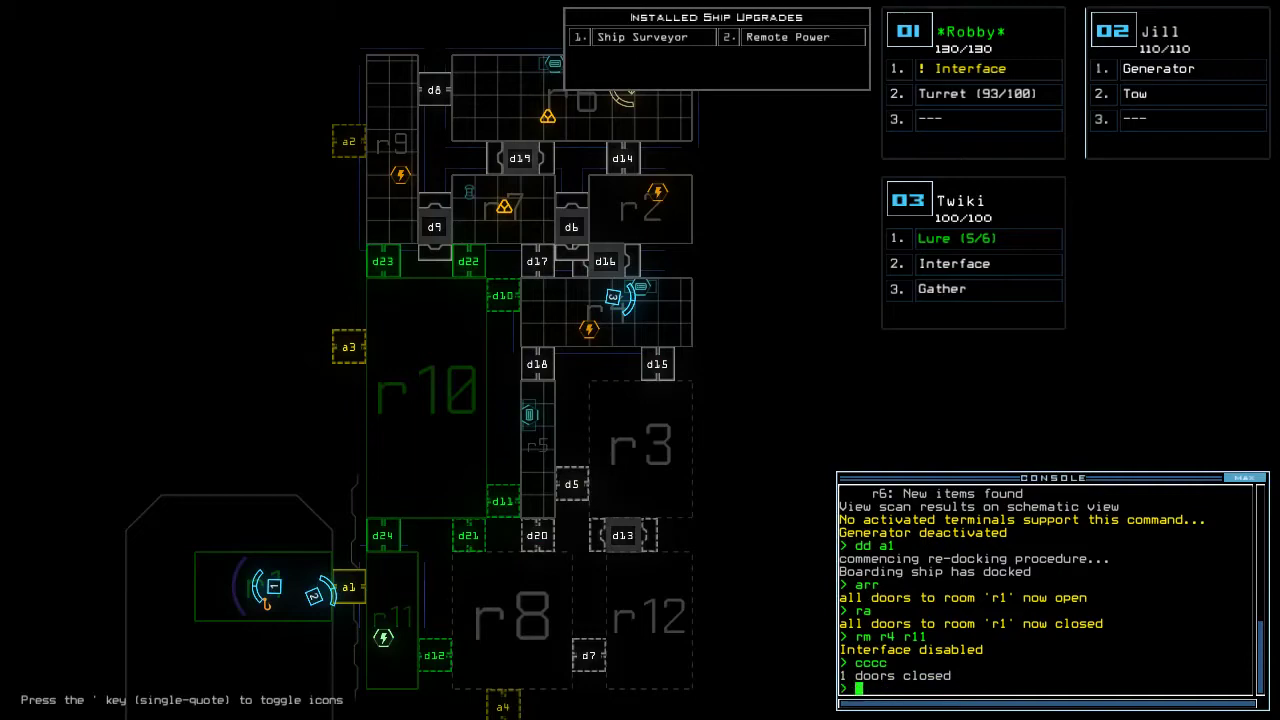
# Reopen room r1's doors and route Jill toward rooms r11 and r4
pyautogui.press('2')
pyautogui.press('Right')
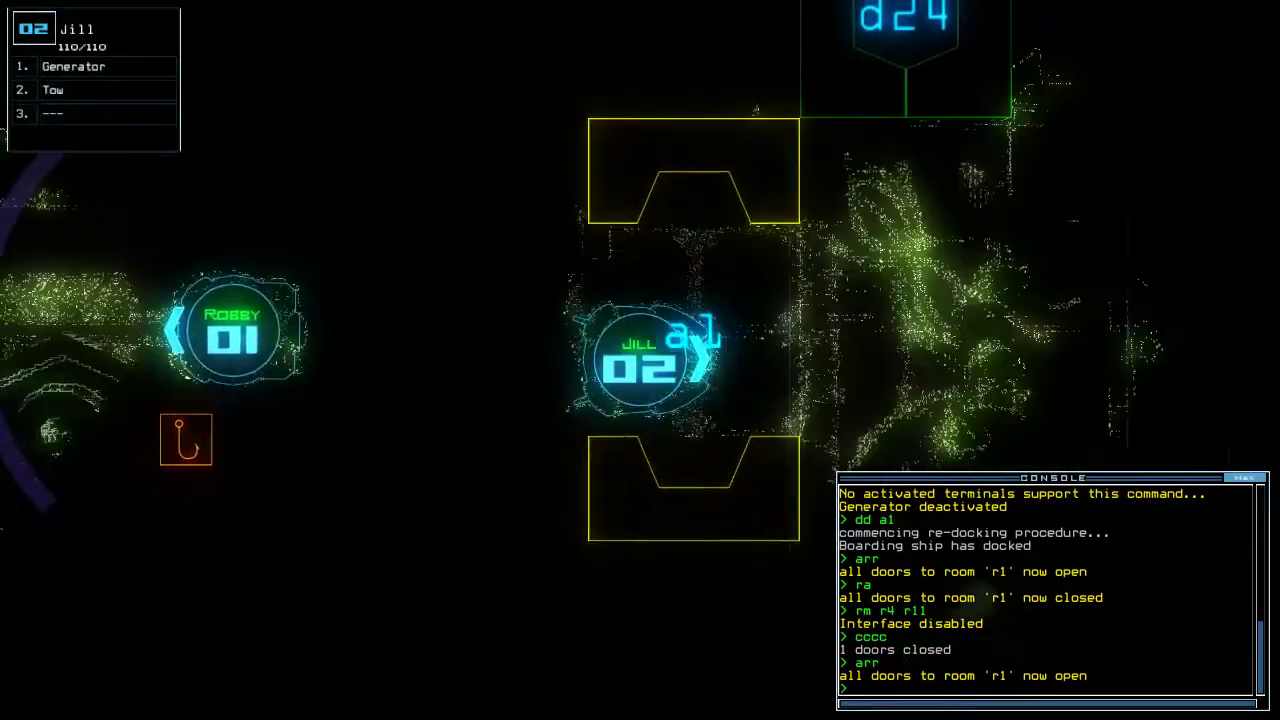
pyautogui.press('Down')
pyautogui.write('rm r')
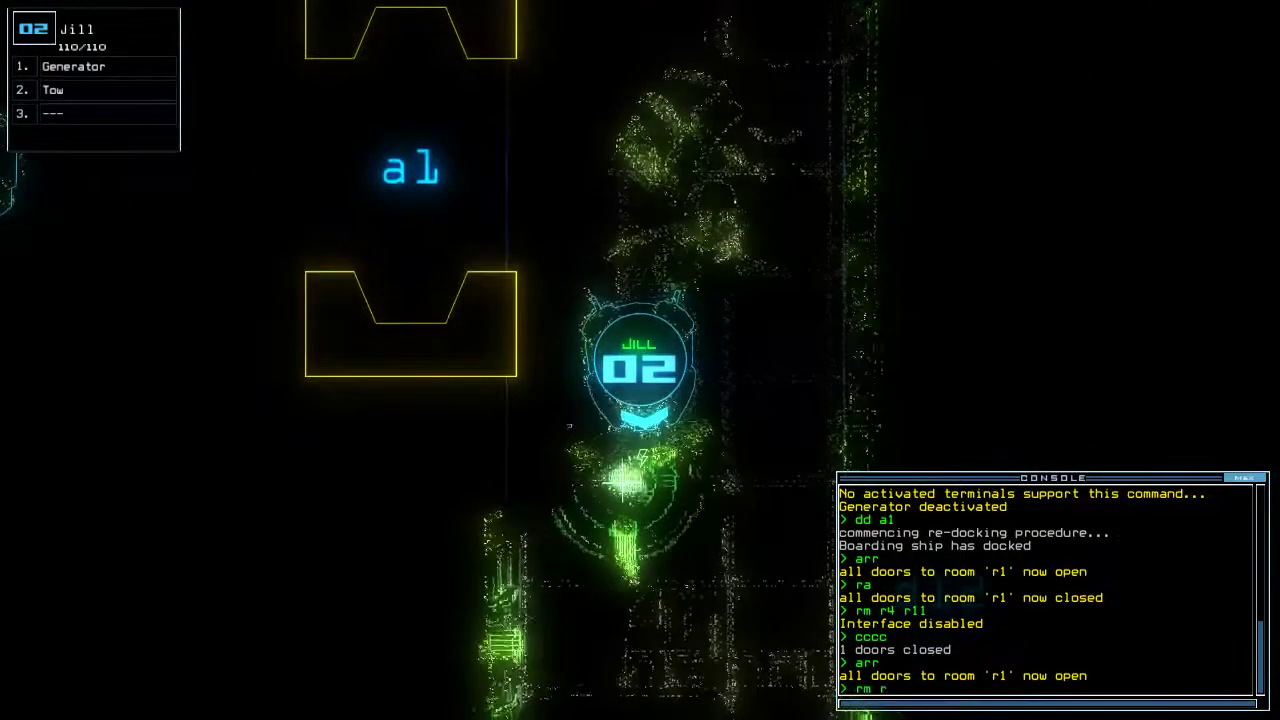
pyautogui.press('space')
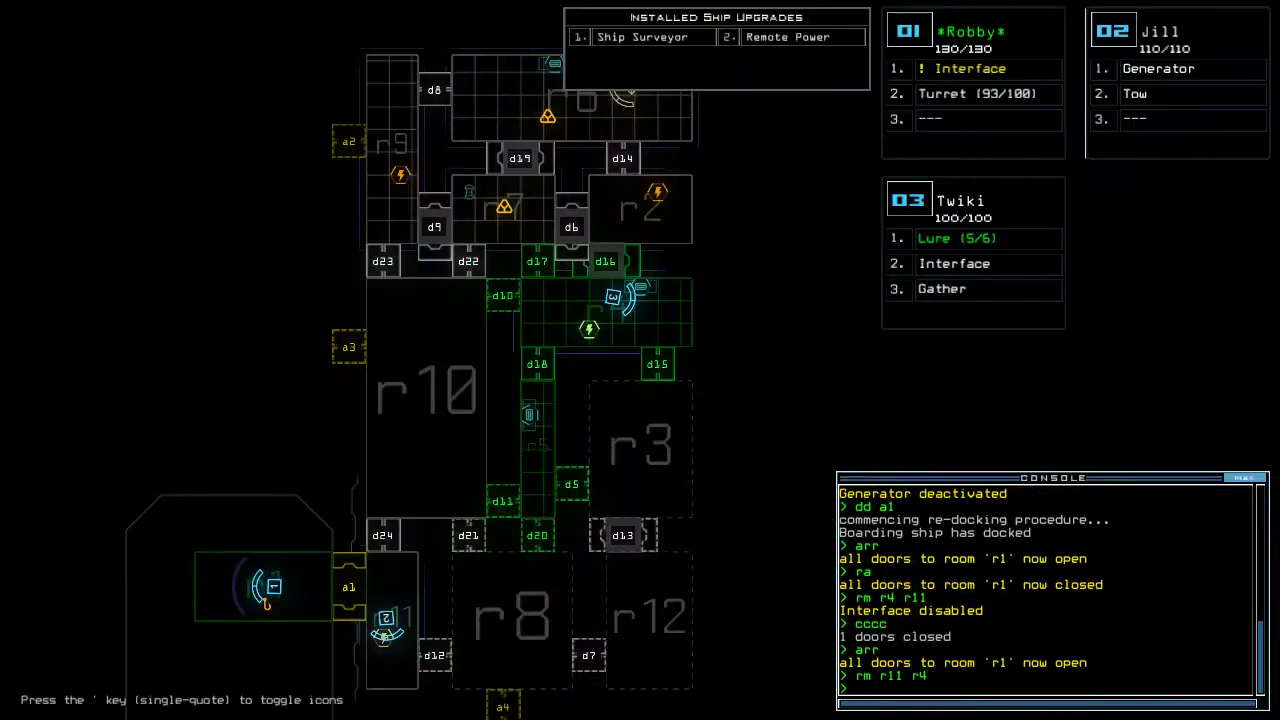
pyautogui.write('2g')
# Activate the generator, cancel leaving the derelict ship, and scan nearby rooms with Twiki
pyautogui.press('Return')
pyautogui.write('3')
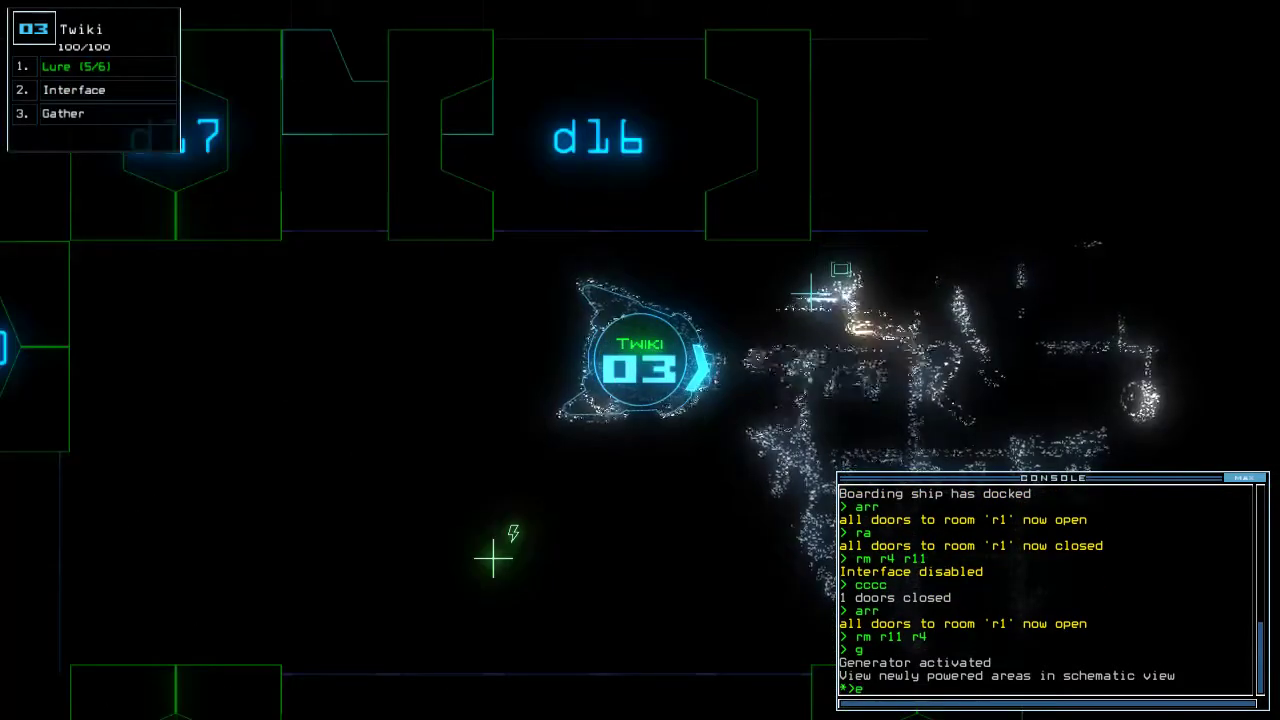
pyautogui.write('x')
pyautogui.press('Return')
pyautogui.press('n')
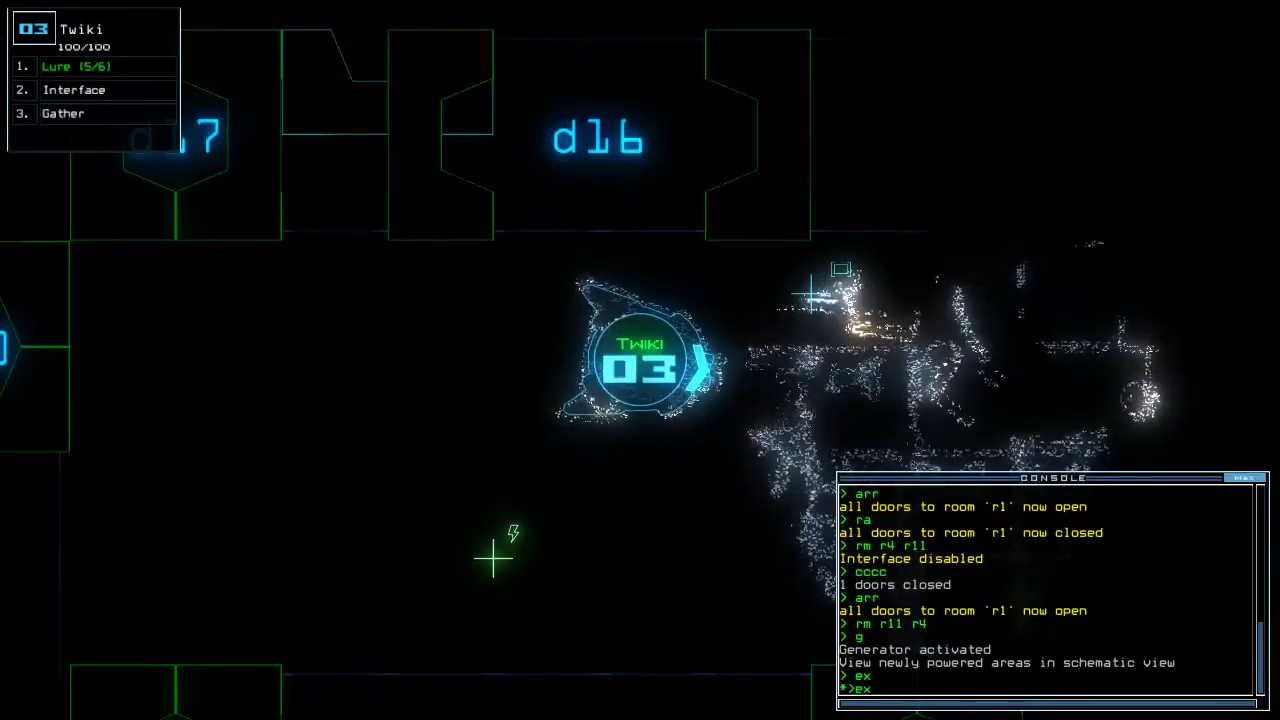
pyautogui.press('Return')
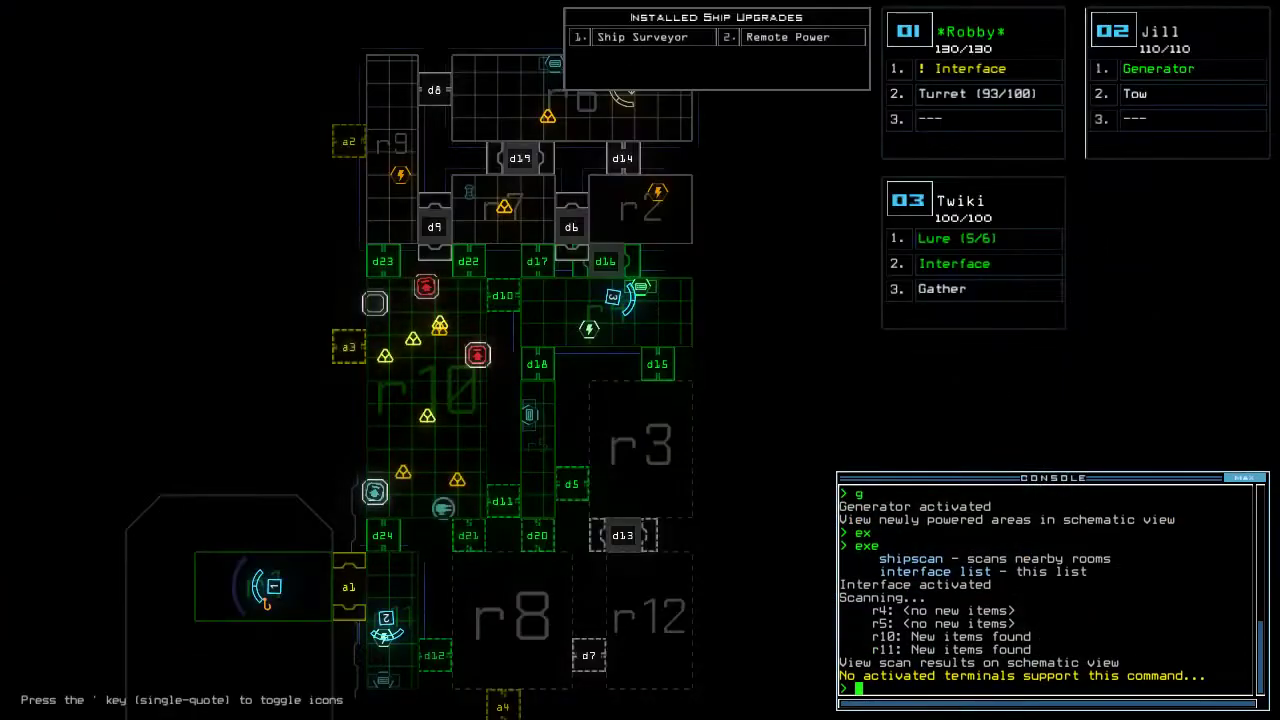
pyautogui.write('3l')
# Have Twiki drop a lure, open door d10 and gather scrap repeatedly
pyautogui.press('Return')
pyautogui.write('d')
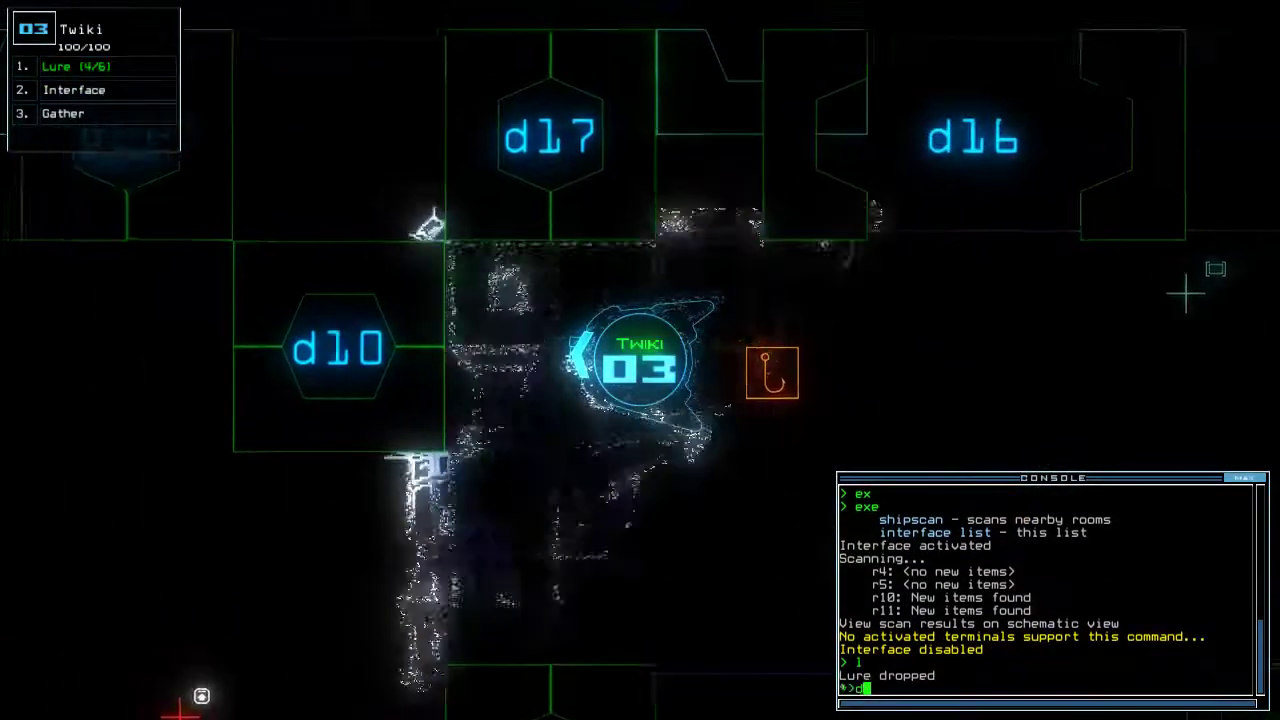
pyautogui.write('10')
pyautogui.press('Return')
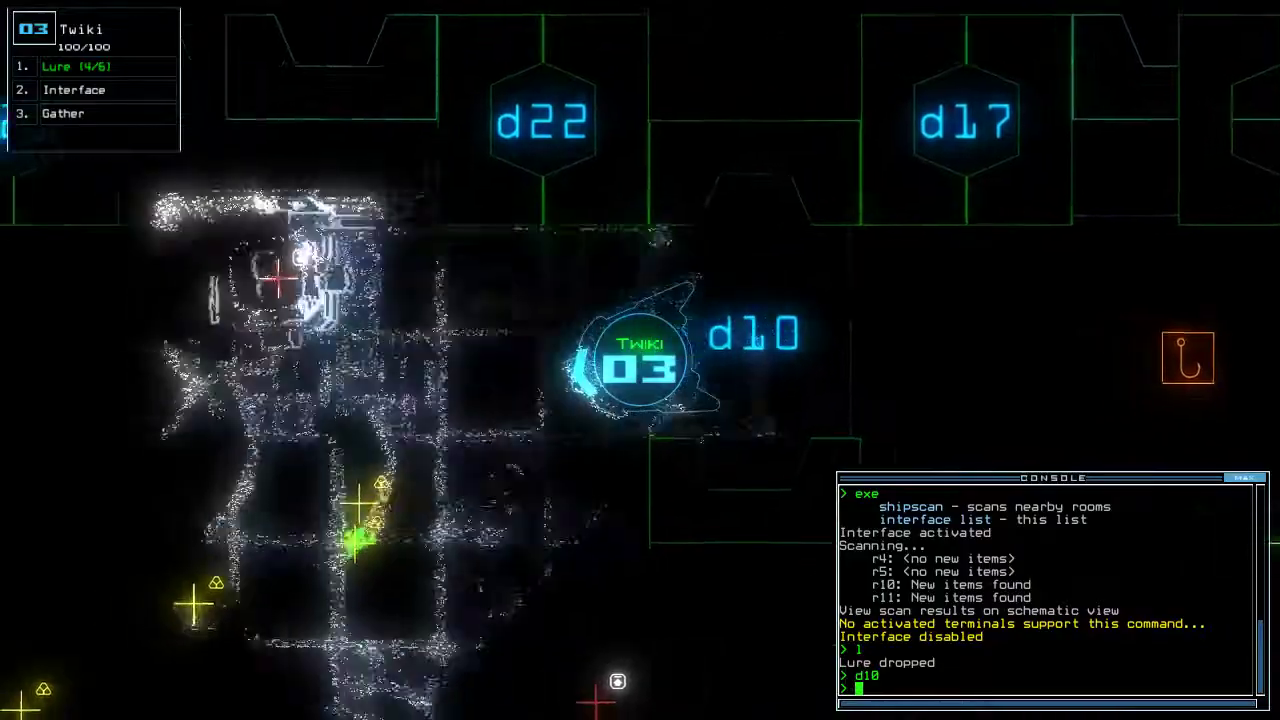
pyautogui.write('g')
pyautogui.press('Return')
pyautogui.write('g')
pyautogui.press('Return')
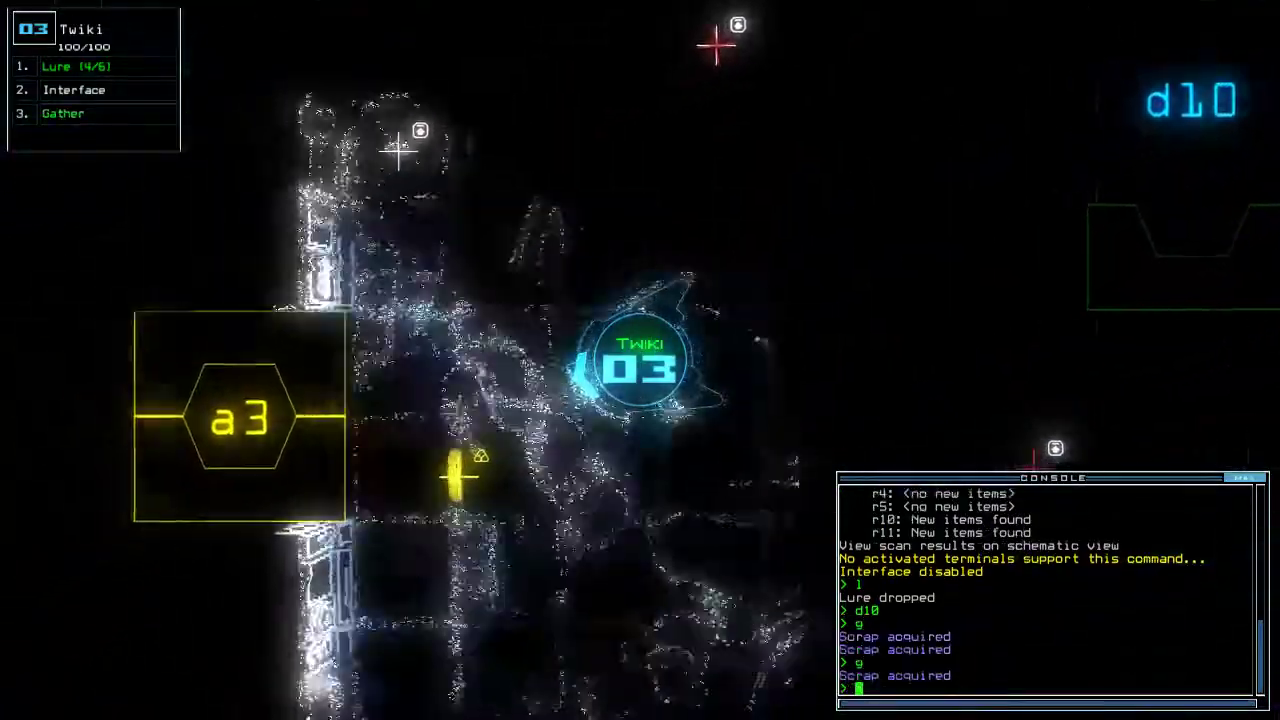
pyautogui.write('g')
pyautogui.press('Return')
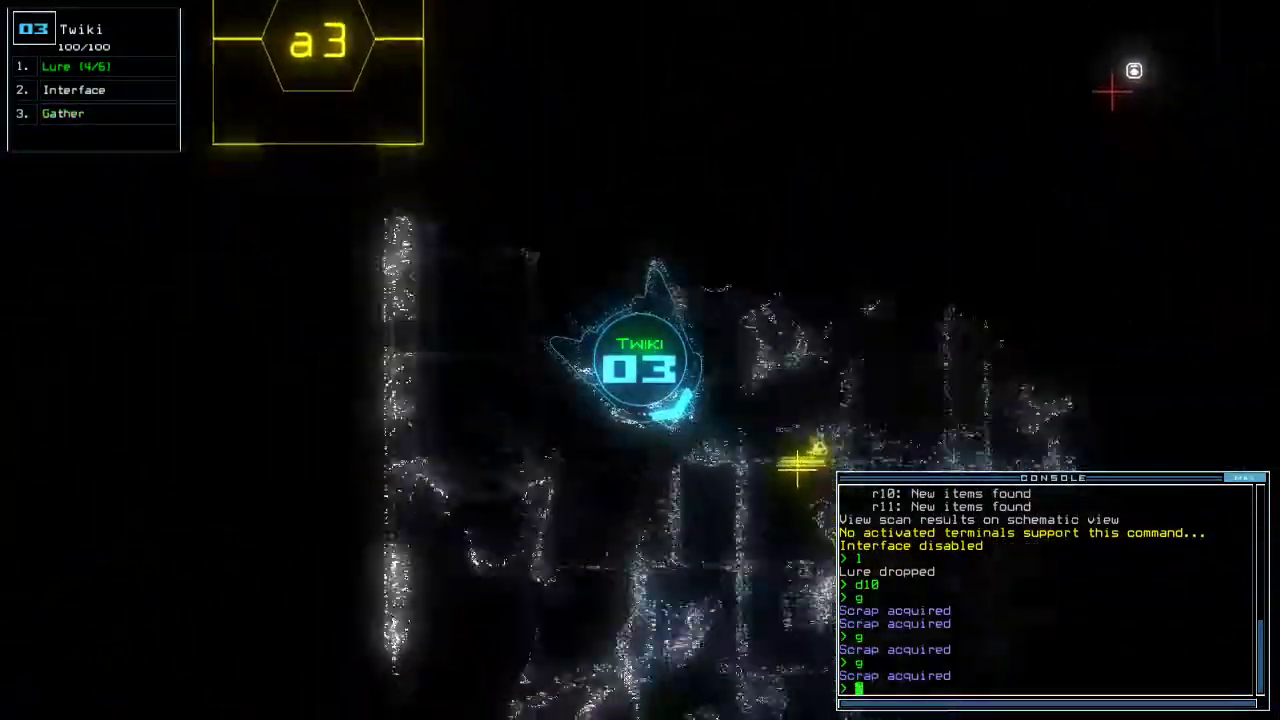
pyautogui.write('g')
pyautogui.press('Return')
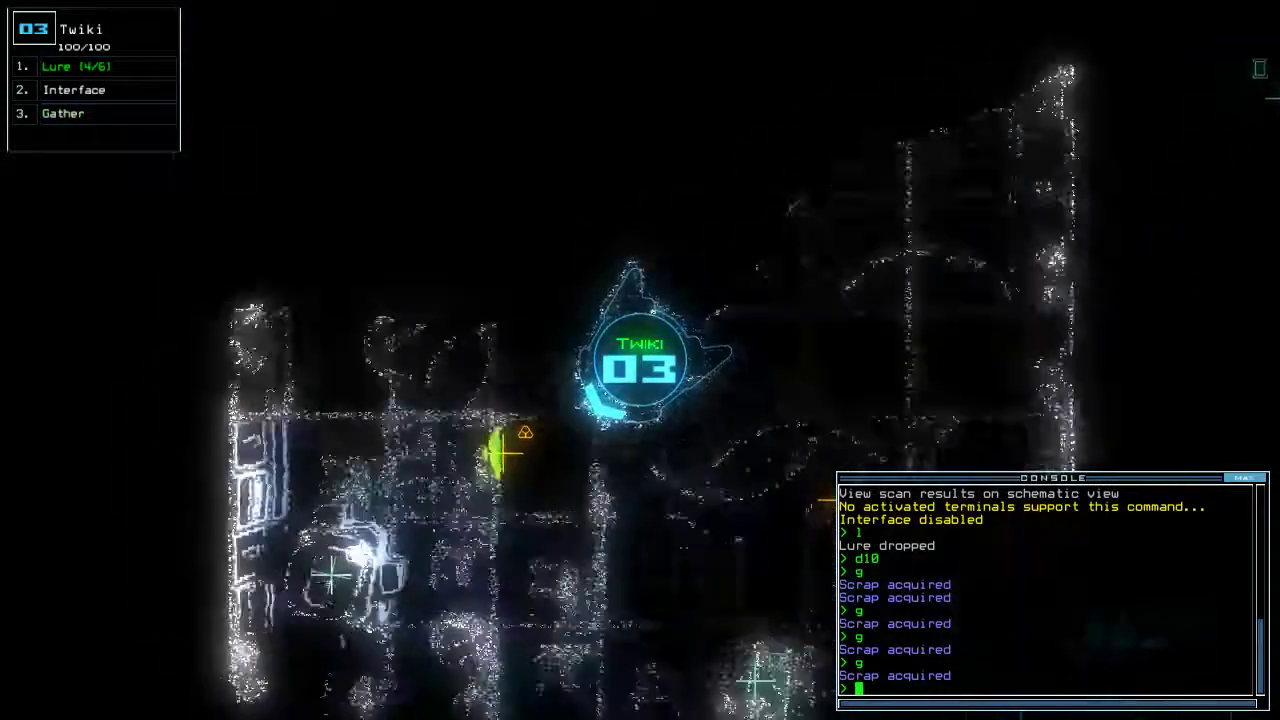
pyautogui.write('g')
pyautogui.press('Return')
pyautogui.write('g')
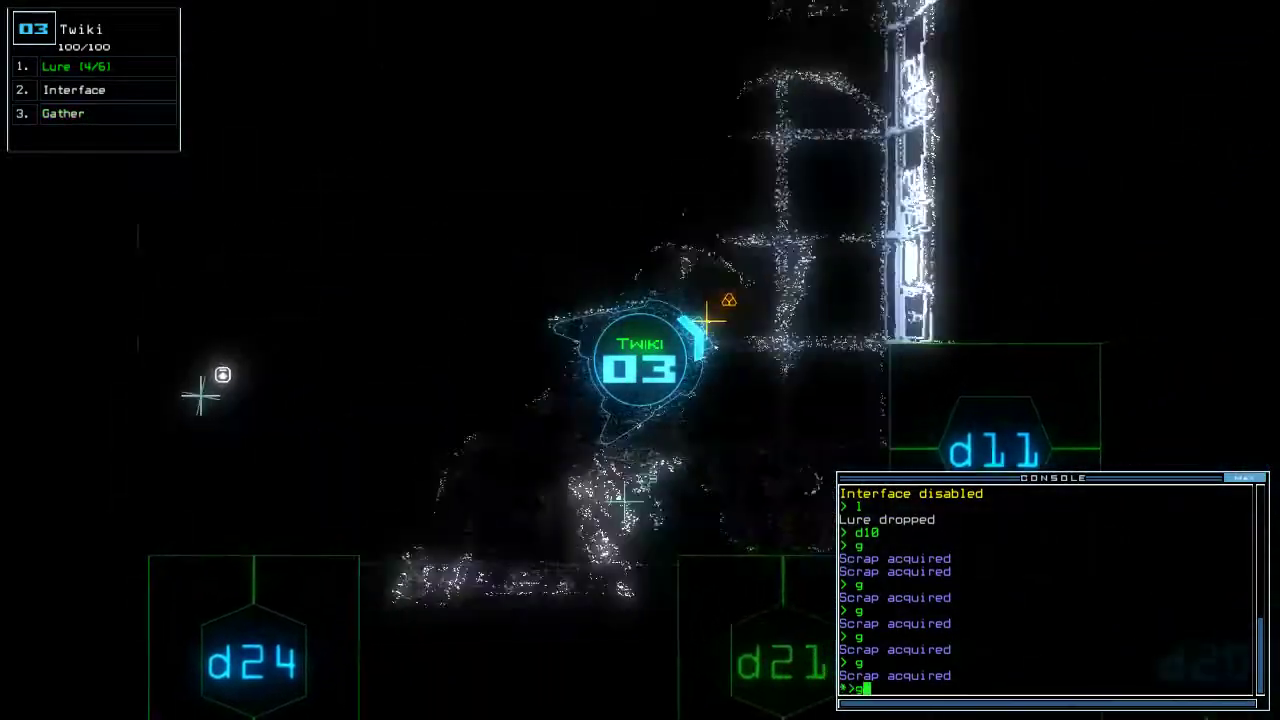
pyautogui.write('take 2 r10')
pyautogui.press('Return')
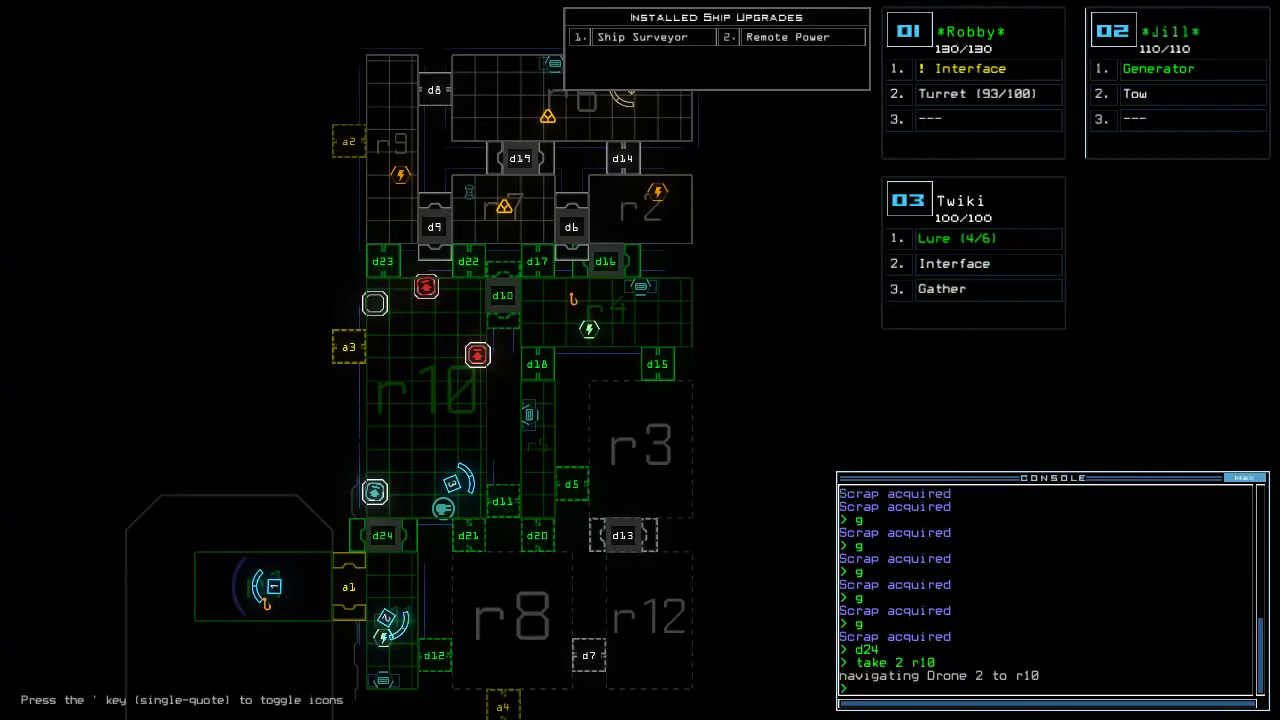
# Check the ship schematic and have Twiki pick up its dropped lure
pyautogui.press('Tab')
pyautogui.write('d22')
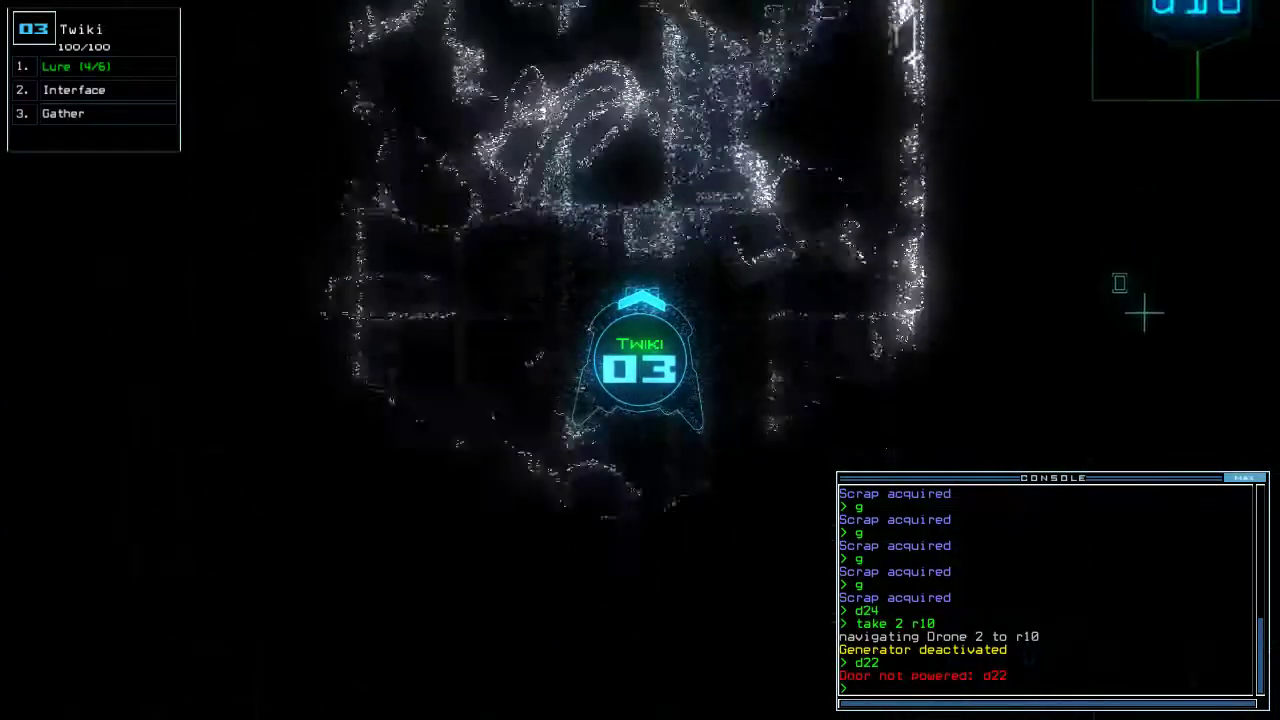
pyautogui.press('Tab')
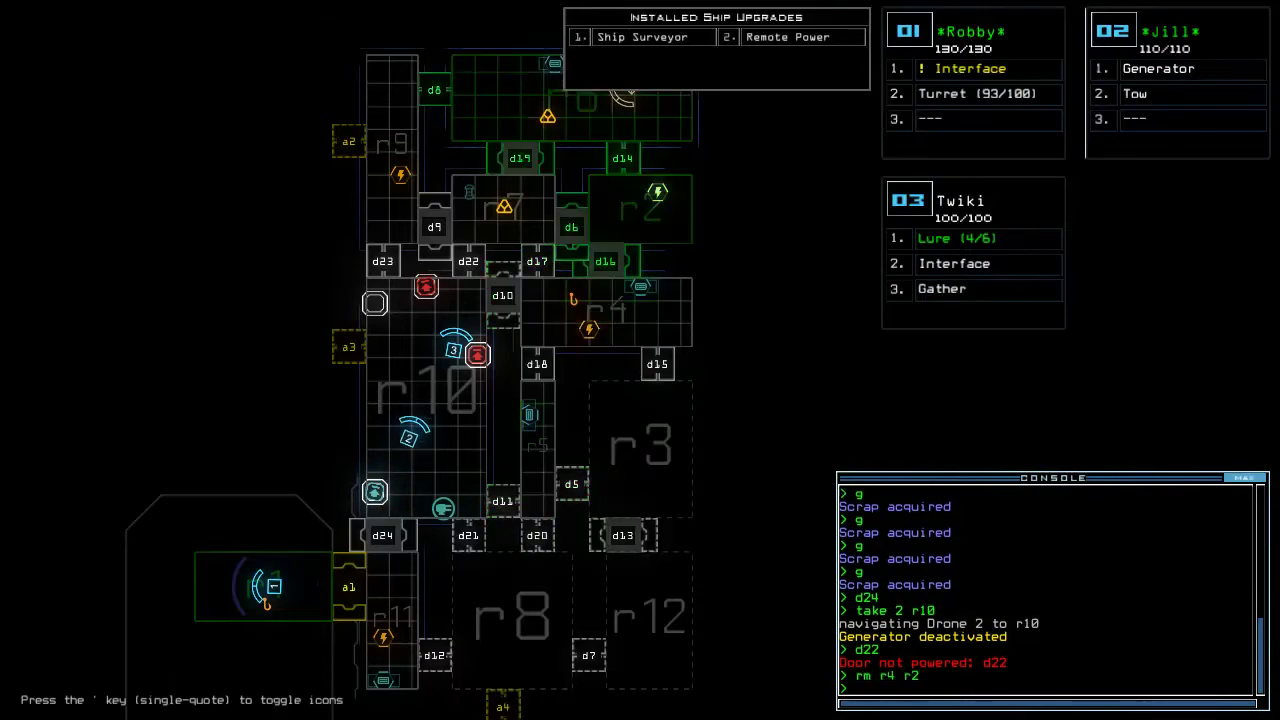
pyautogui.press('Tab')
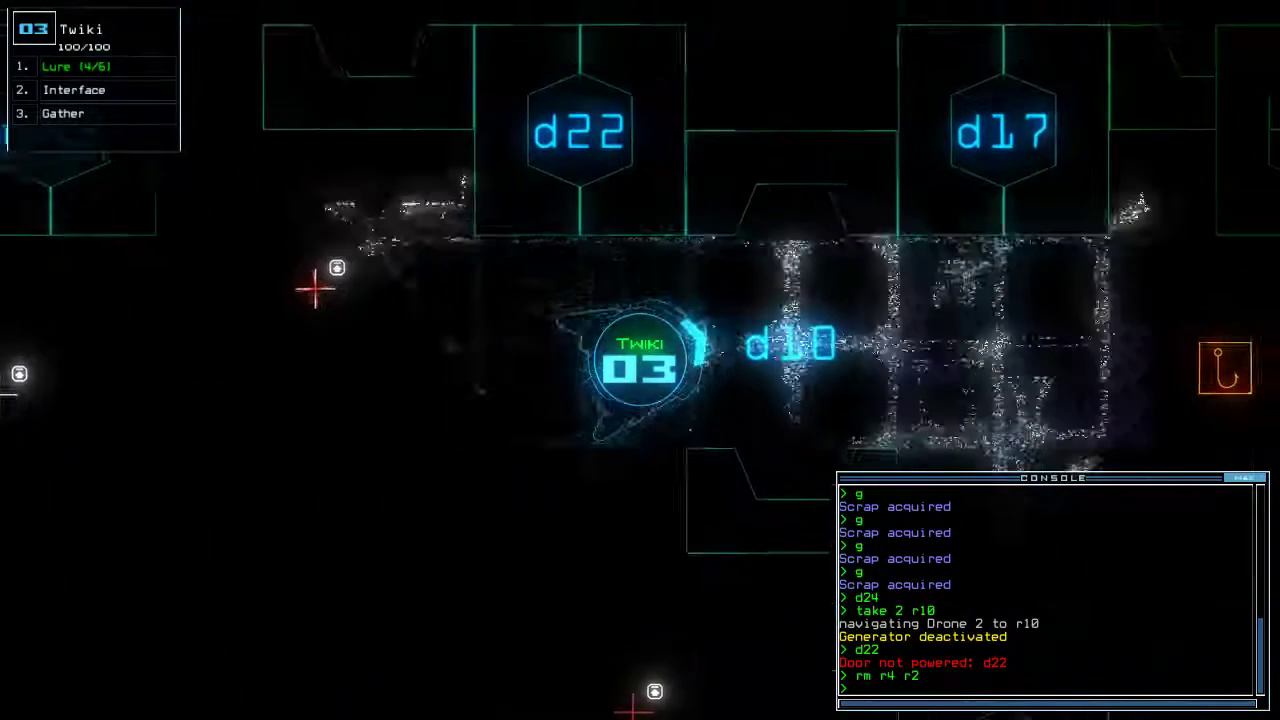
pyautogui.write('pi')
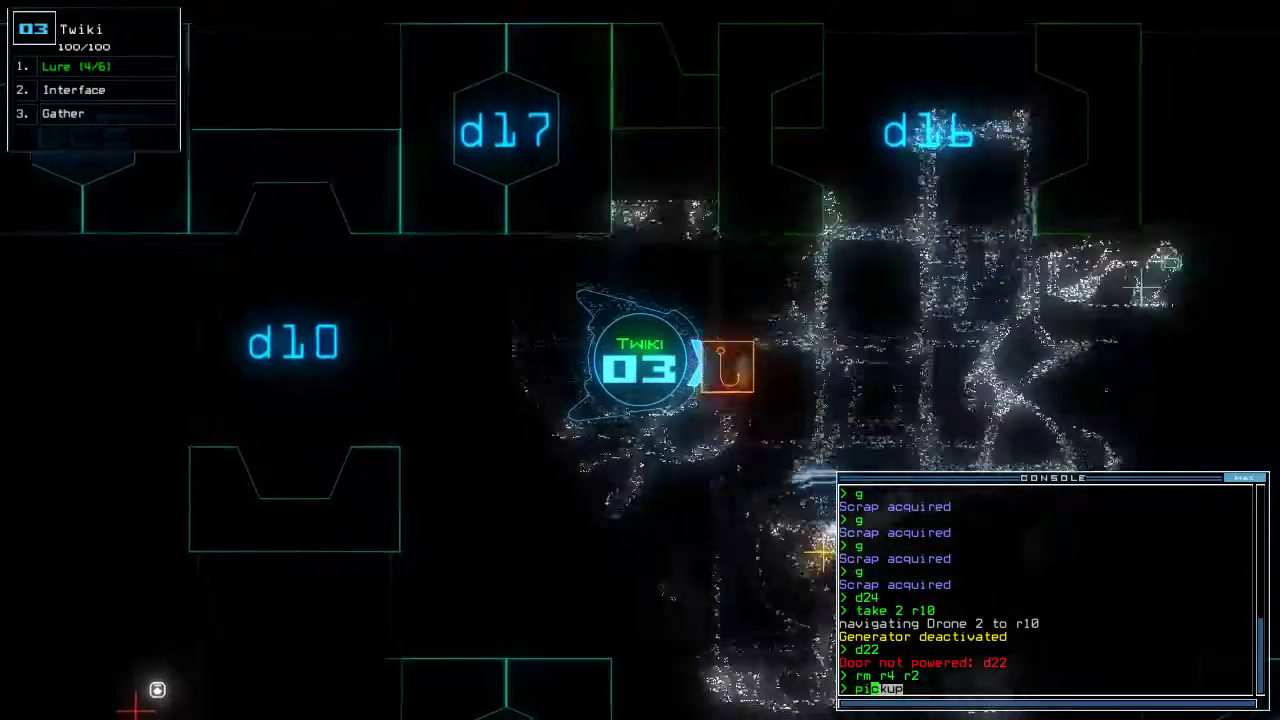
pyautogui.press('Tab')
pyautogui.press('Return')
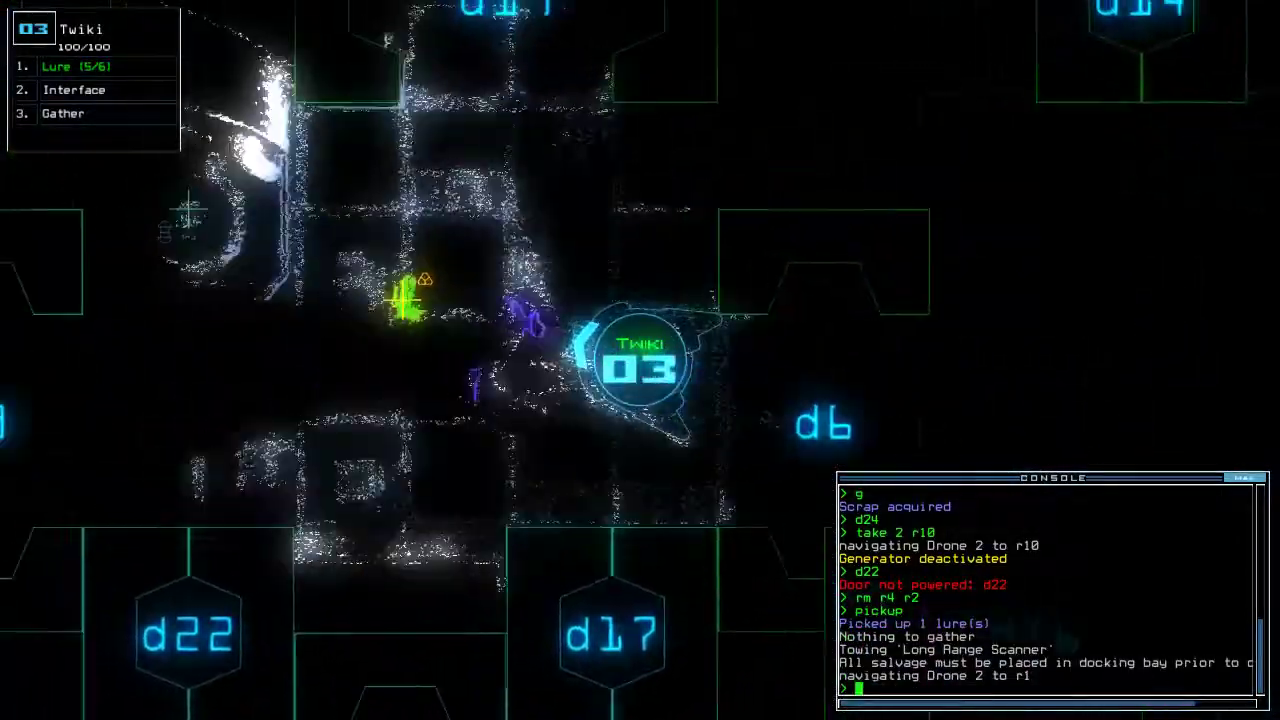
pyautogui.write('g')
# Gather more scrap with Twiki and open door d8
pyautogui.press('Return')
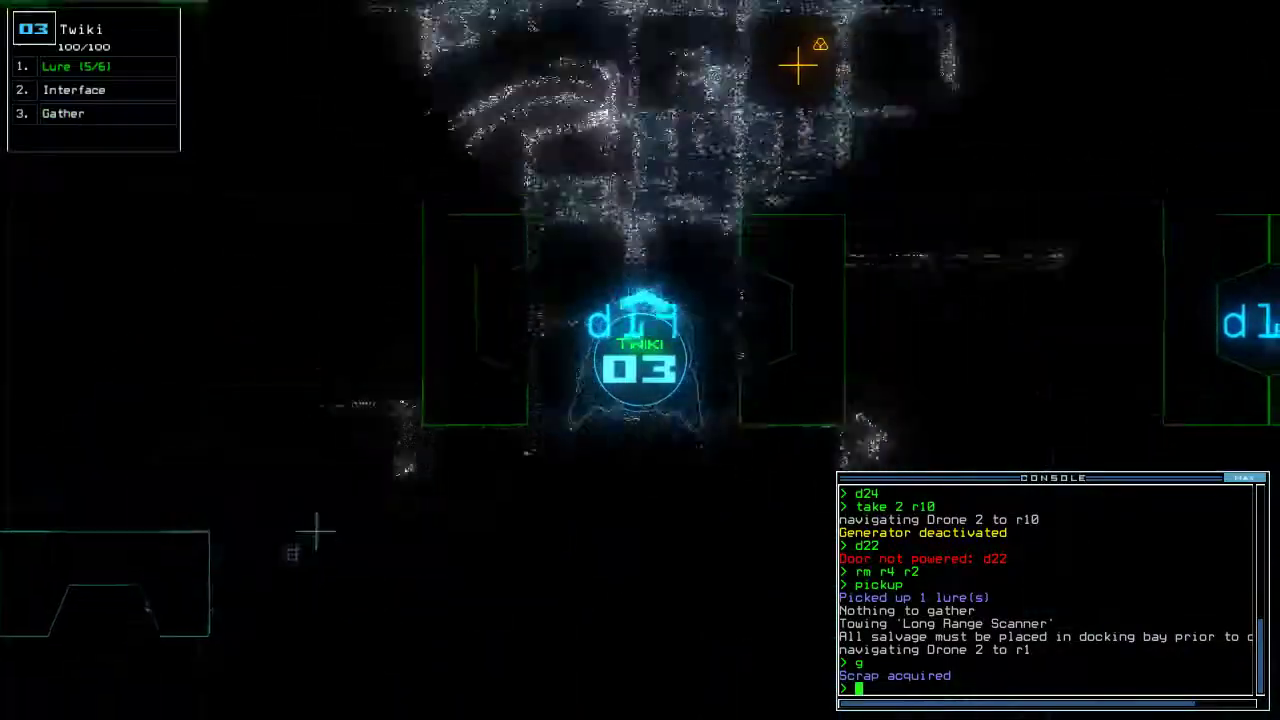
pyautogui.write('g')
pyautogui.press('Return')
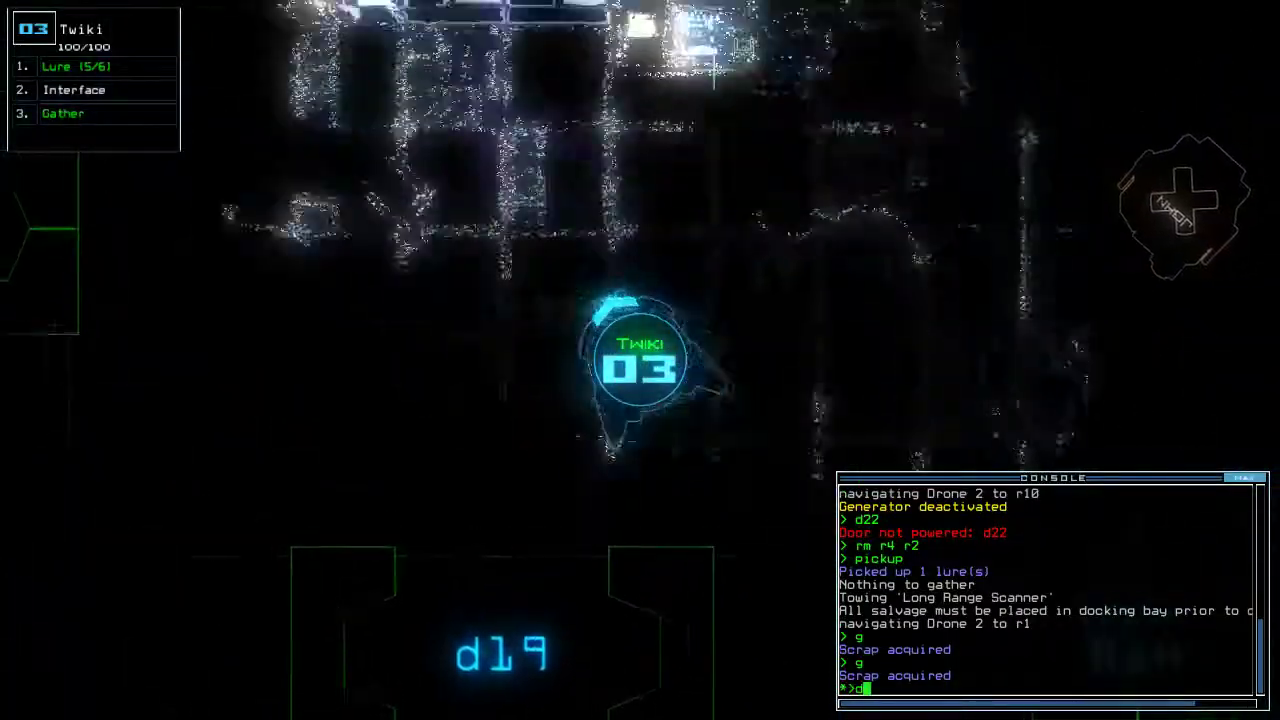
pyautogui.write('d8')
pyautogui.press('Return')
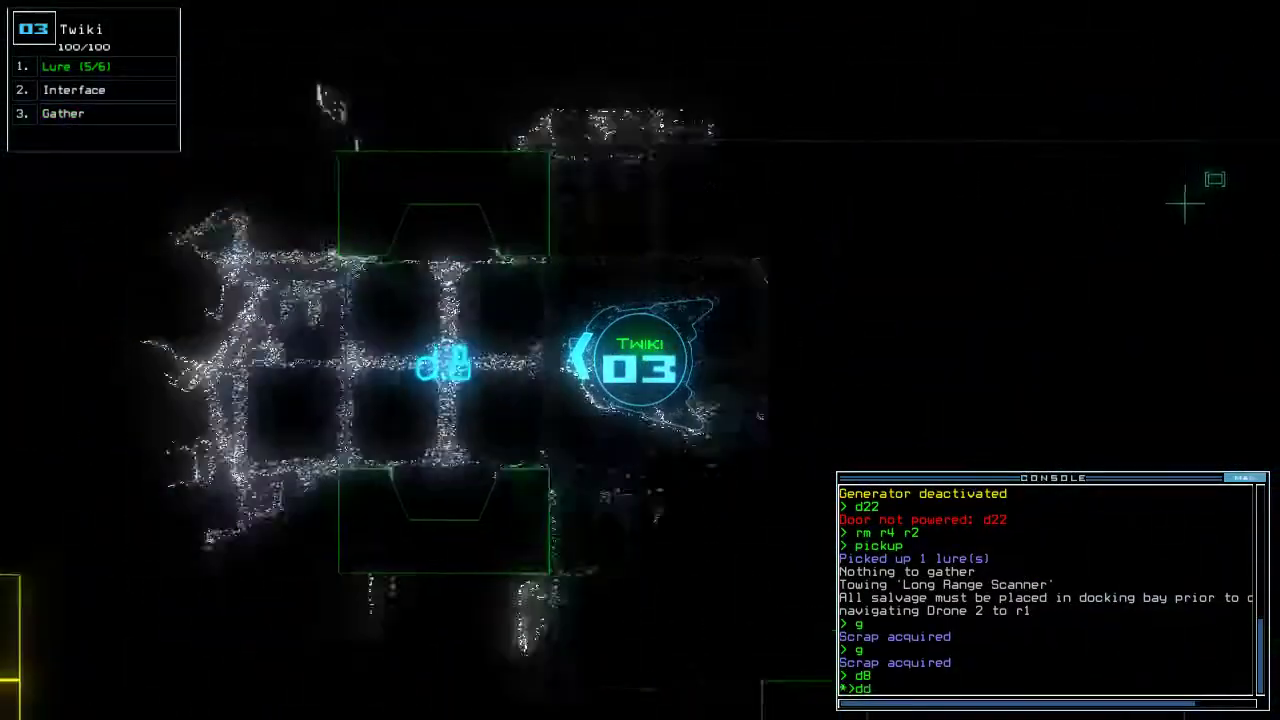
pyautogui.write('dd a2')
# Re-dock the boarding ship at airlock a2
pyautogui.press('Return')
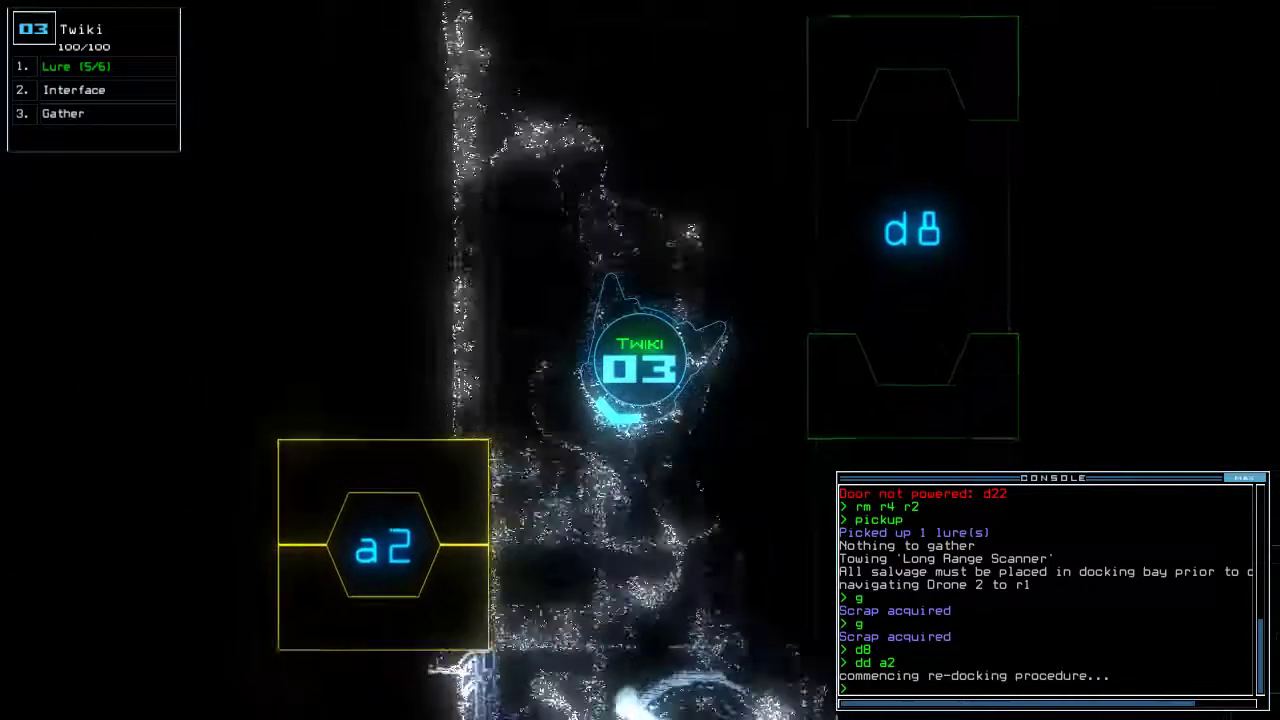
pyautogui.write('cccc')
pyautogui.press('Return')
pyautogui.press('space')
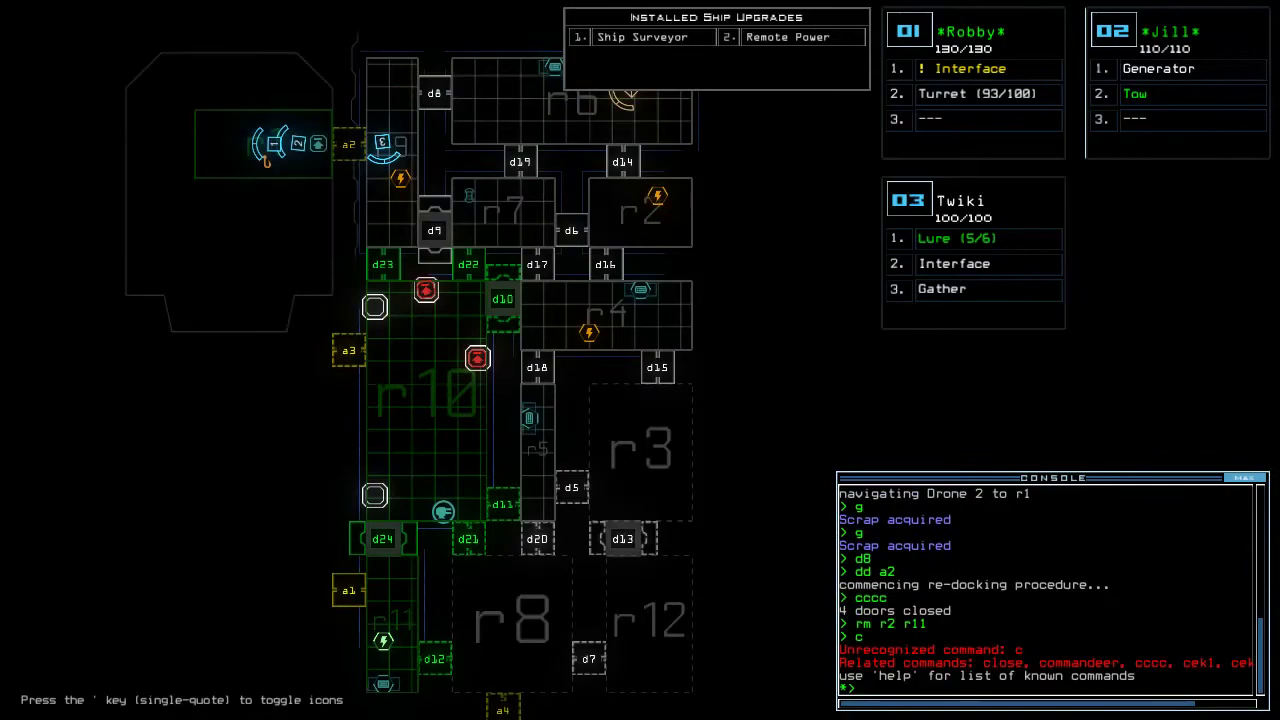
pyautogui.write('c')
pyautogui.press('Return')
# Open room r1's doors, close the two open doors, and dock at airlock a1
pyautogui.press('space')
pyautogui.write('a1')
pyautogui.press('Return')
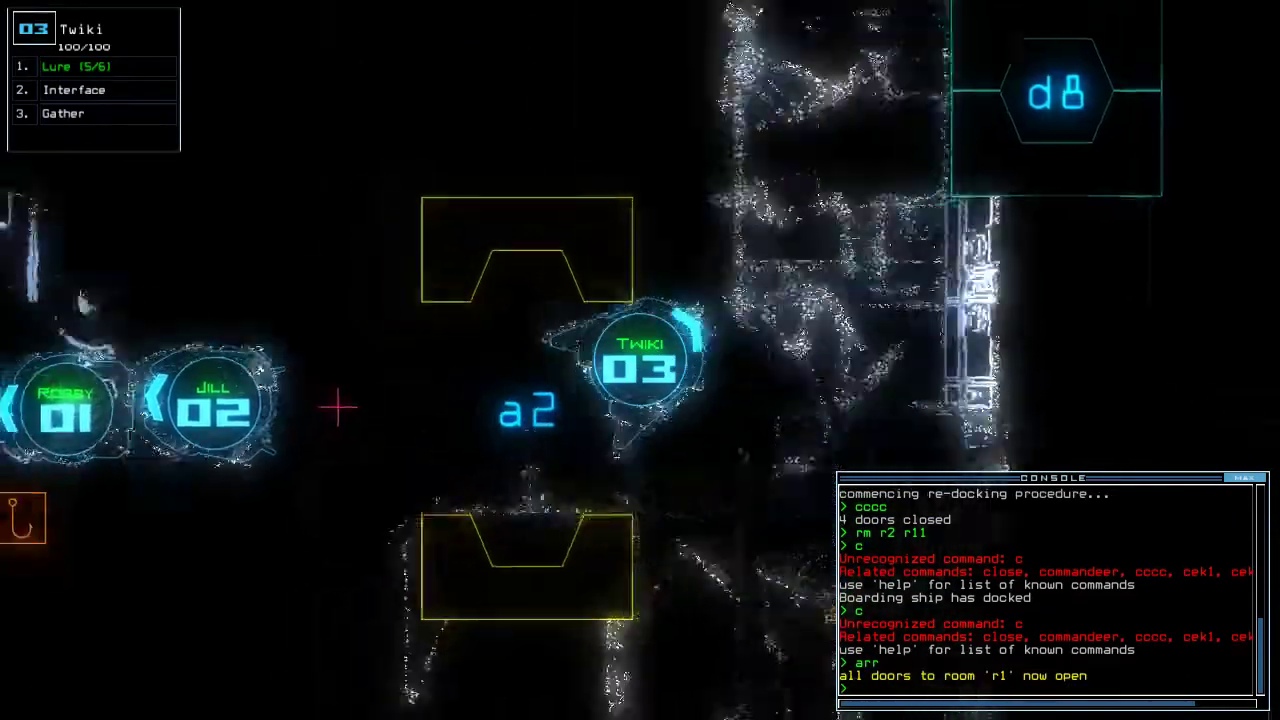
pyautogui.write('cccc')
pyautogui.press('Return')
pyautogui.write('dd a1')
pyautogui.press('Return')
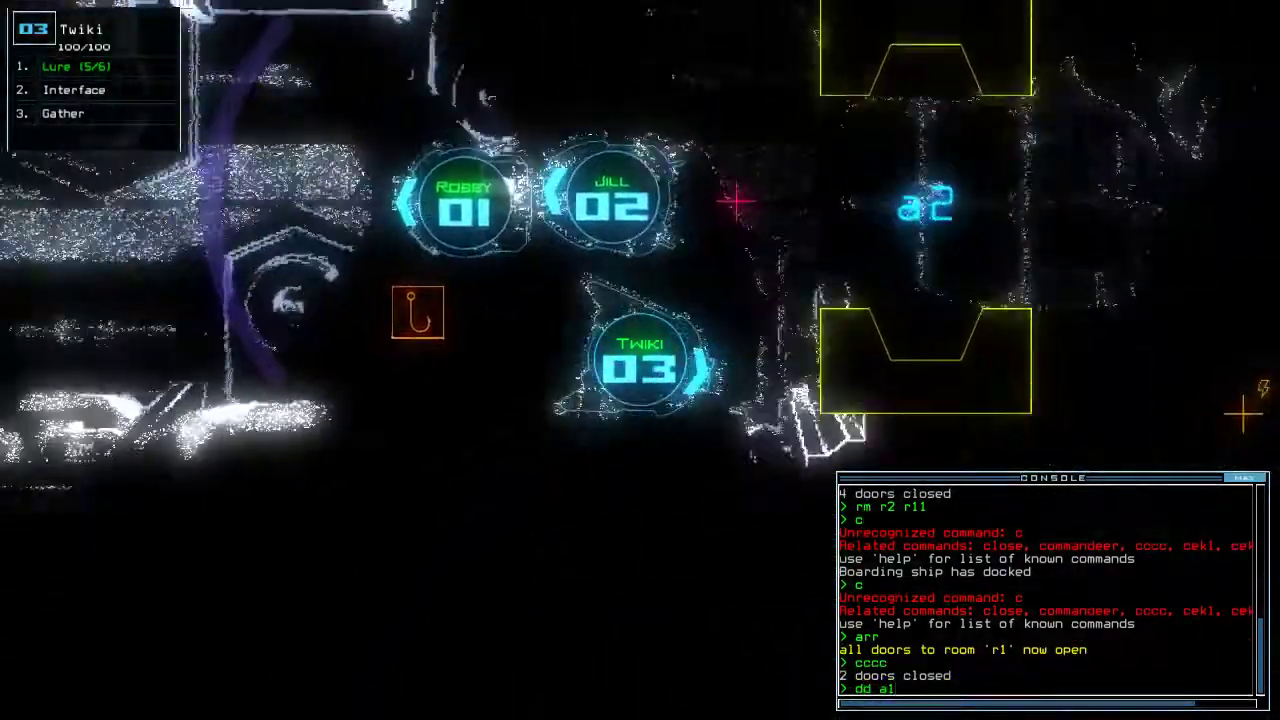
pyautogui.press('space')
pyautogui.write('pi')
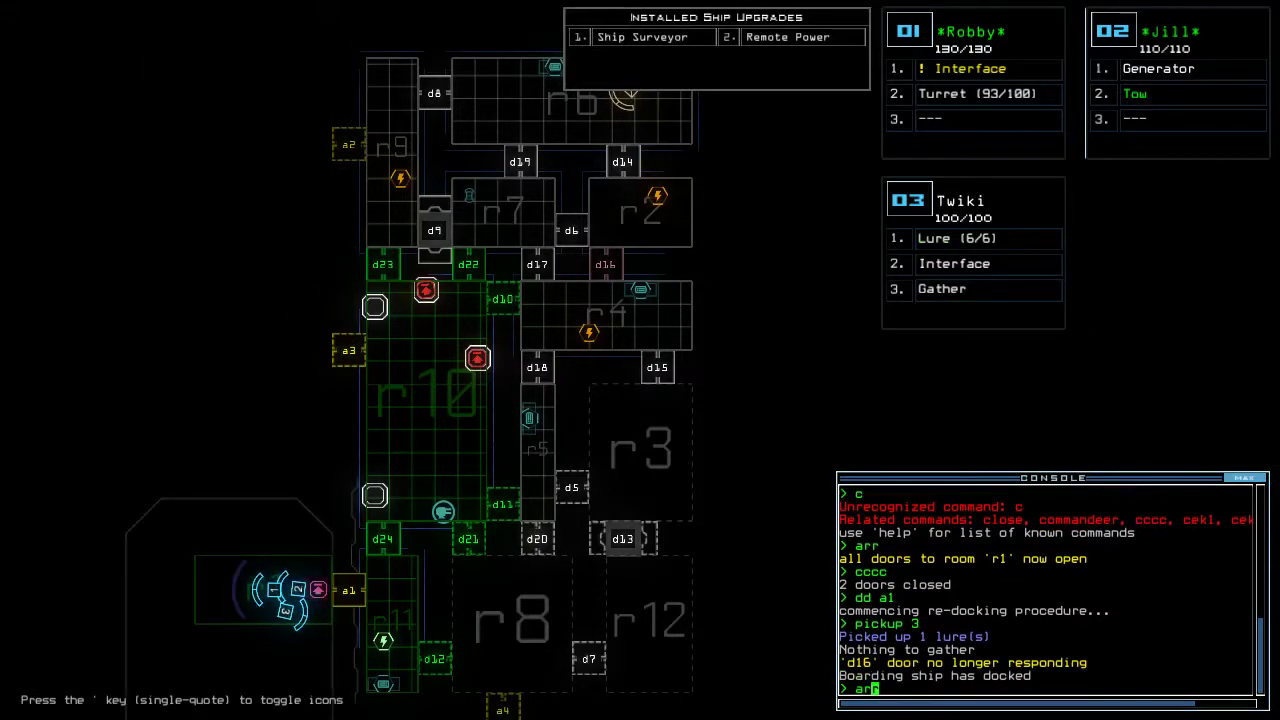
pyautogui.write('r')
# Open room r1's doors and have Jill stop towing
pyautogui.press('Return')
pyautogui.press('space')
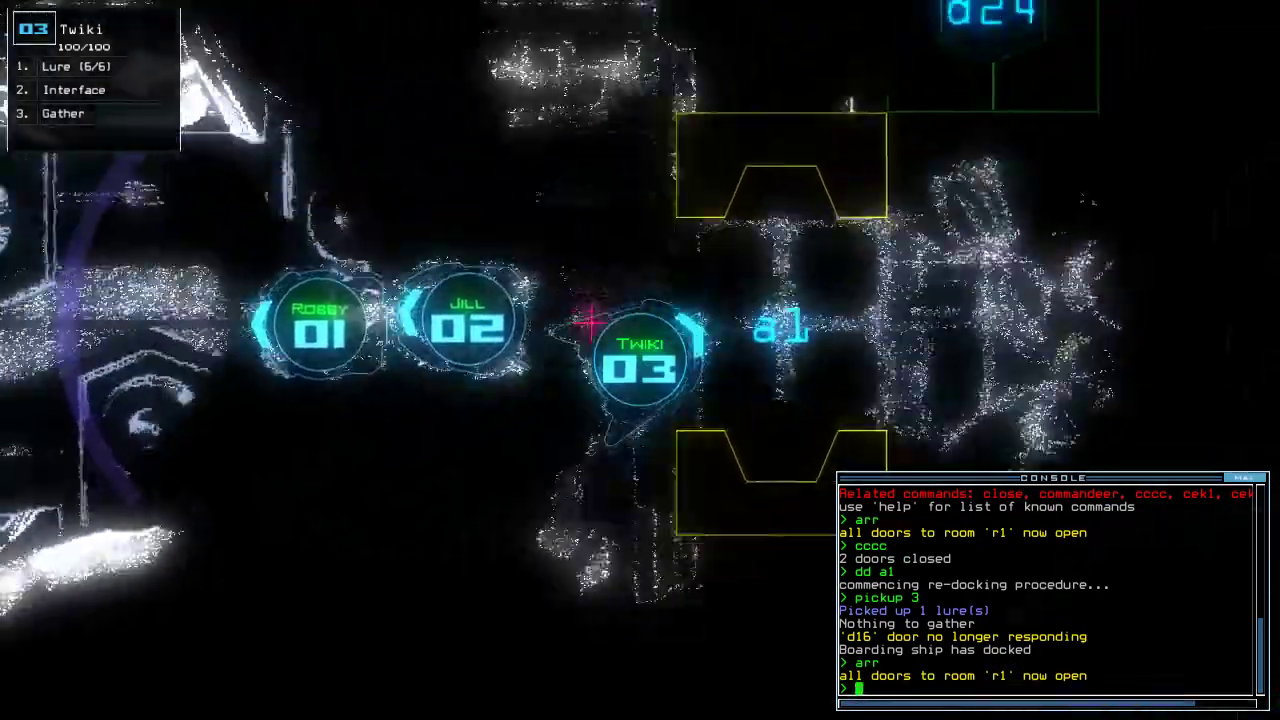
pyautogui.write('d24')
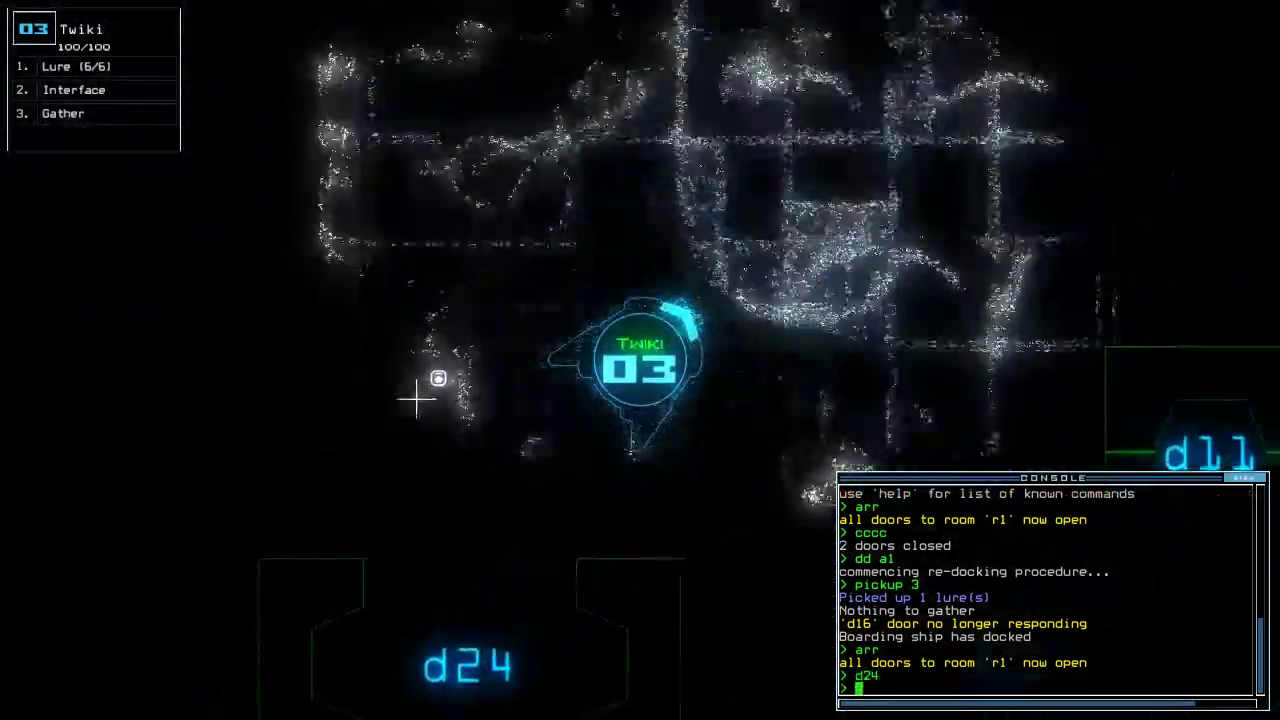
pyautogui.press('2')
pyautogui.write('t')
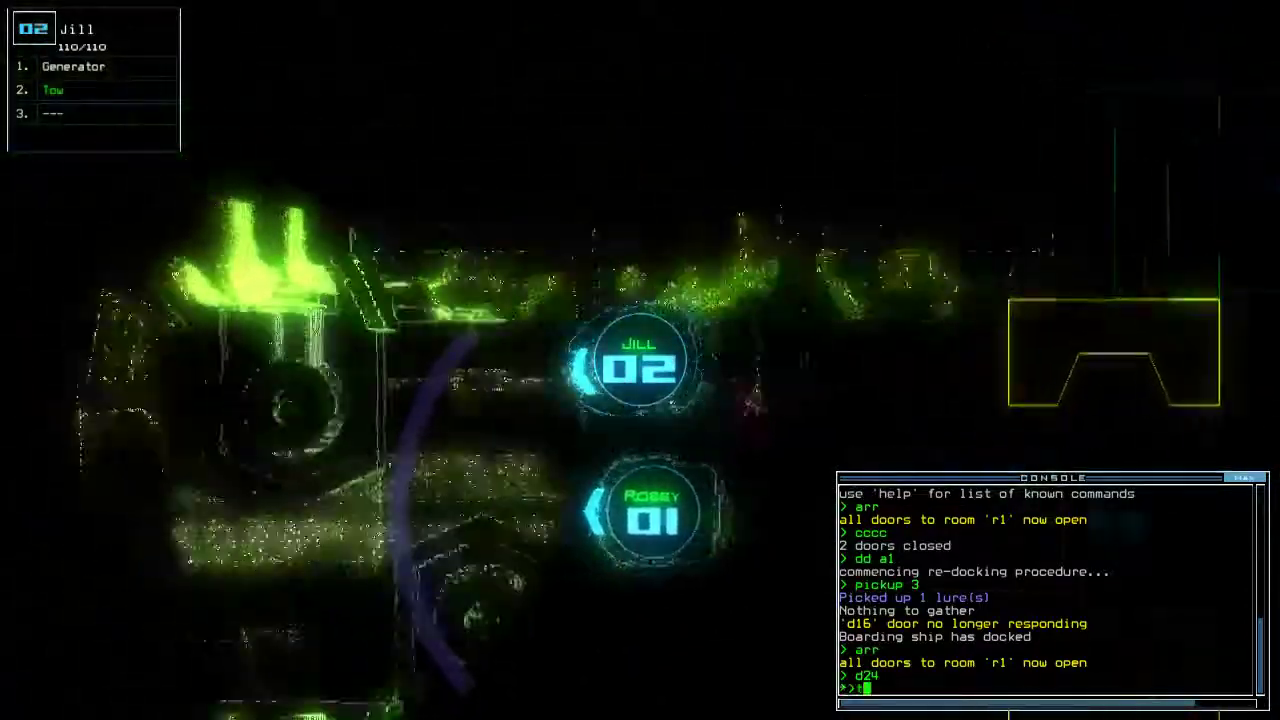
pyautogui.write('ow')
pyautogui.press('Return')
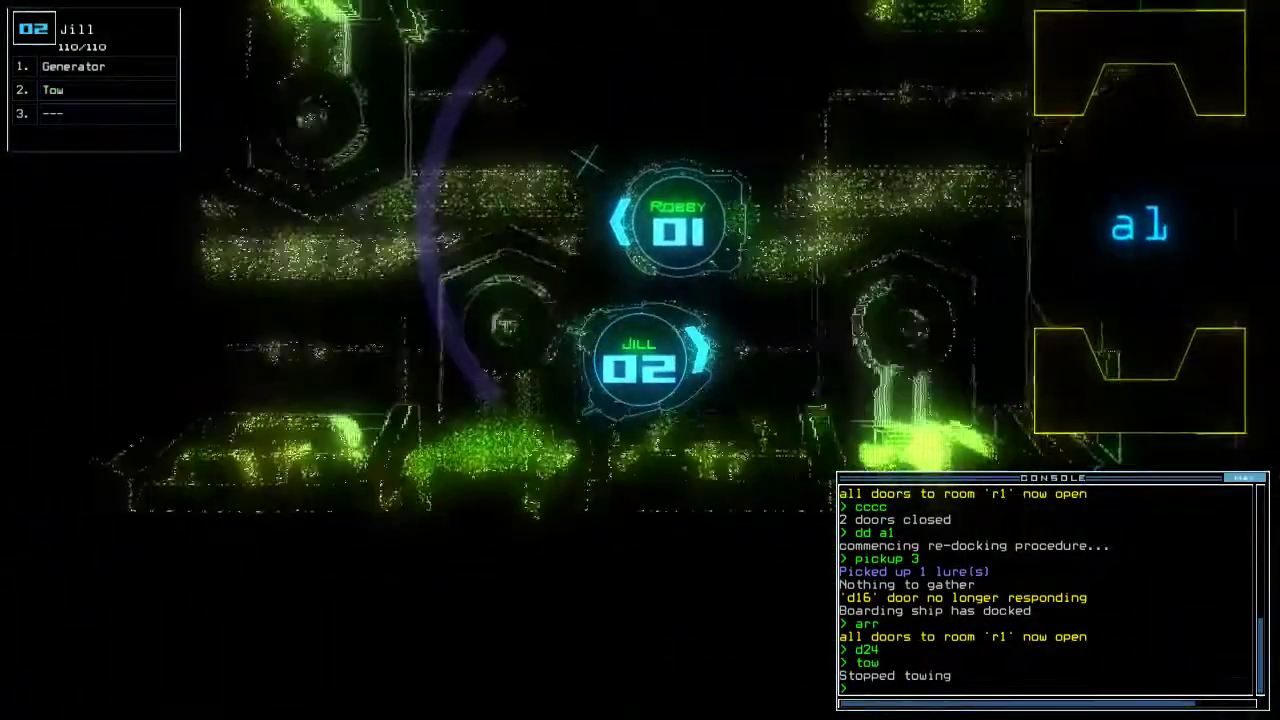
# Bring Twiki through door d11 and close the doors behind it
pyautogui.press('3')
pyautogui.press('space')
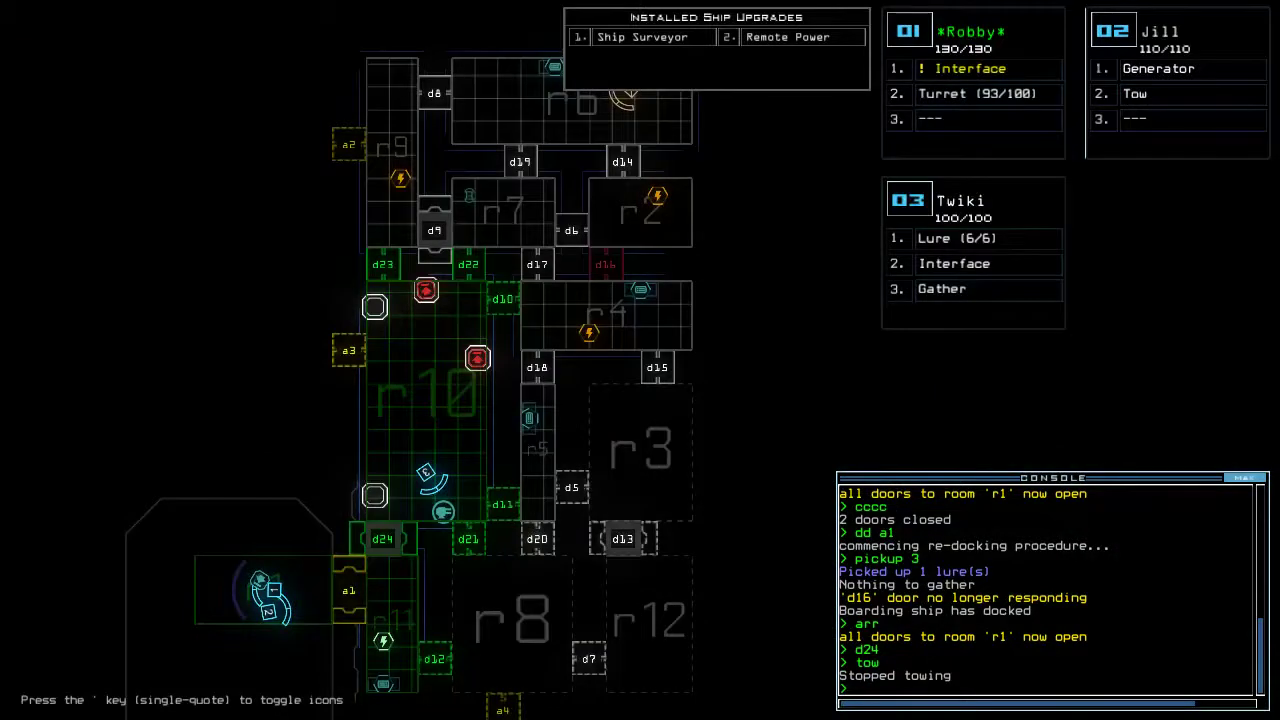
pyautogui.press('space')
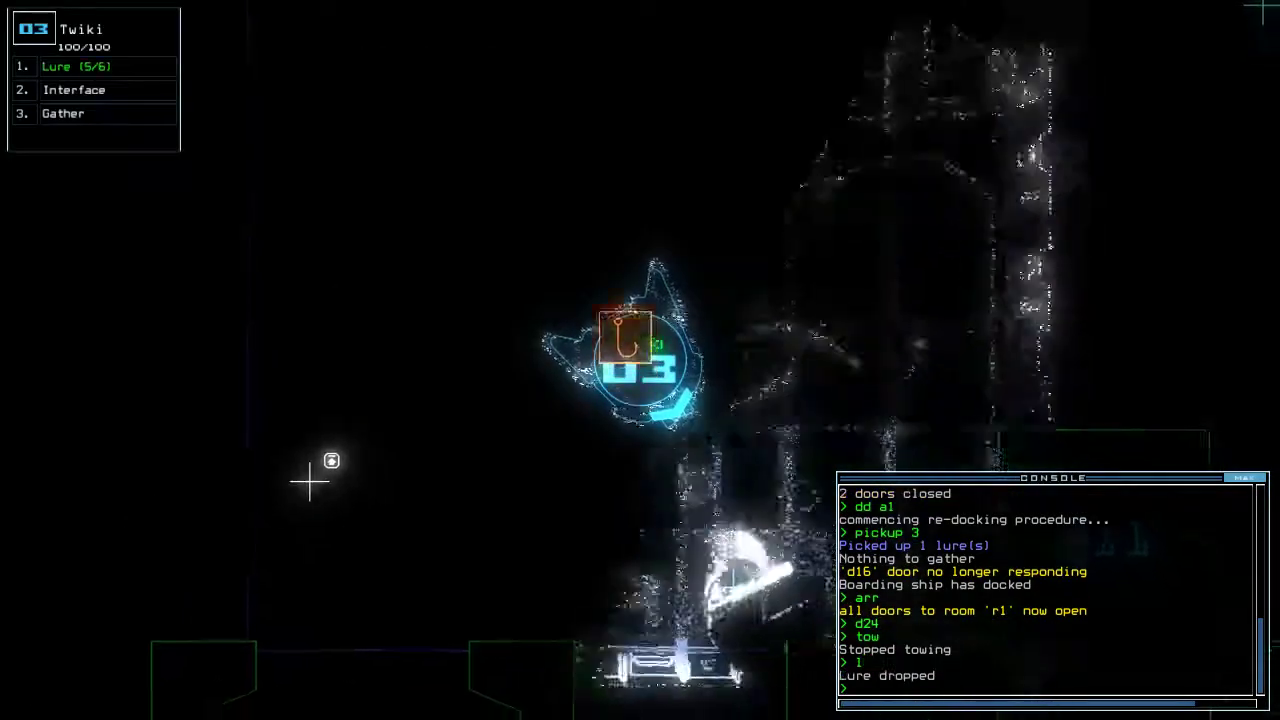
pyautogui.write('d11')
pyautogui.press('Return')
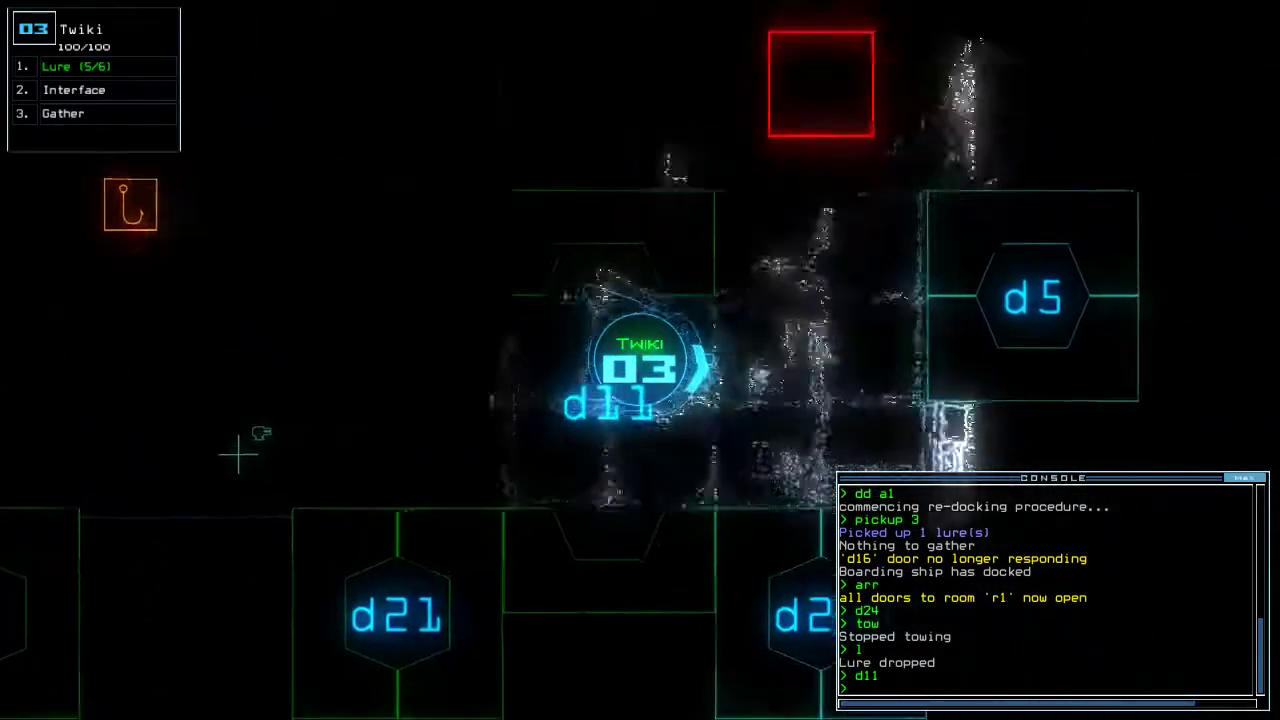
pyautogui.write('cccc')
pyautogui.press('Return')
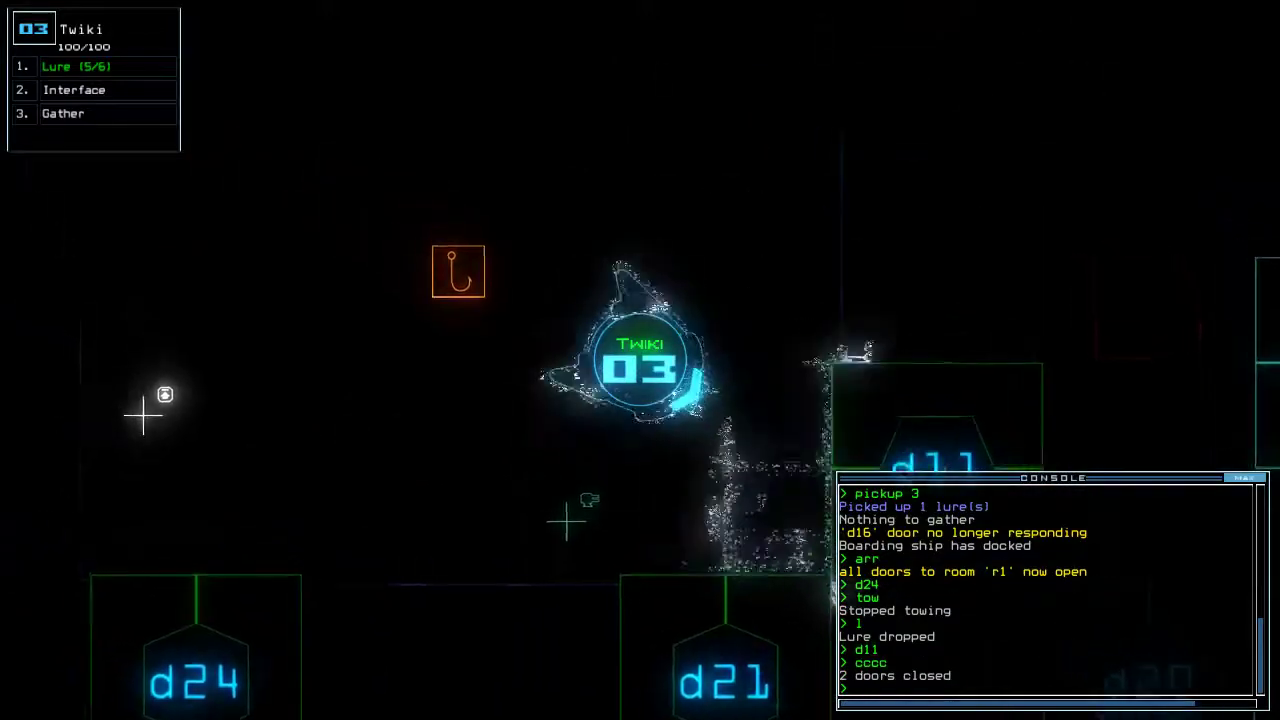
pyautogui.write('d2')
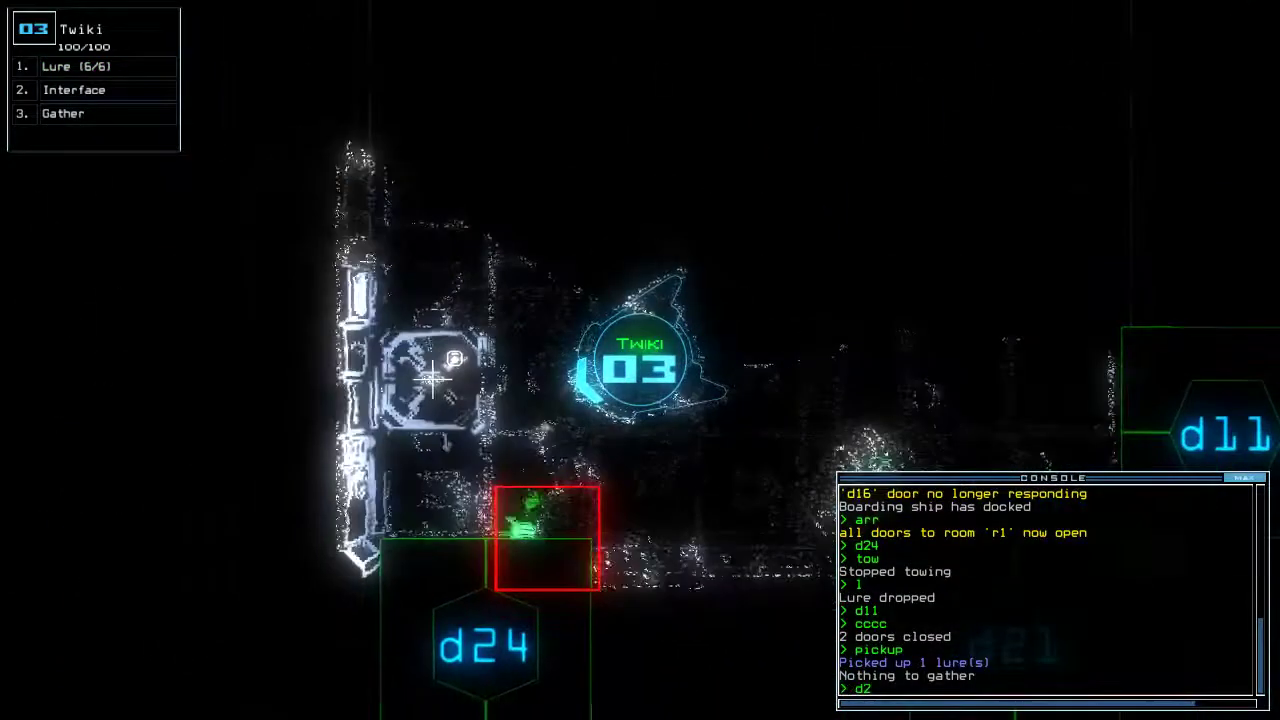
# Take Twiki through door d21 and close the door behind it
pyautogui.press('space')
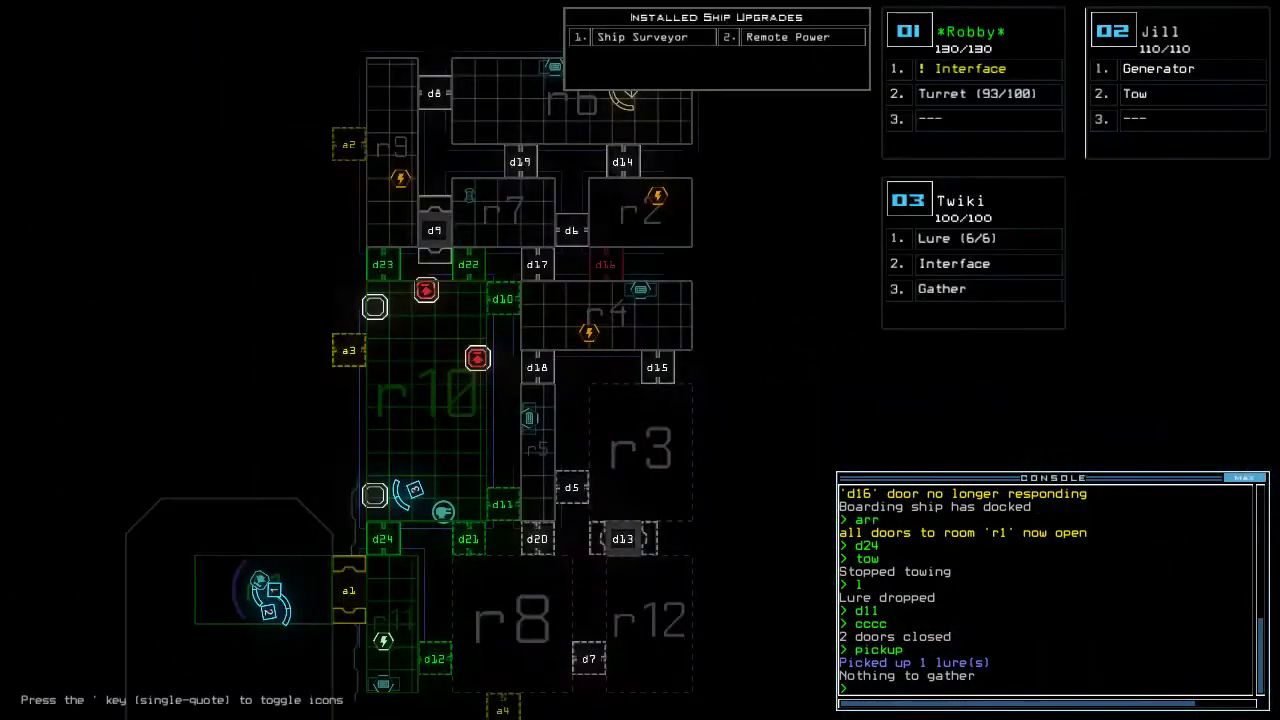
pyautogui.press('3')
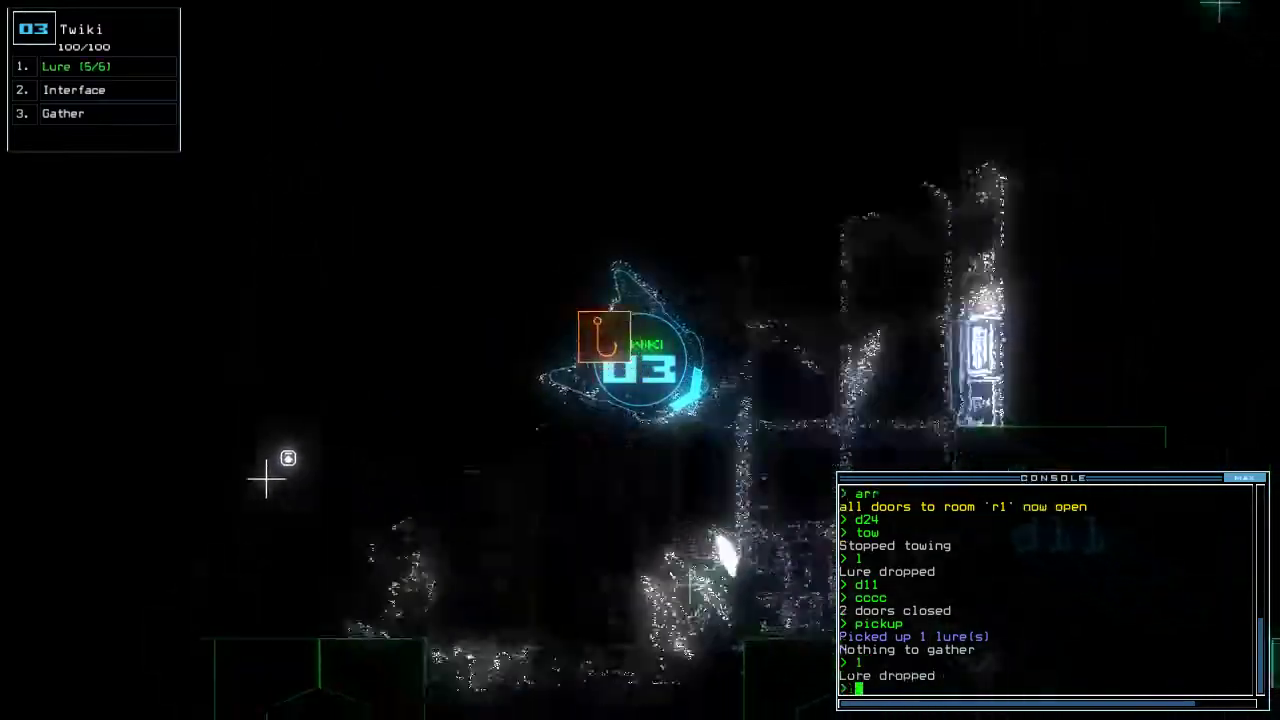
pyautogui.write('d21')
pyautogui.press('Return')
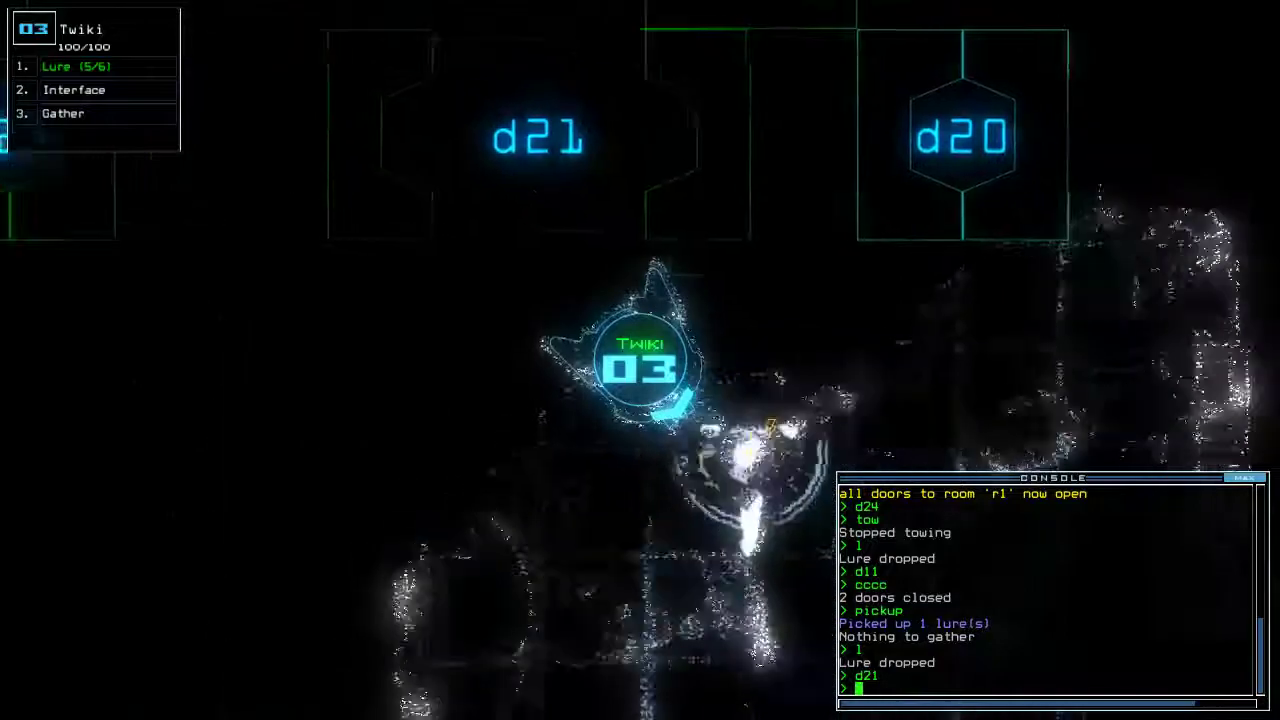
pyautogui.write('pi')
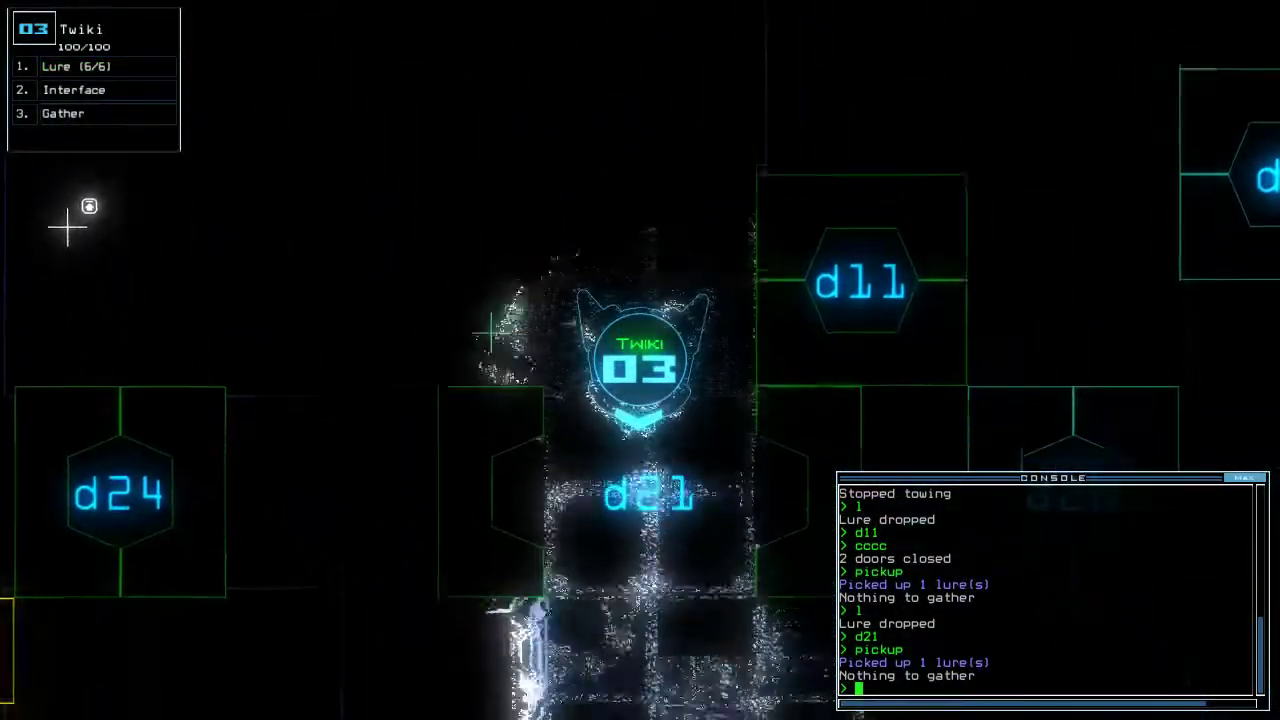
pyautogui.write('cccc')
pyautogui.press('Return')
pyautogui.scroll(-3, 792, 438)
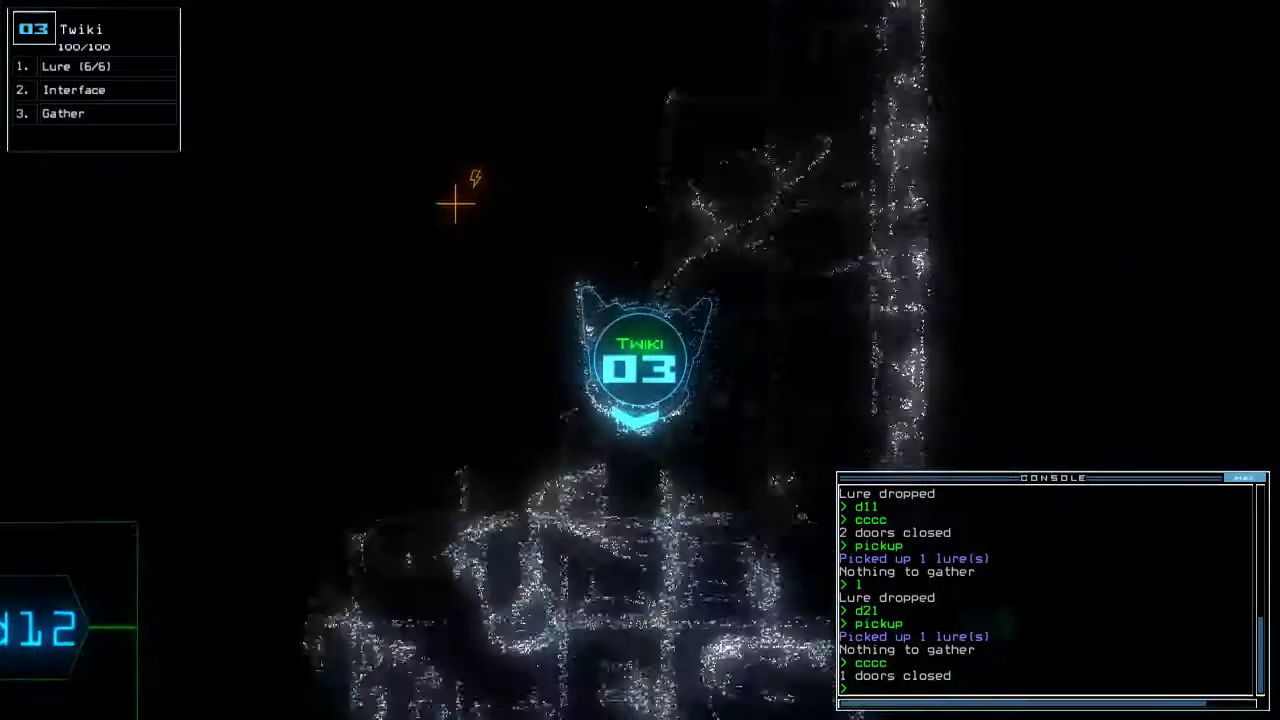
pyautogui.press('space')
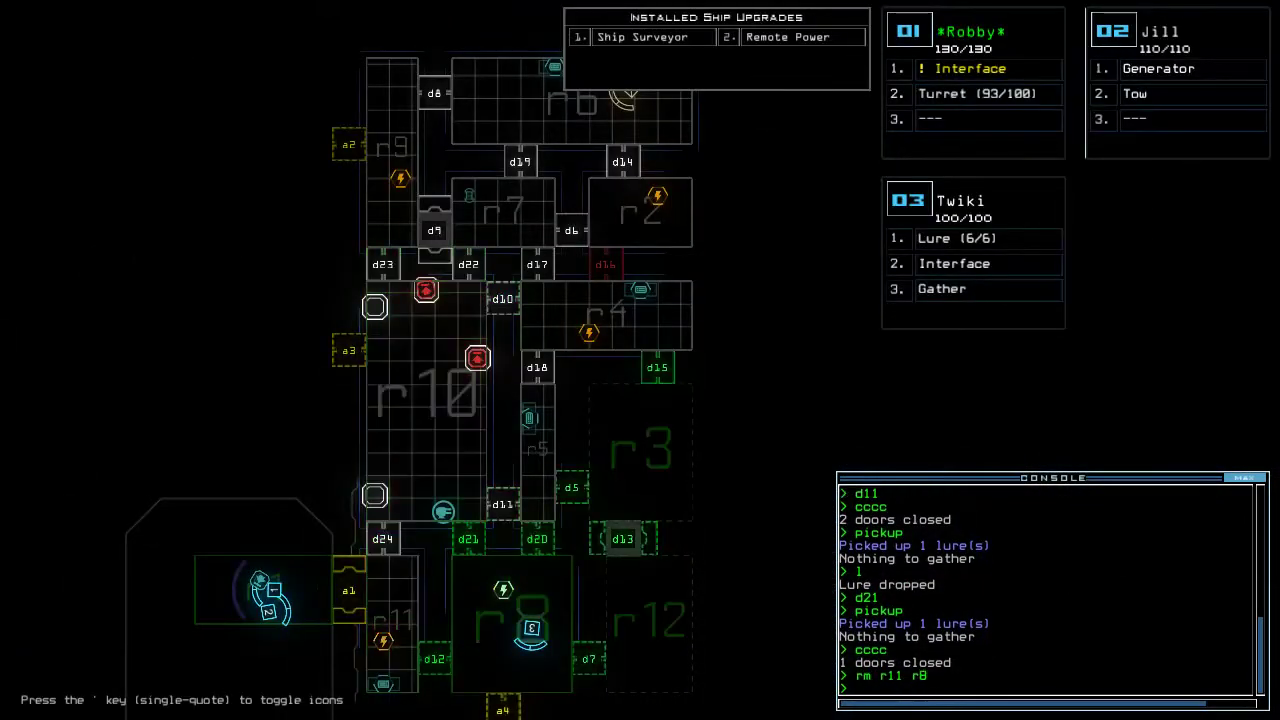
# Have Twiki open door d7 onto the slime-infested rooms
pyautogui.press('space')
pyautogui.write('d')
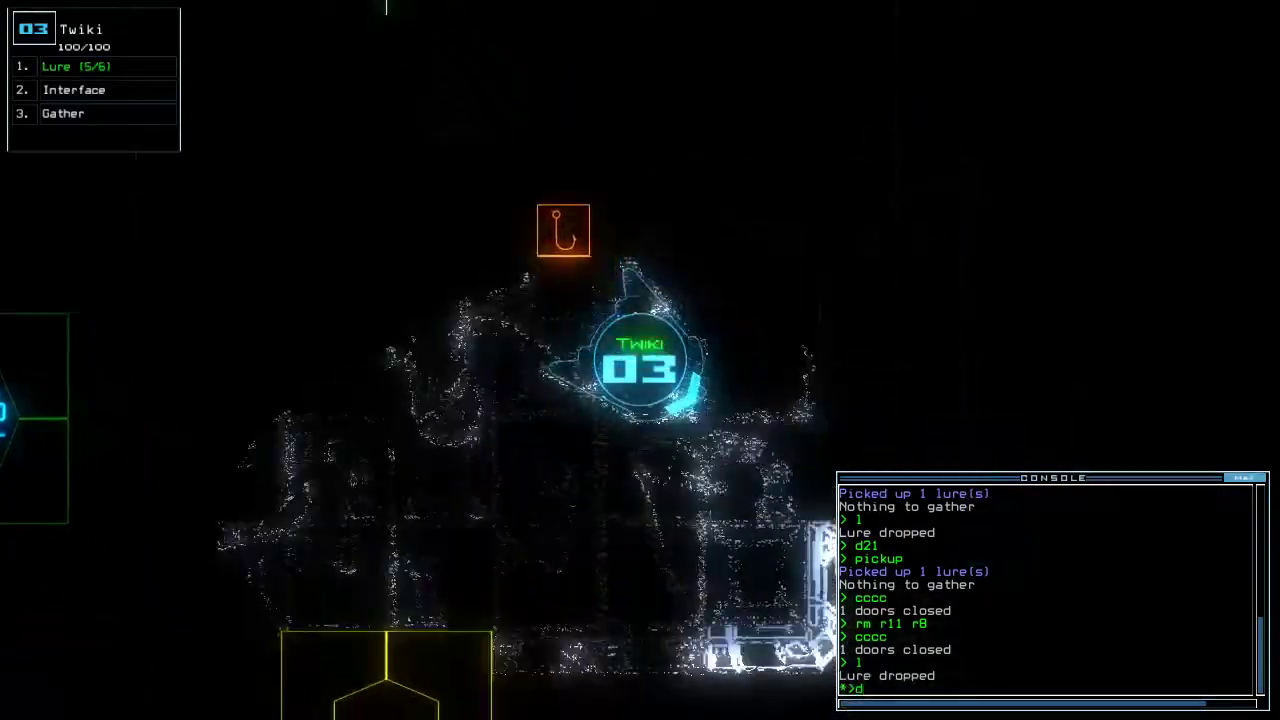
pyautogui.write('7')
pyautogui.press('Return')
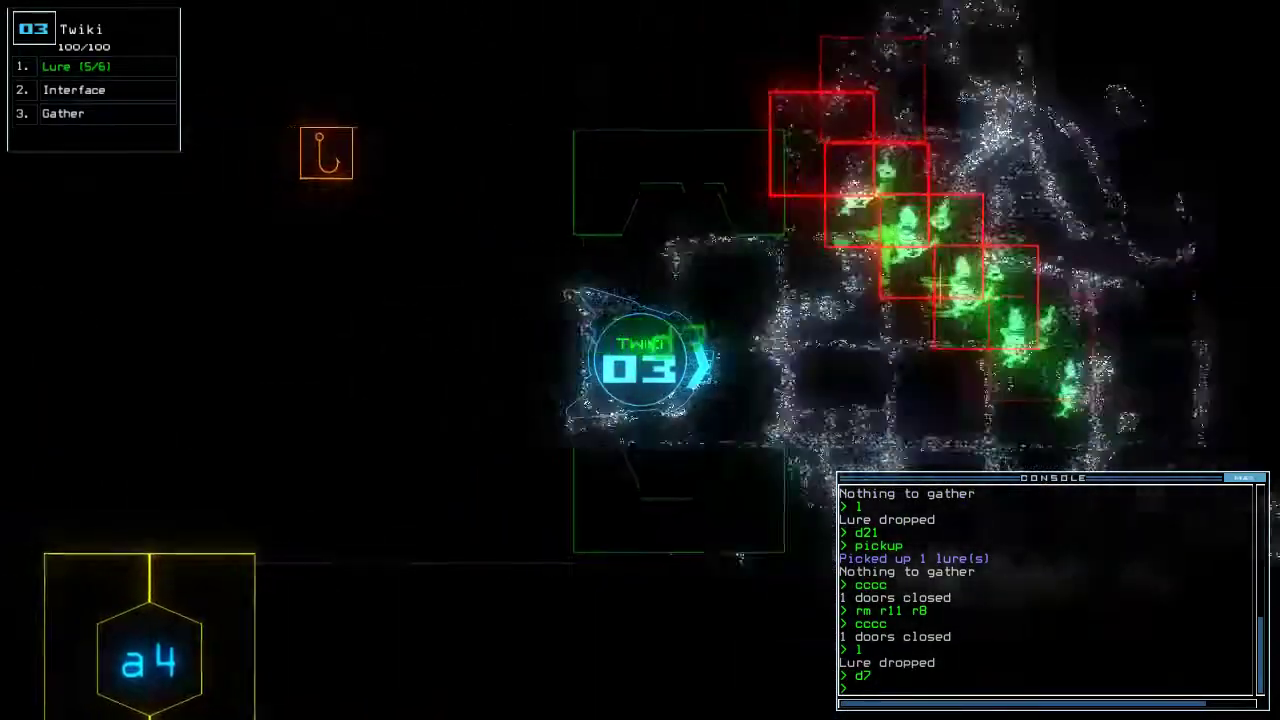
pyautogui.press('space')
pyautogui.press('space')
pyautogui.press('space')
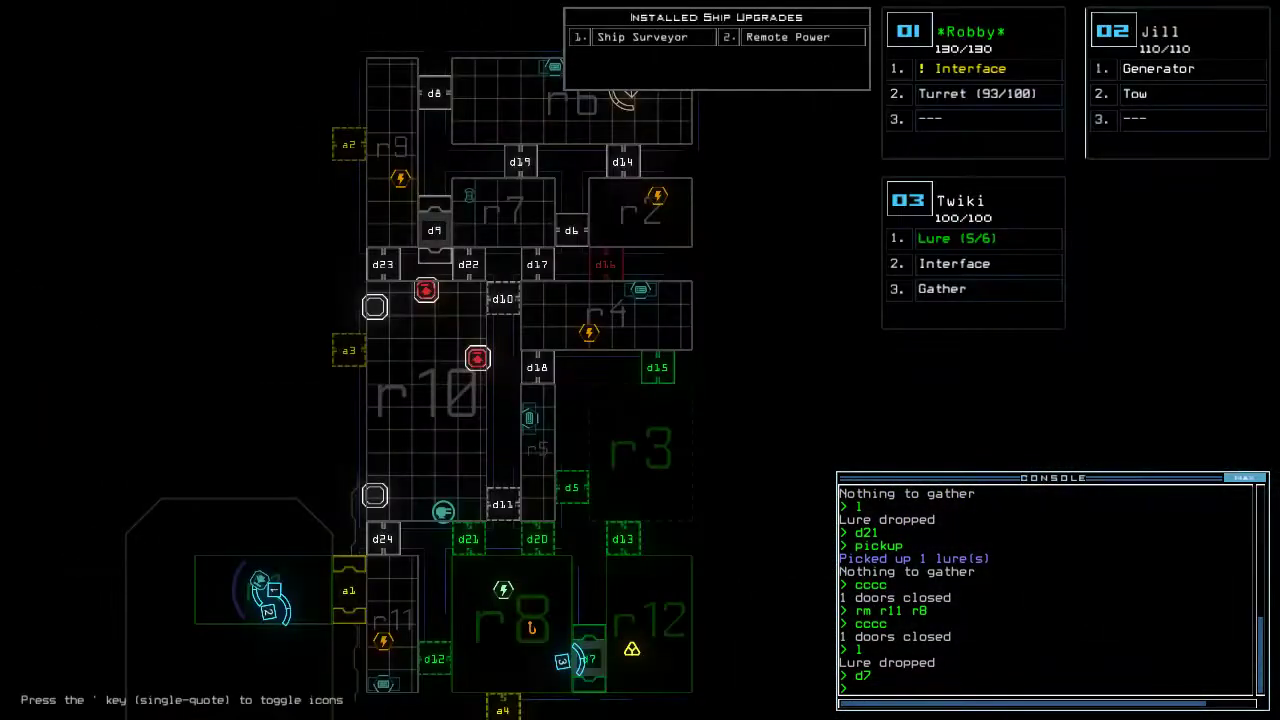
# Send Robby to door d12 to fight slimes with its turret
pyautogui.press('1')
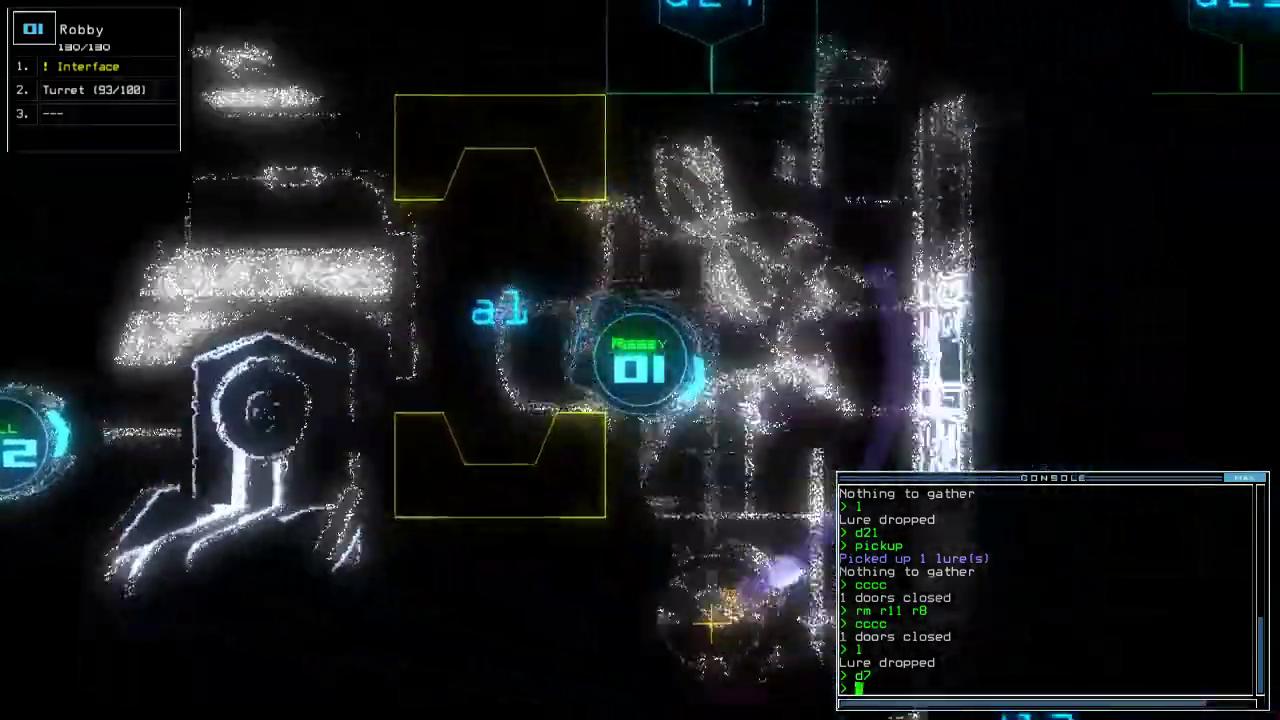
pyautogui.write('d12')
pyautogui.press('Return')
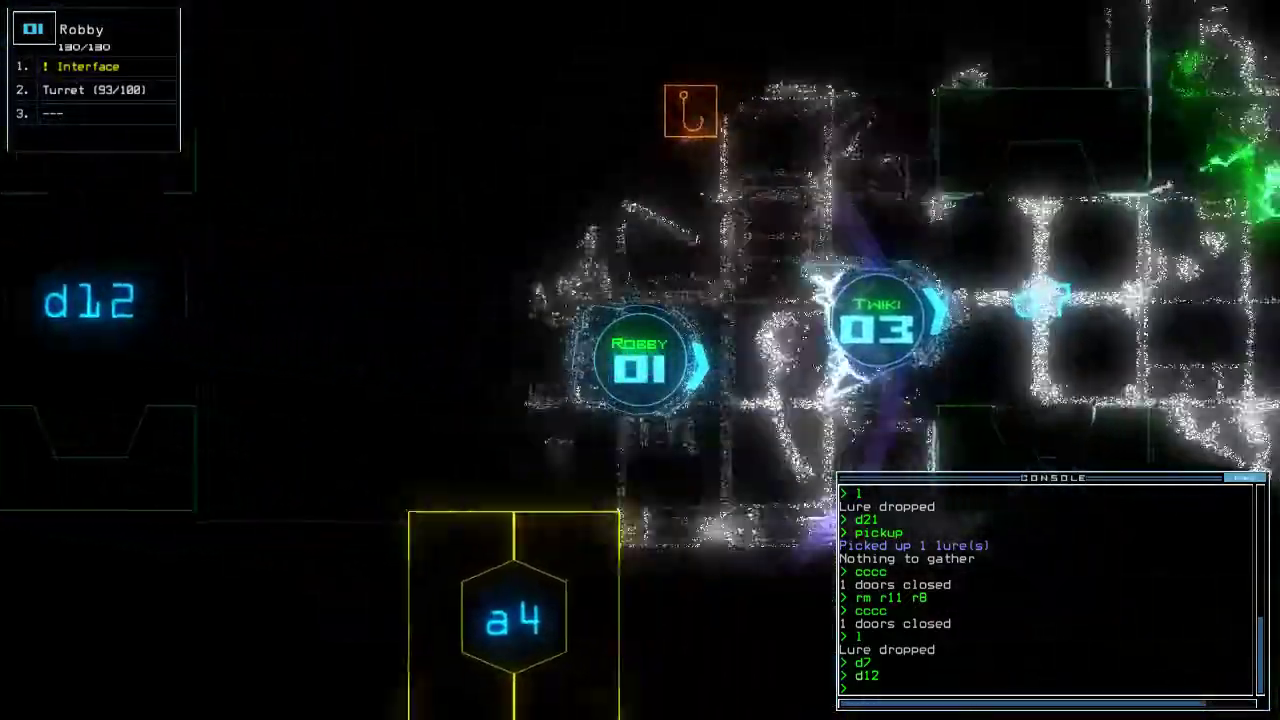
pyautogui.press('3')
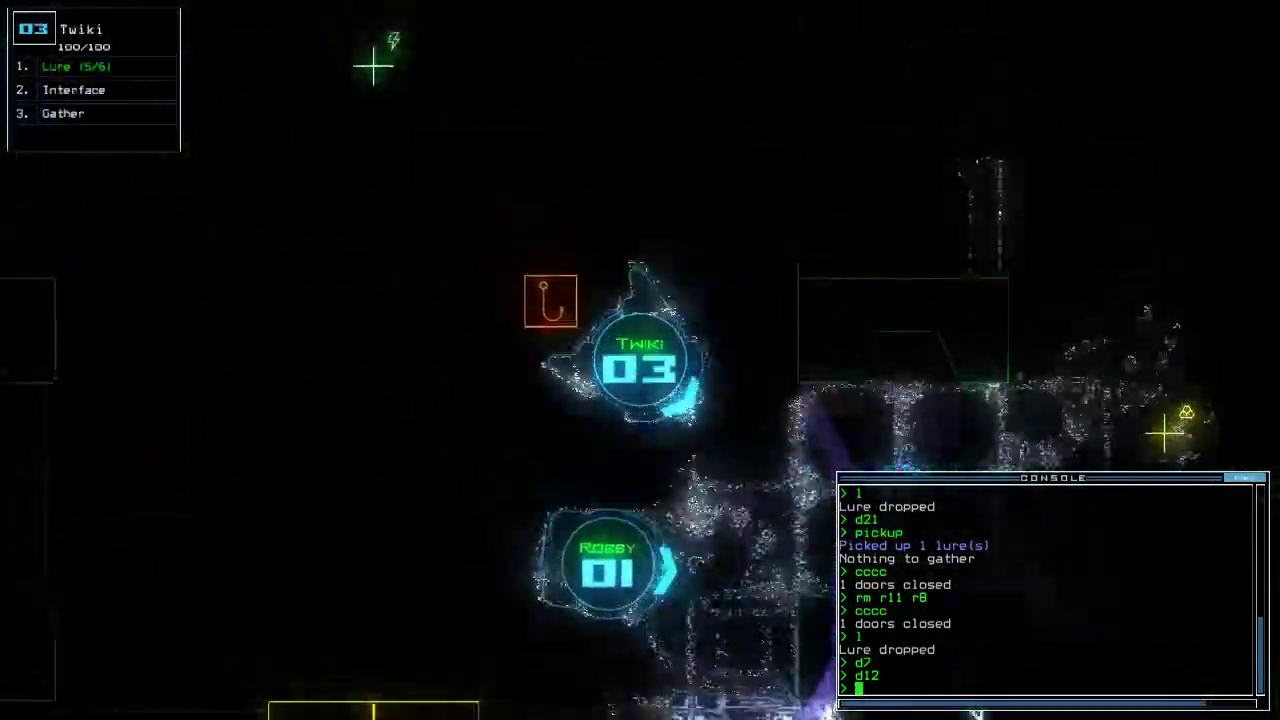
pyautogui.press('1')
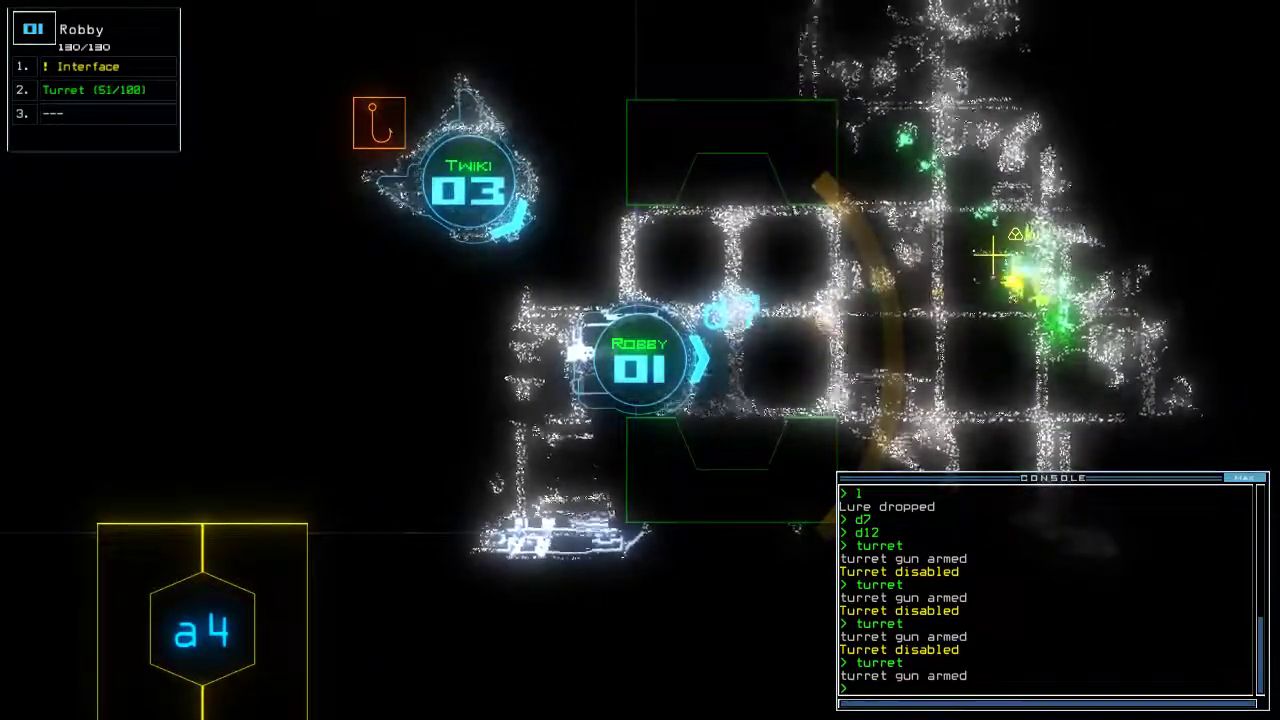
# Gather the scrap near Twiki and briefly check on Robby
pyautogui.press('3')
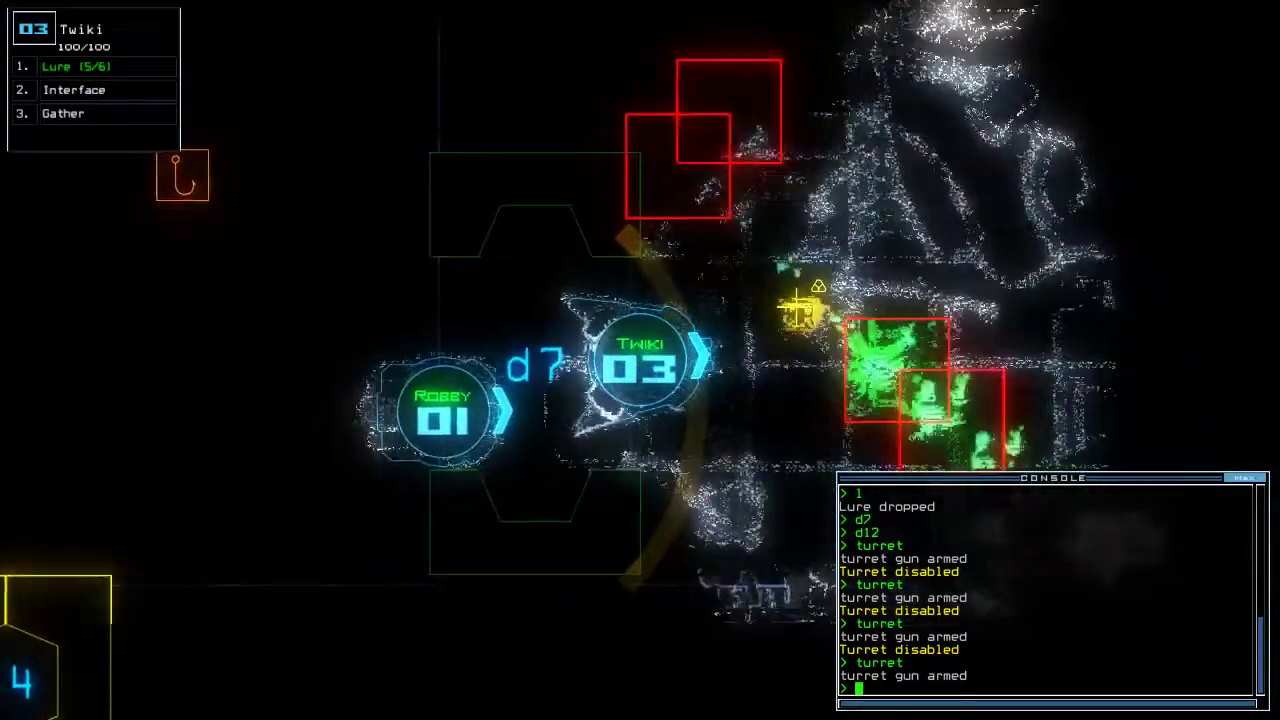
pyautogui.write('g')
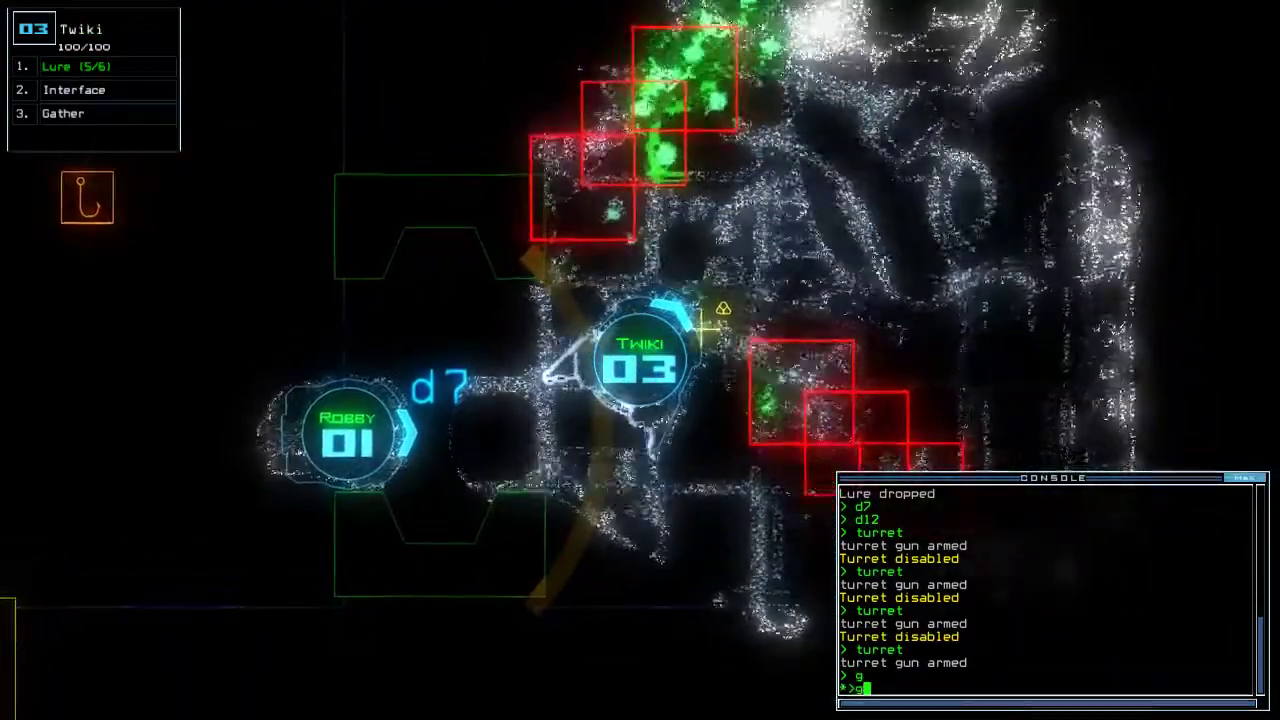
pyautogui.press('Return')
pyautogui.press('space')
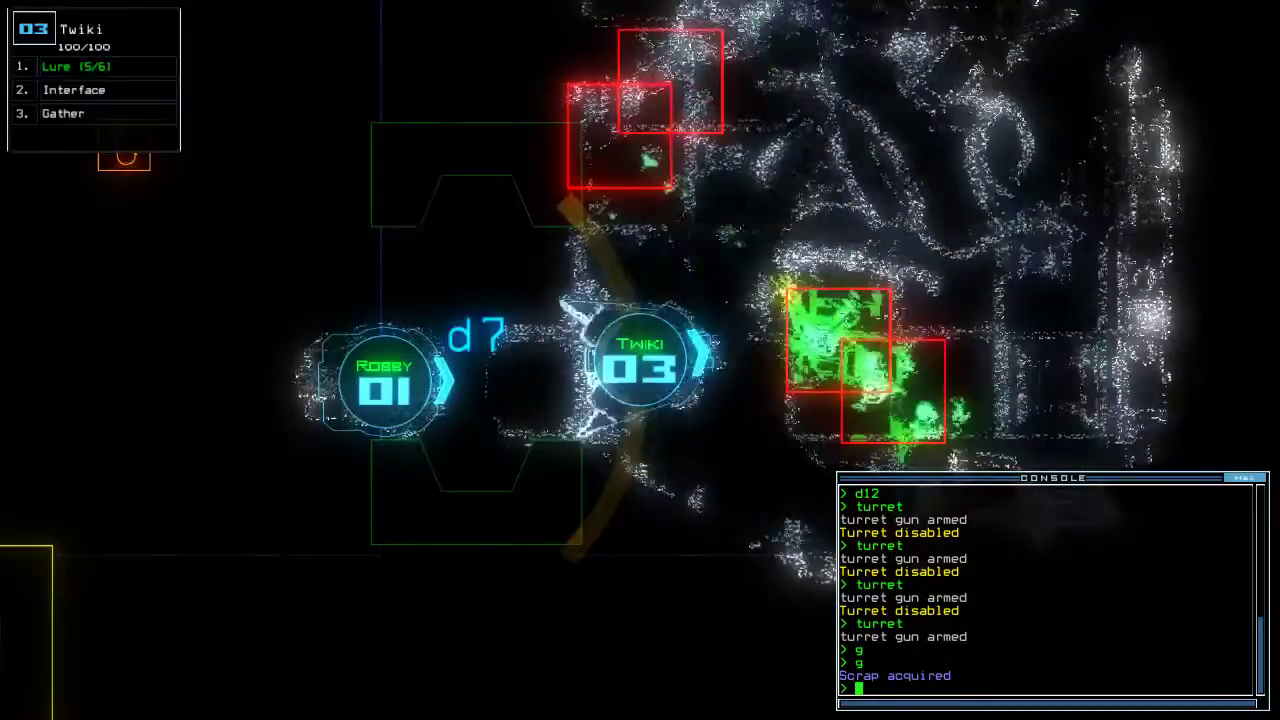
pyautogui.press('Down')
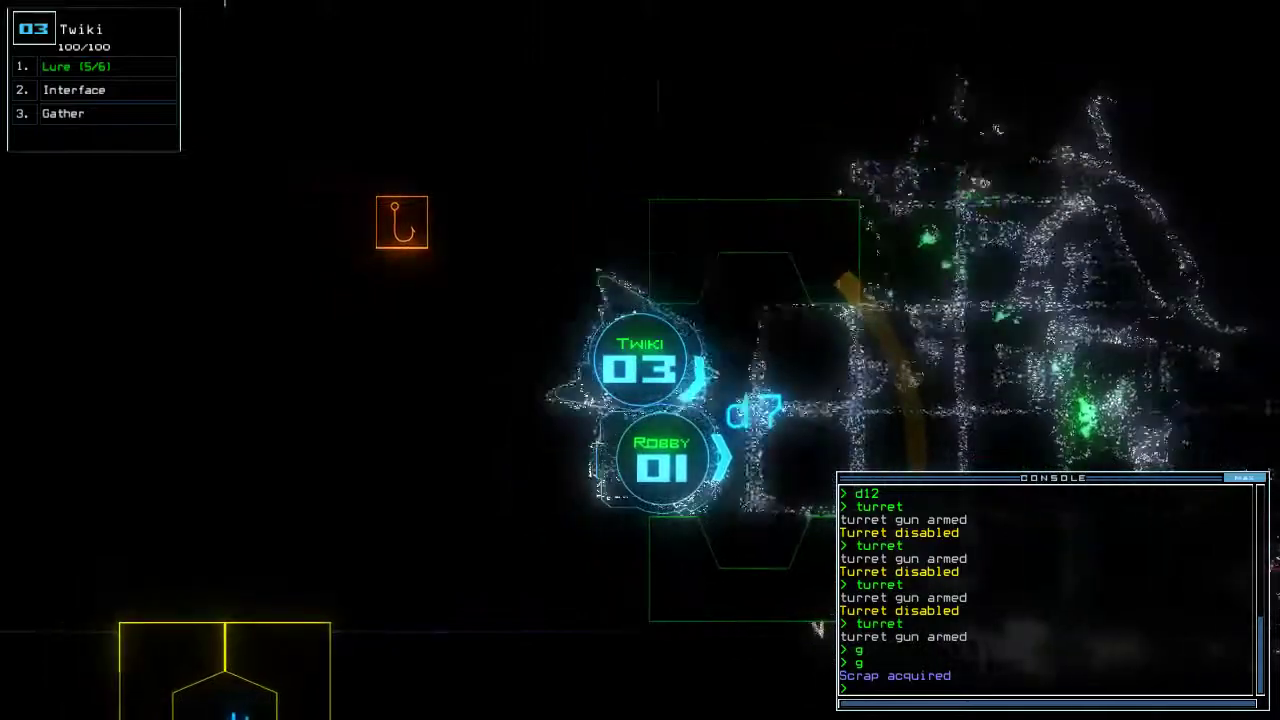
pyautogui.press('1')
pyautogui.write('3')
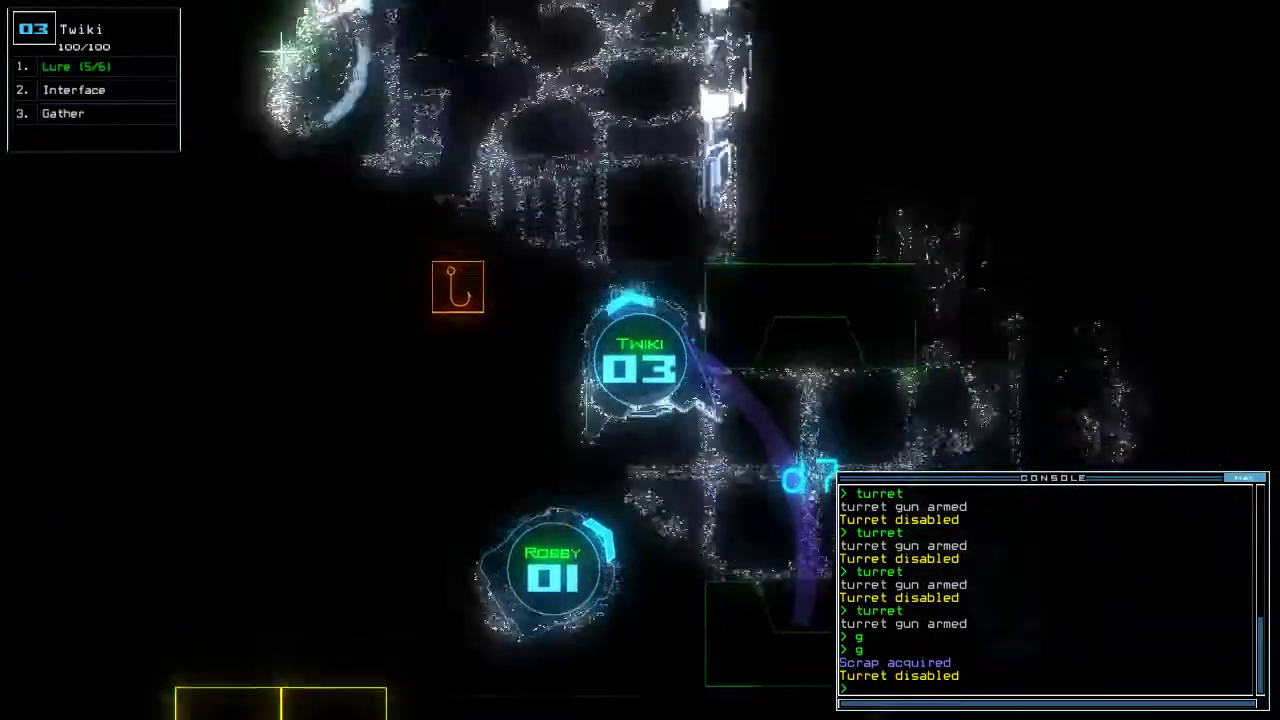
pyautogui.write('i')
# List room r8's items, pick up the lure for 6/6, and route drones to r1
pyautogui.press('Return')
pyautogui.press('space')
pyautogui.press('space')
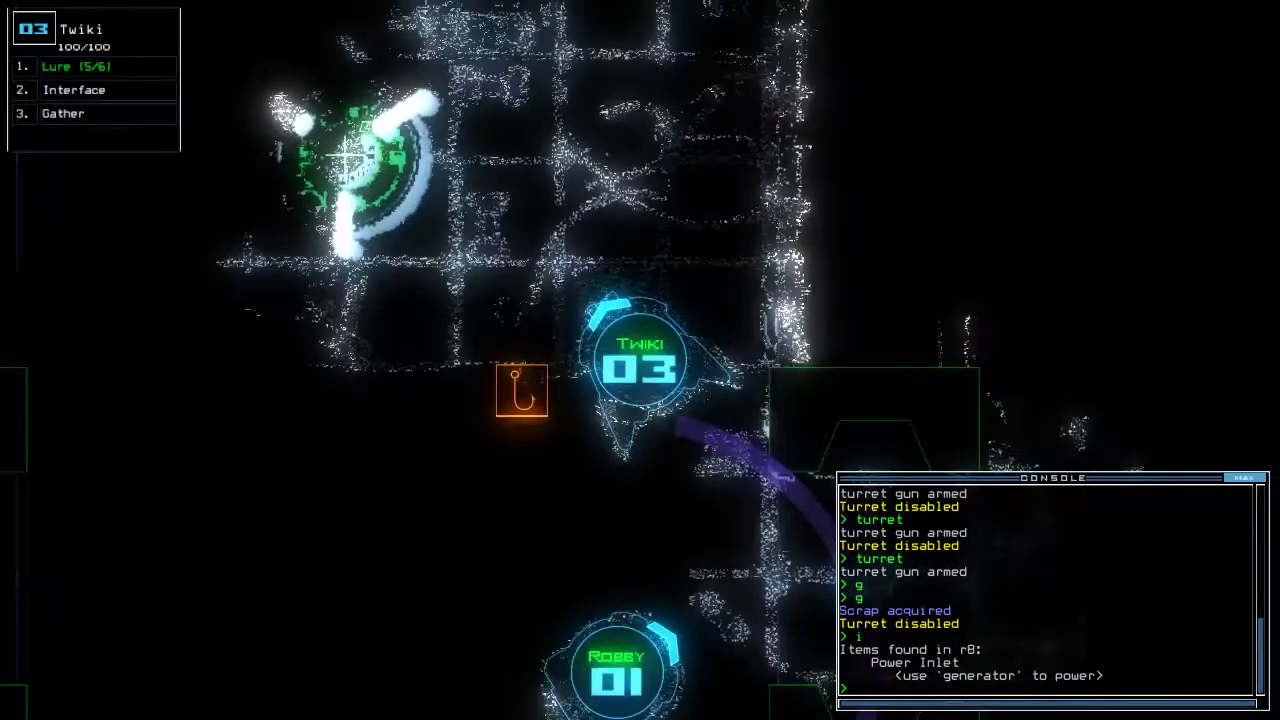
pyautogui.write('ckup')
pyautogui.press('Return')
pyautogui.press('space')
pyautogui.press('space')
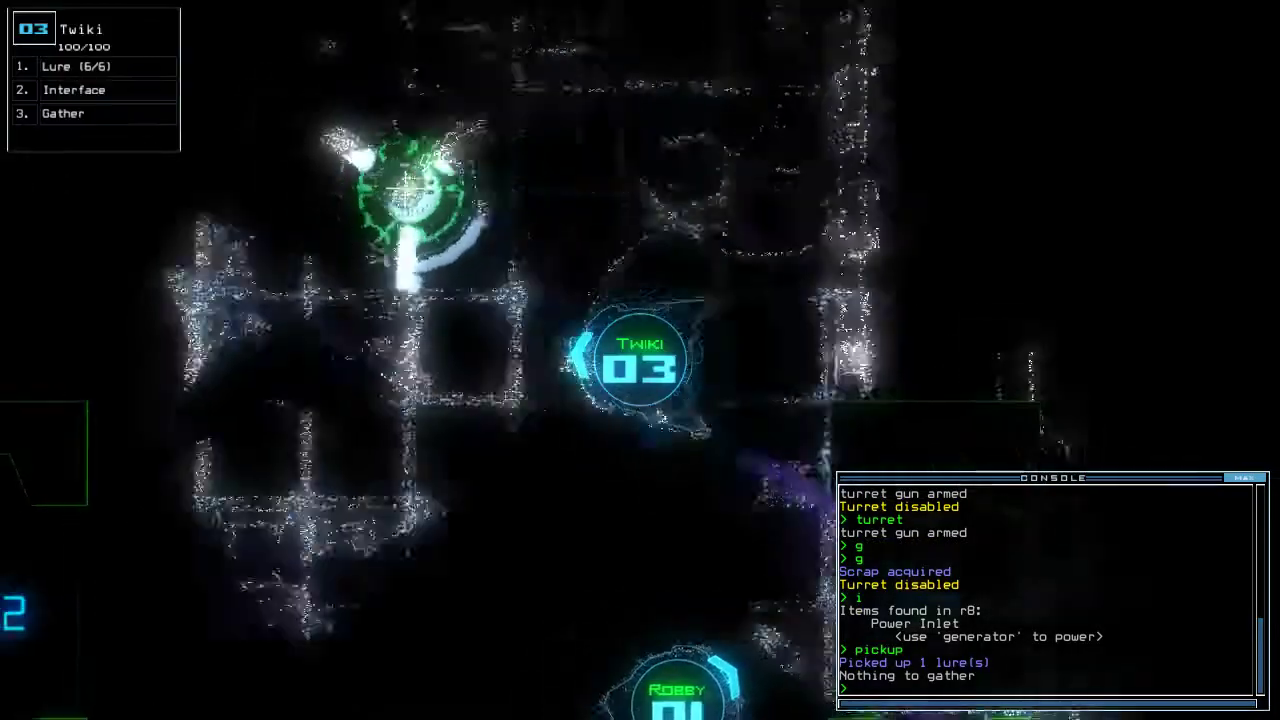
pyautogui.write('end')
pyautogui.press('Return')
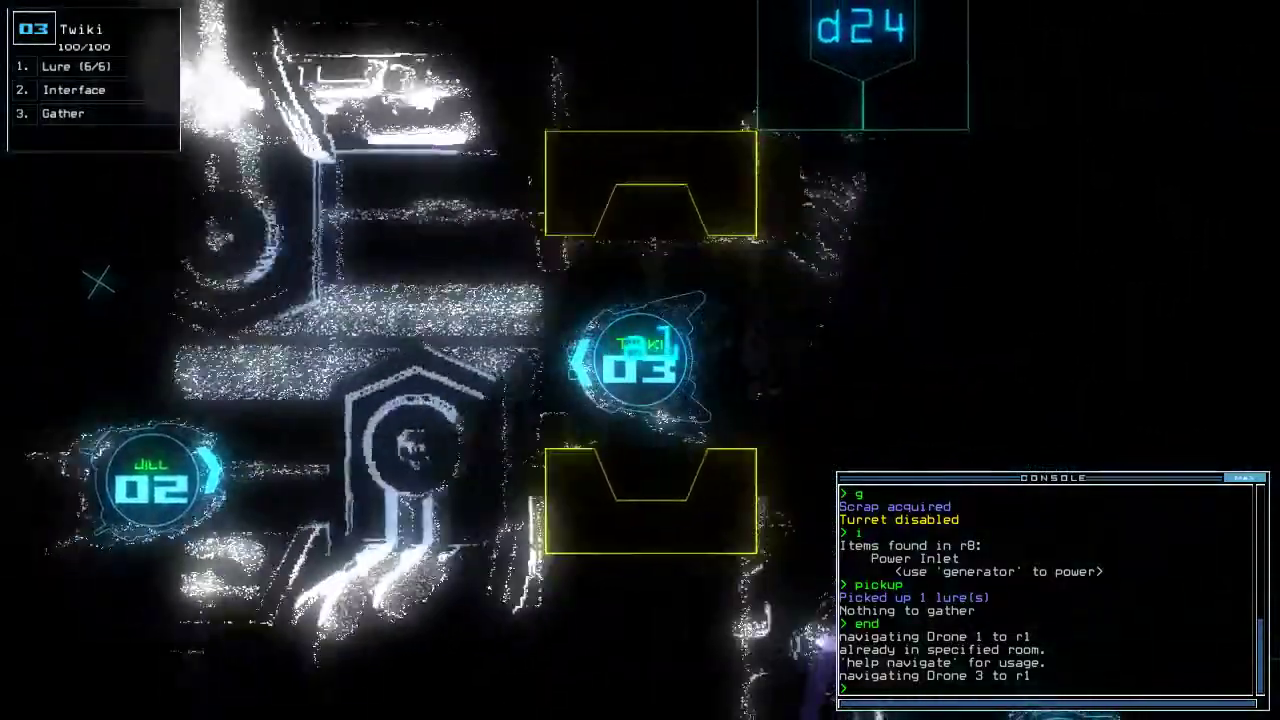
# Check the schematic and start re-docking the boarding ship at airlock a2
pyautogui.press('space')
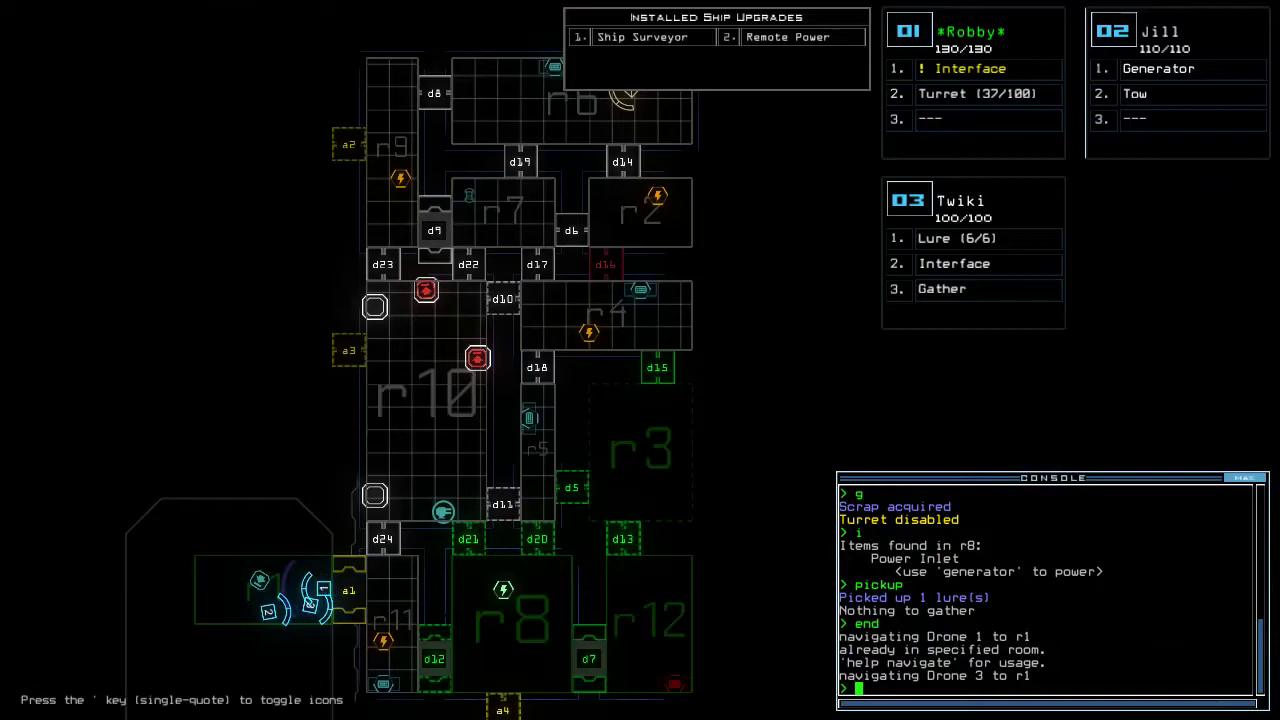
pyautogui.press('space')
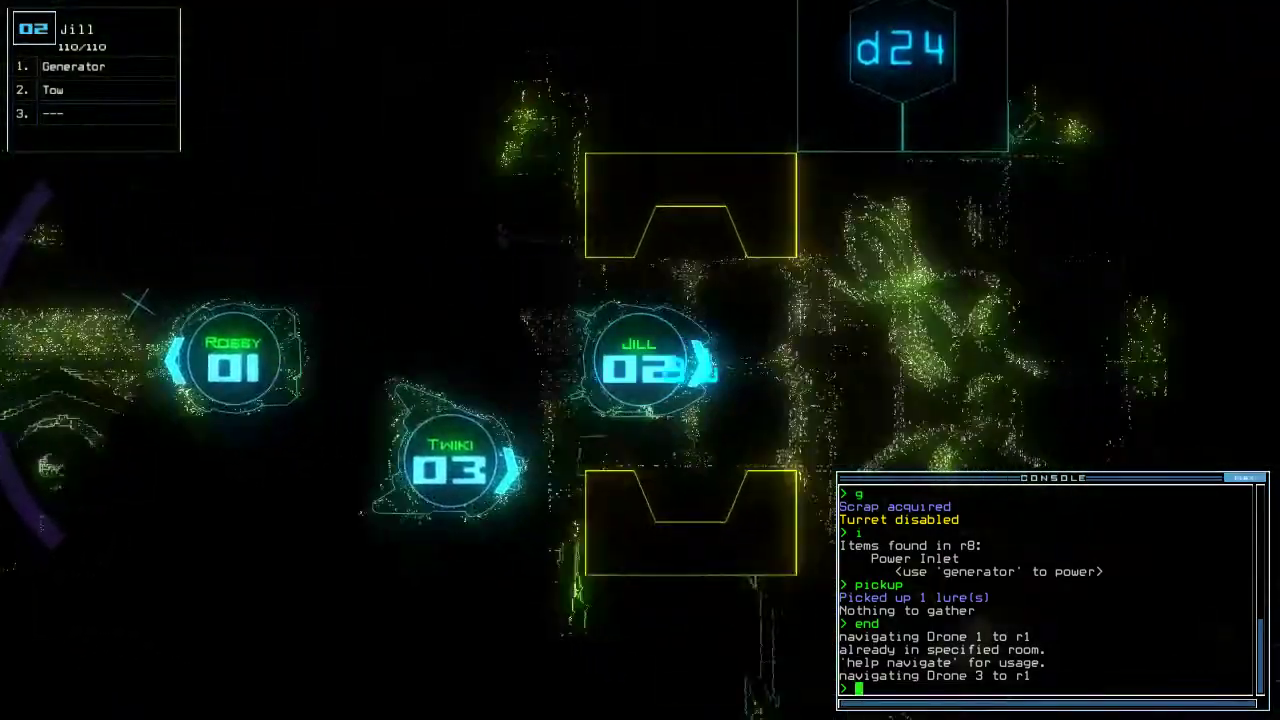
pyautogui.write('dd a2')
pyautogui.press('Return')
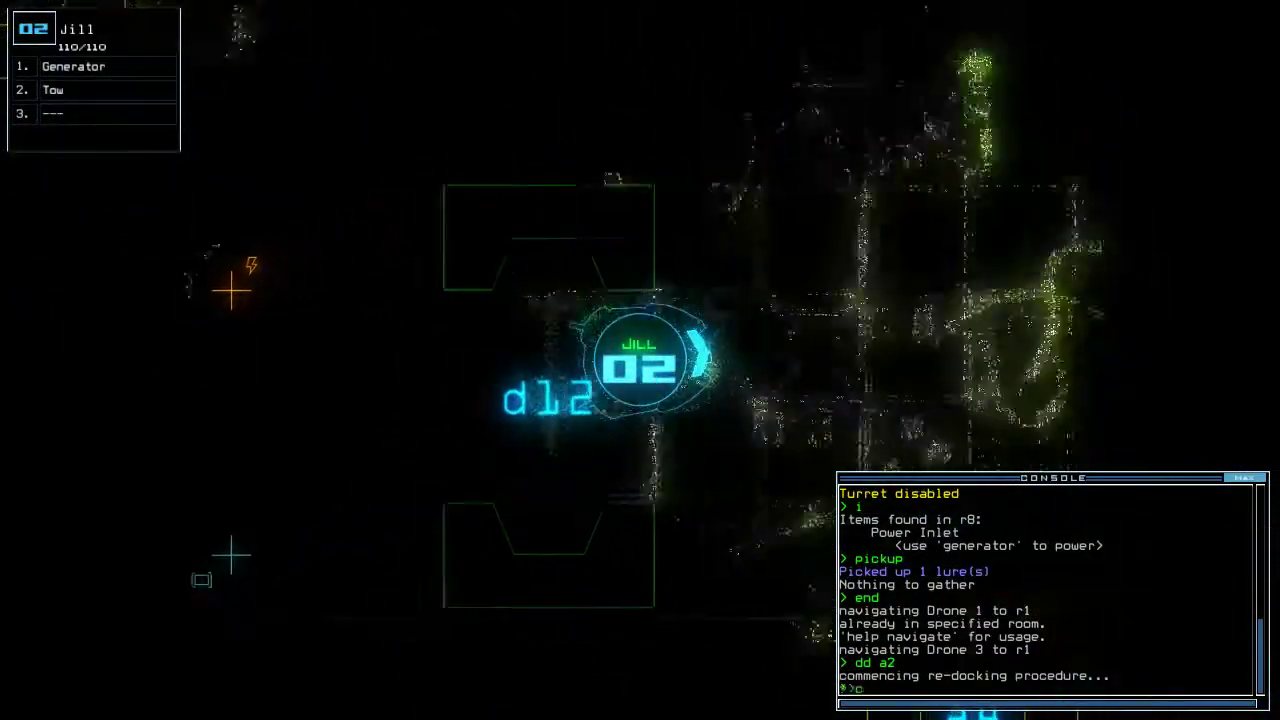
pyautogui.write('cccc')
# Close the doors around the drones and open door d21
pyautogui.press('Return')
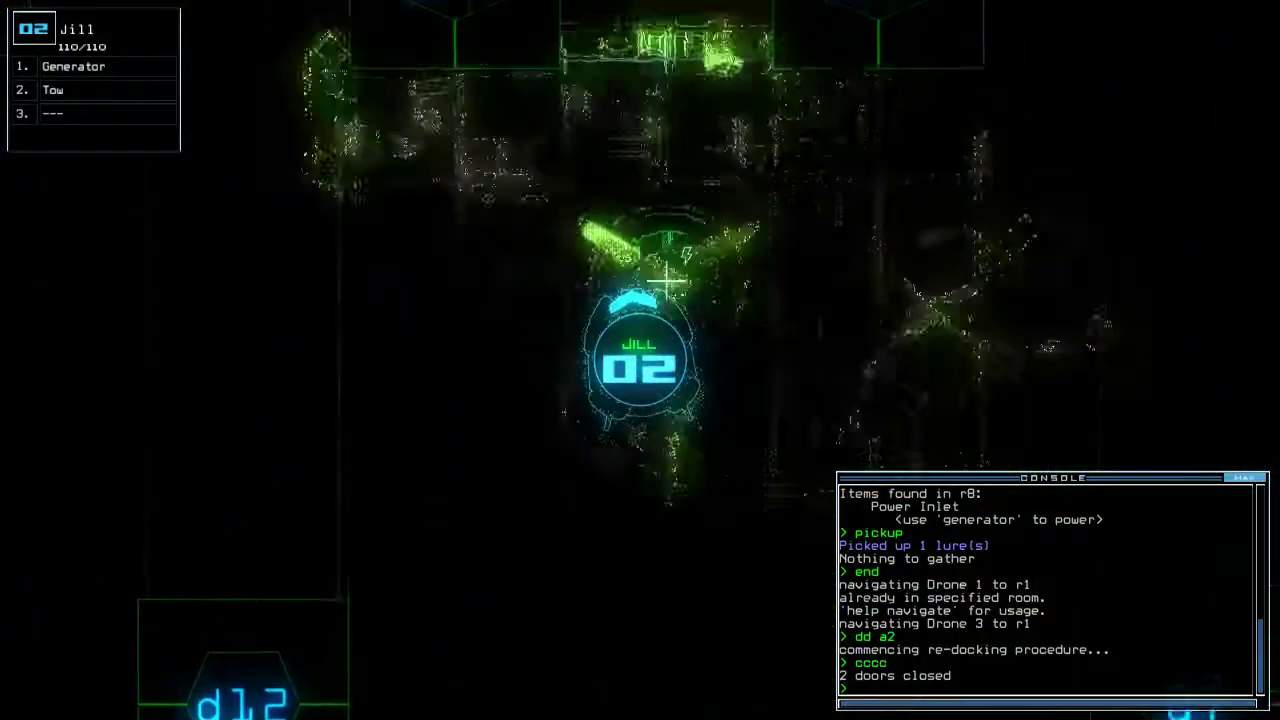
pyautogui.write('d21')
pyautogui.press('Return')
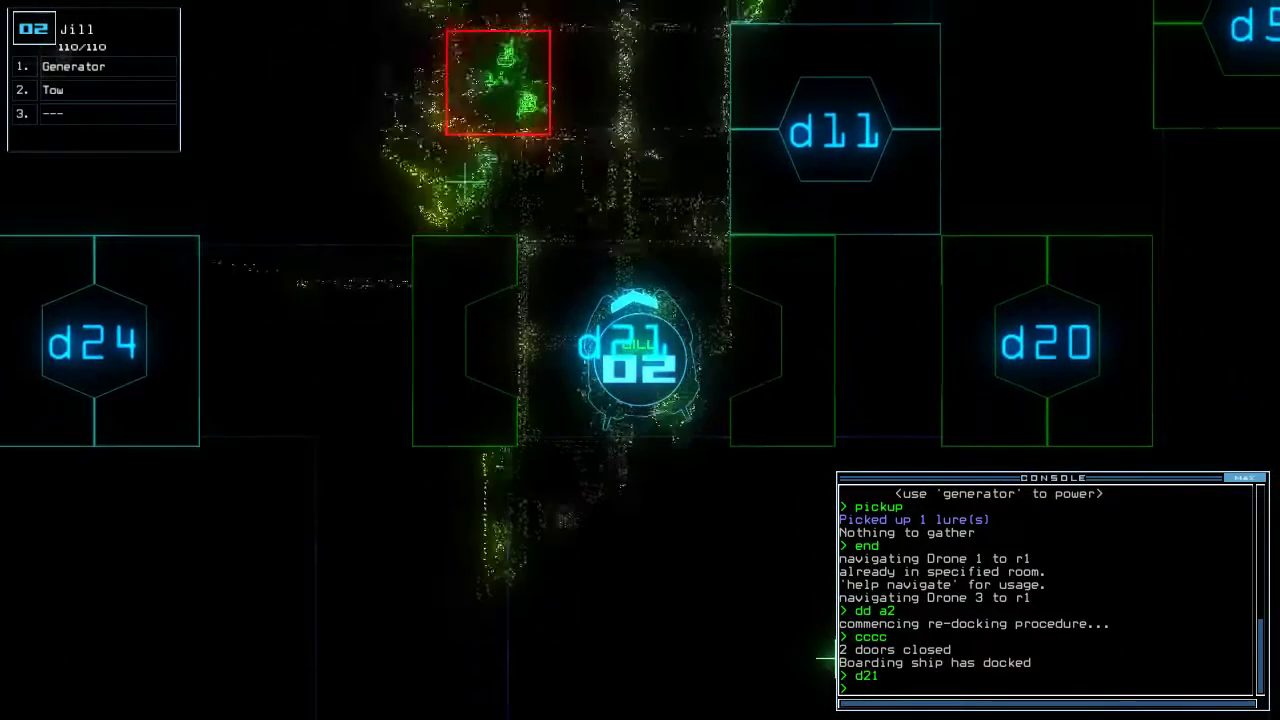
pyautogui.press('space')
pyautogui.write('d17')
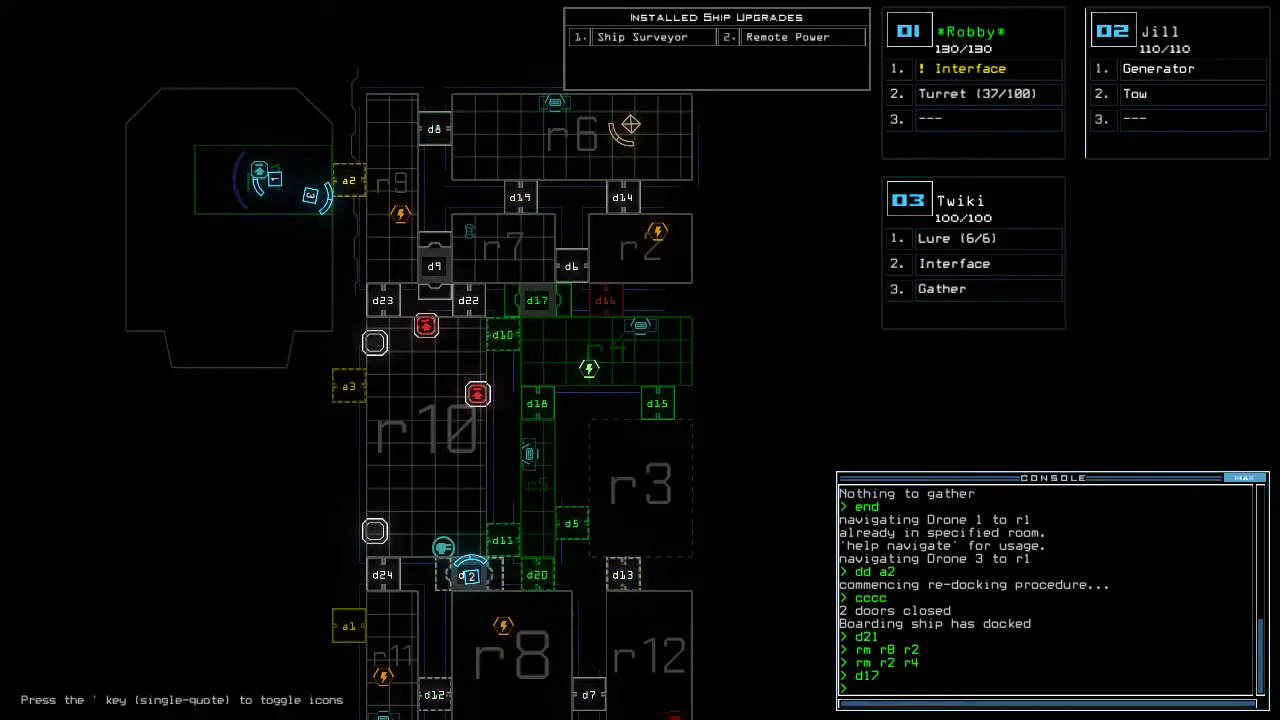
pyautogui.write('a2')
# Open room r1's doors, power the generator, and scan nearby rooms
pyautogui.press('Return')
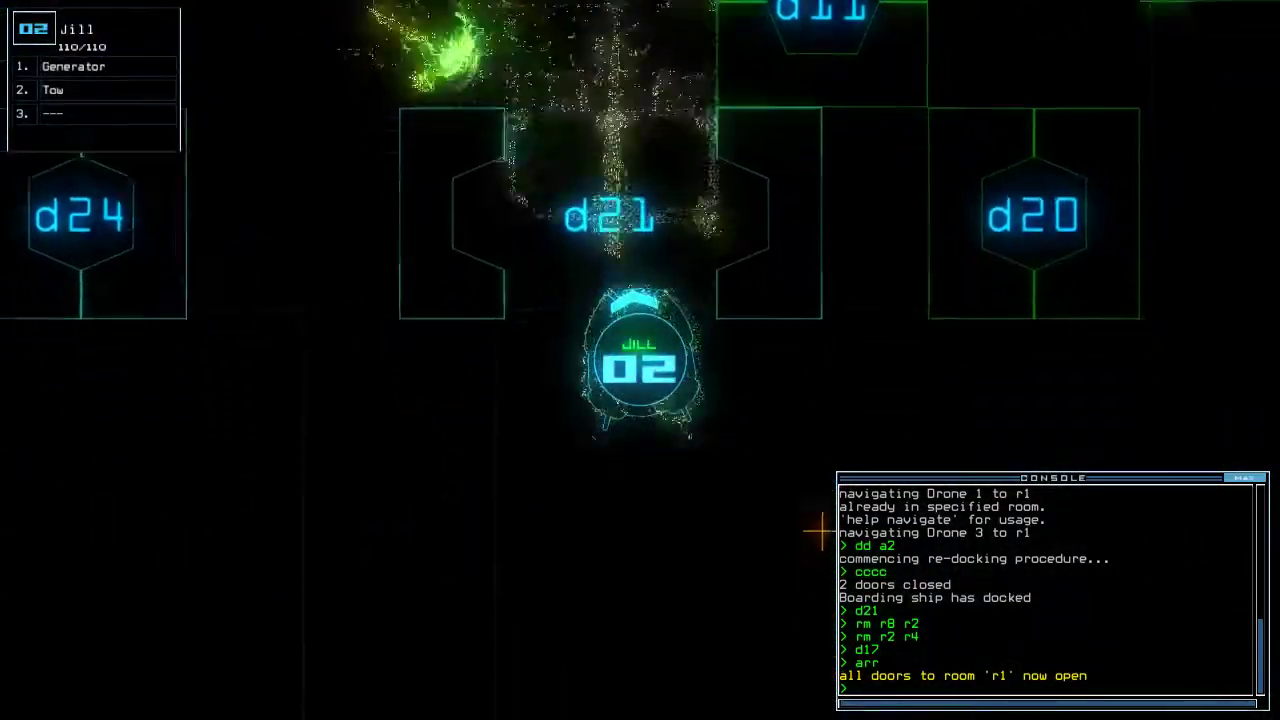
pyautogui.write('g')
pyautogui.press('Return')
pyautogui.write('exe')
pyautogui.press('Return')
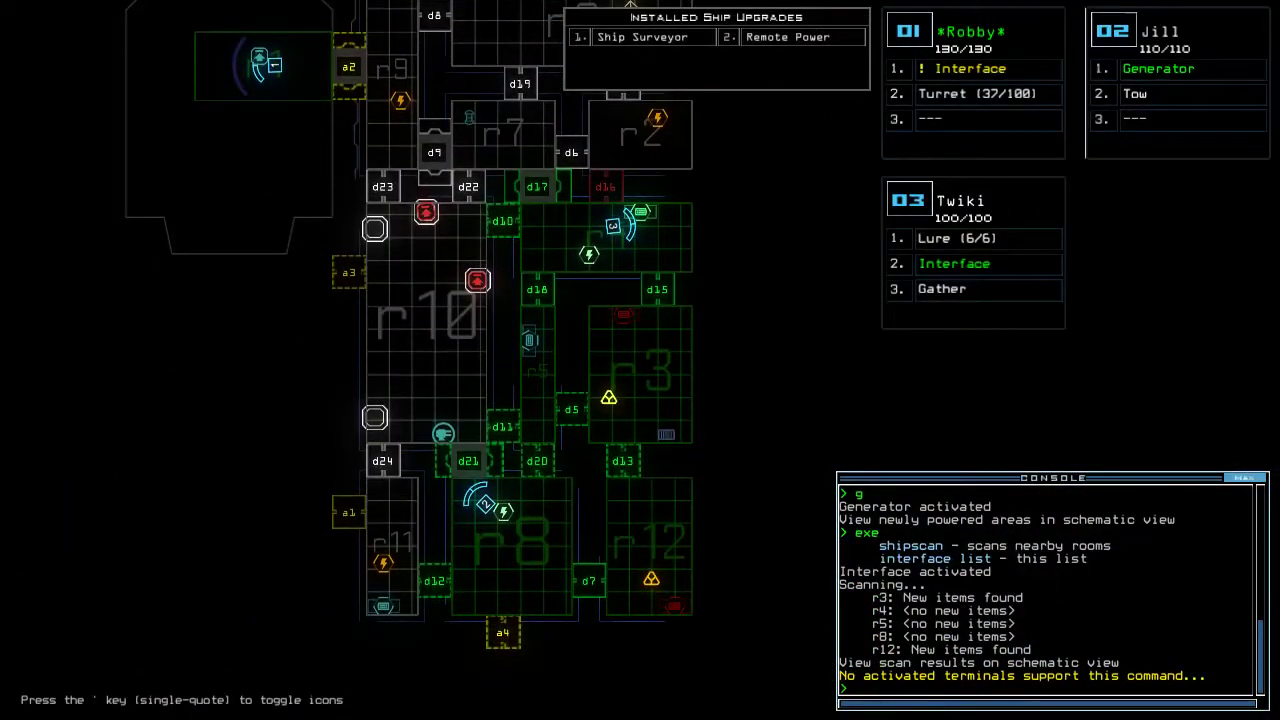
# Have Twiki drop a lure, open door d15 and gather the scrap
pyautogui.press('3')
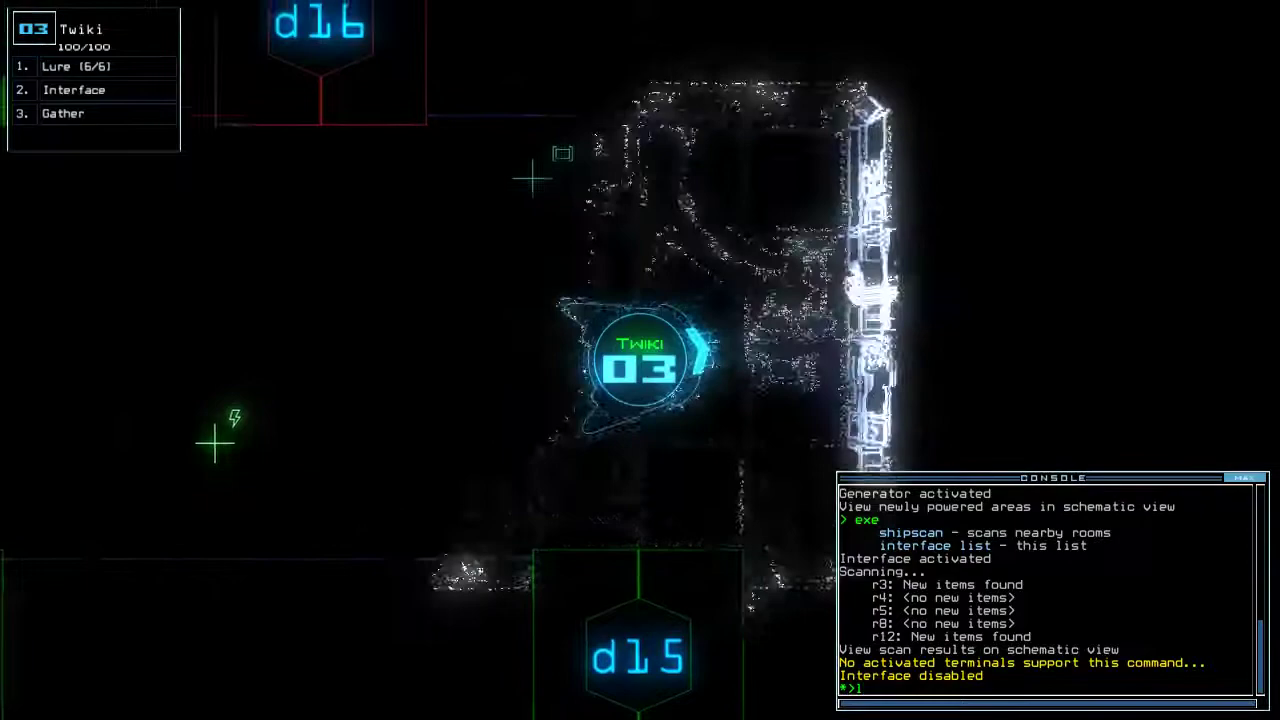
pyautogui.write('l')
pyautogui.press('Return')
pyautogui.write('d15')
pyautogui.press('Return')
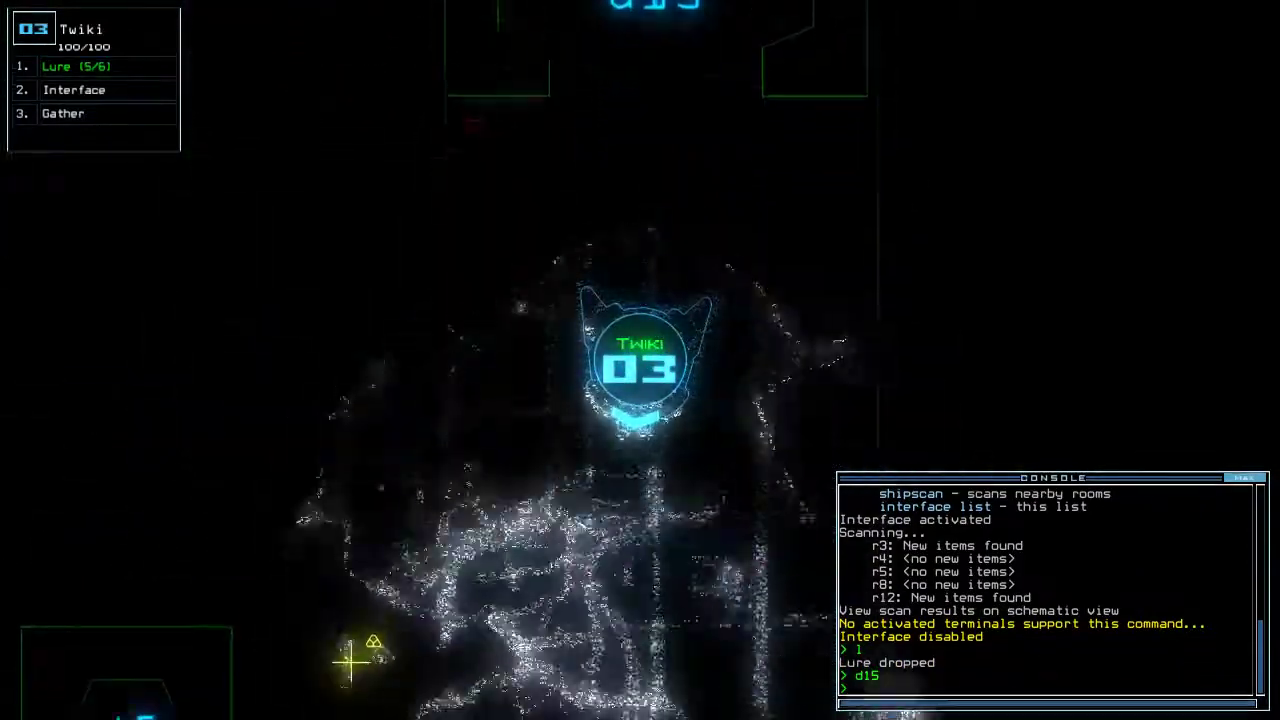
pyautogui.write('g')
pyautogui.press('Return')
# Inspect room r6 on the schematic map, then have Twiki pick up the lure again
pyautogui.press('space')
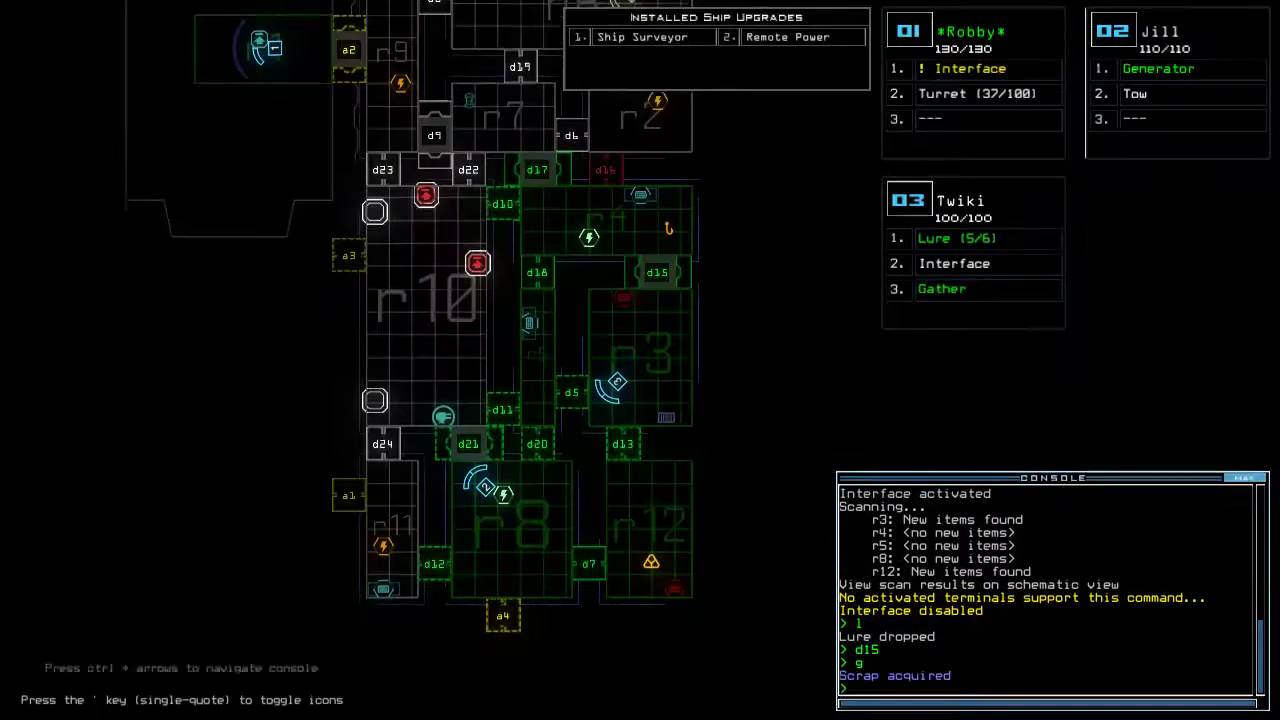
pyautogui.press('Up')
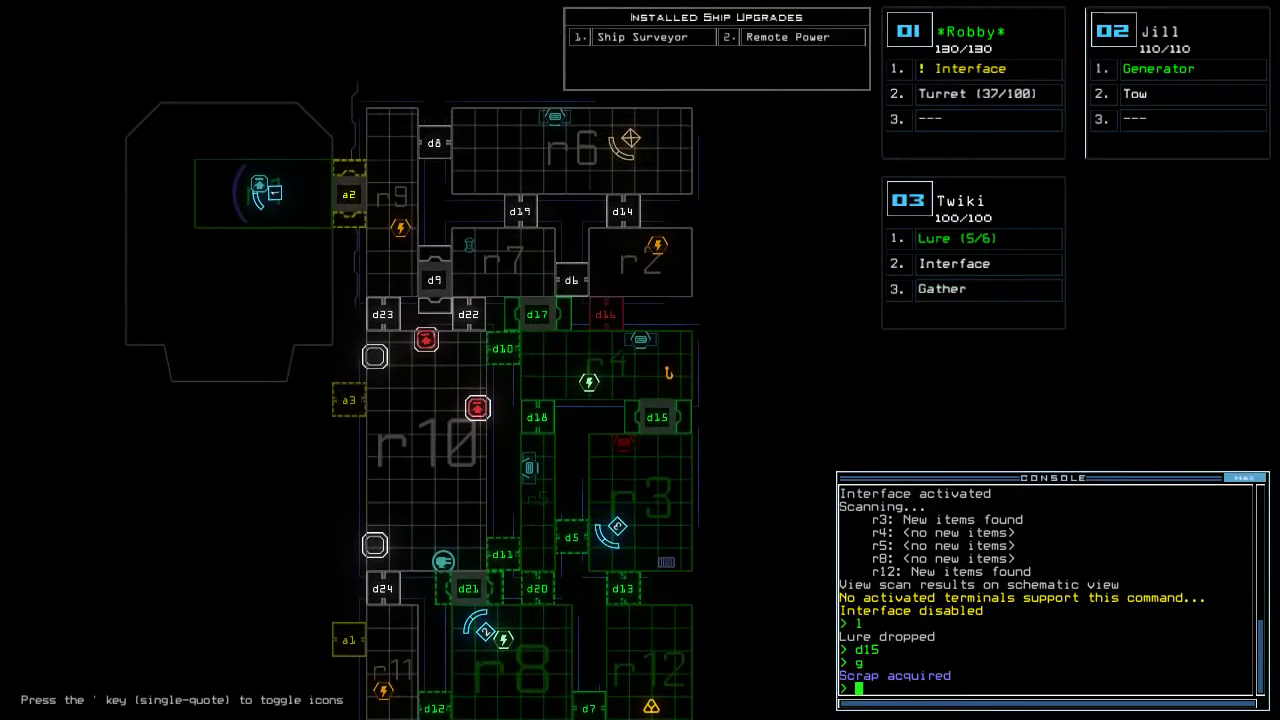
pyautogui.press('Down')
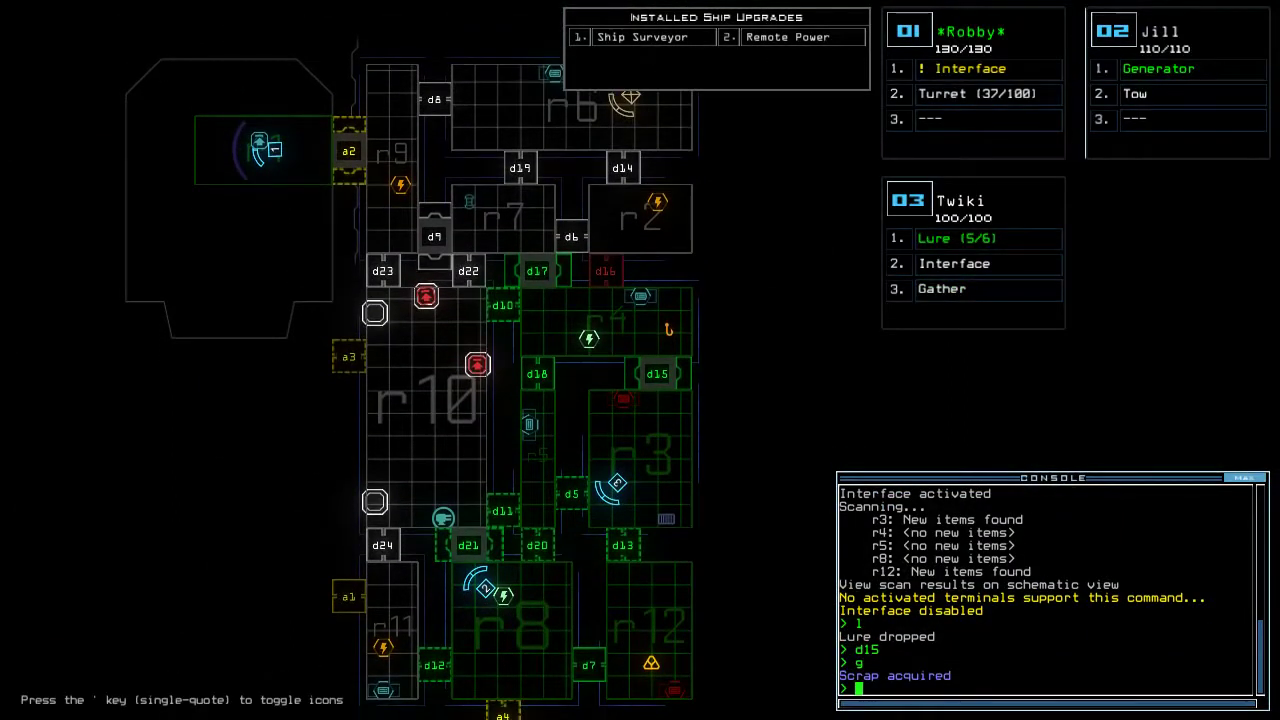
pyautogui.press('space')
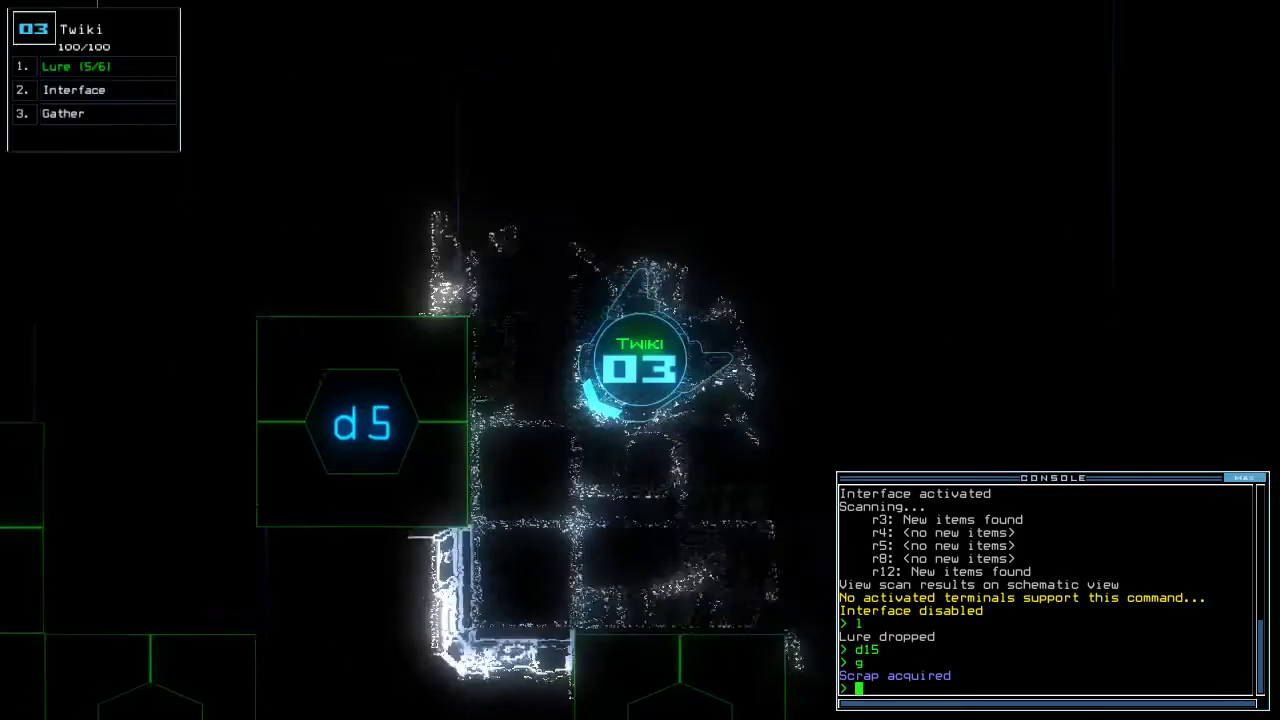
pyautogui.press('space')
pyautogui.press('Down')
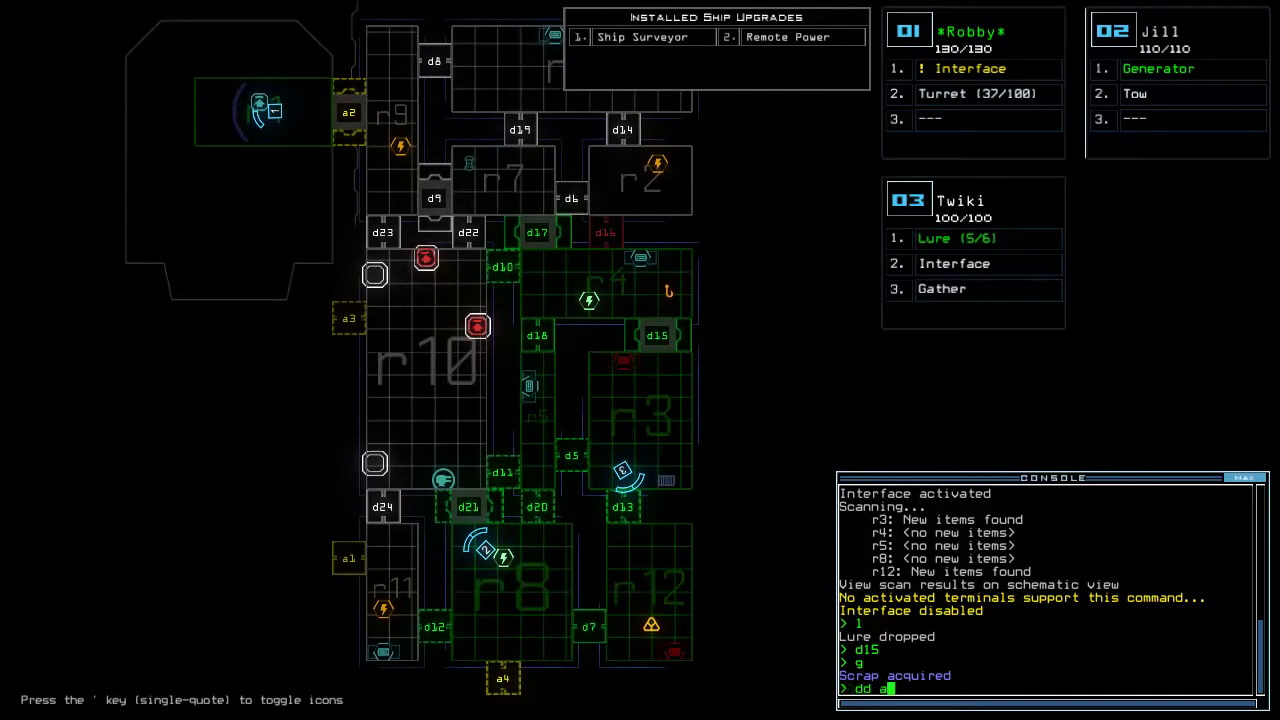
pyautogui.press('space')
pyautogui.write('back 3')
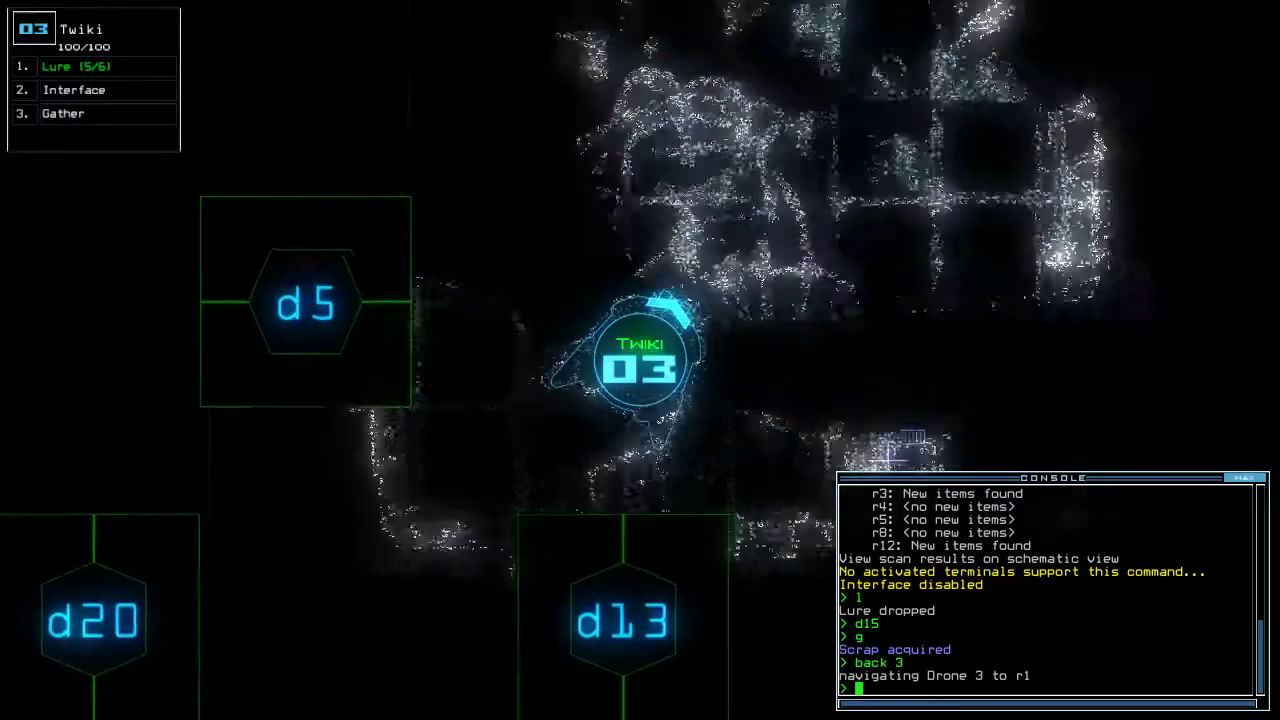
pyautogui.write('p')
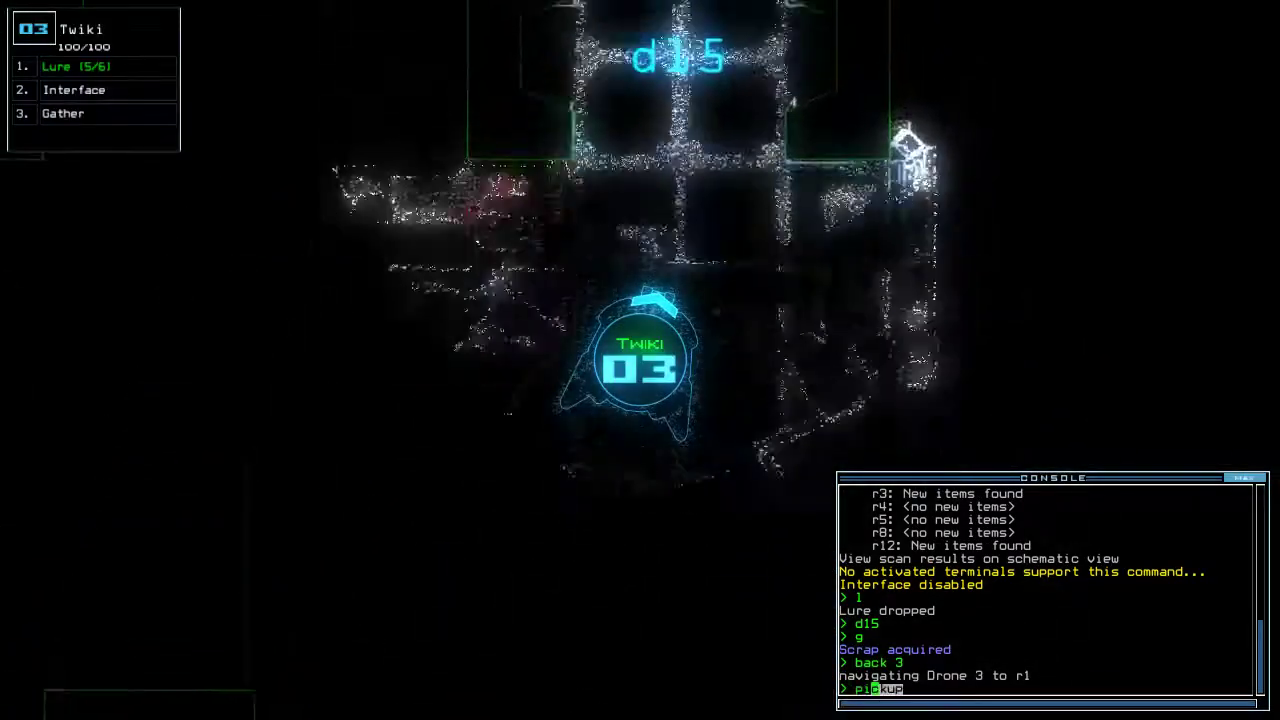
pyautogui.write('i')
pyautogui.press('Return')
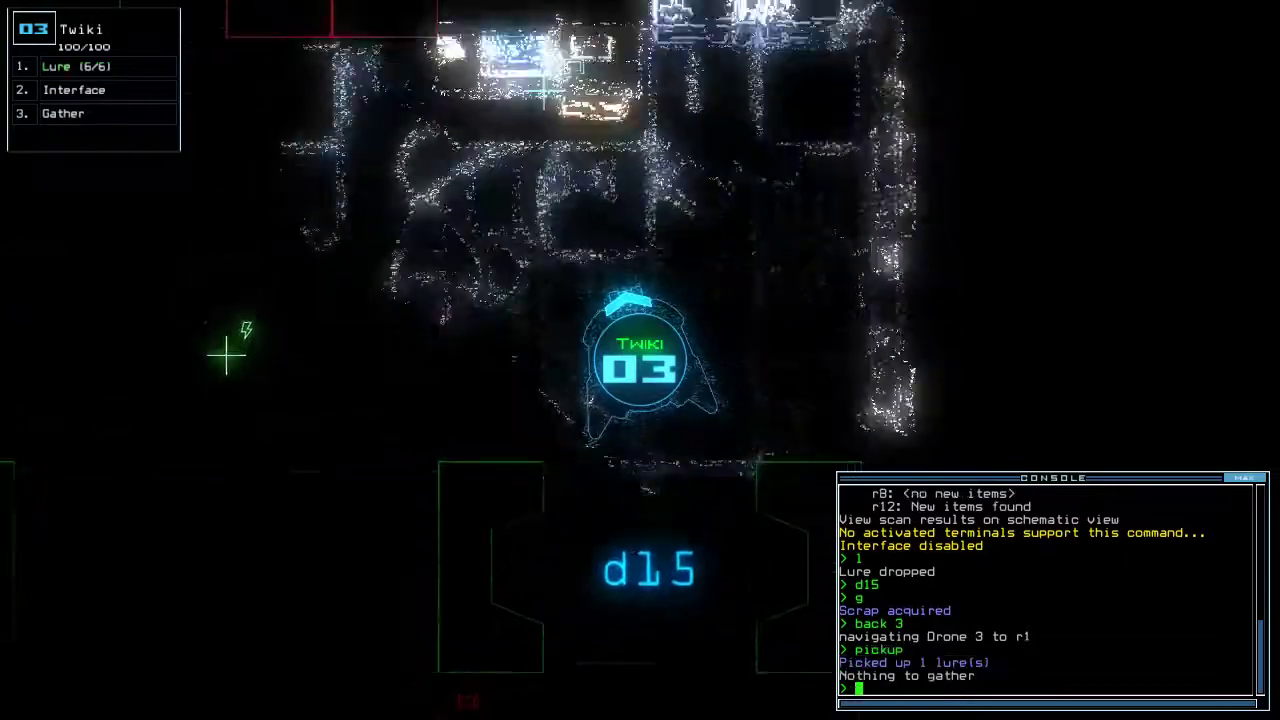
# Move Twiki from r4 to r2, abandon an equipment swap, and close the doors behind
pyautogui.press('space')
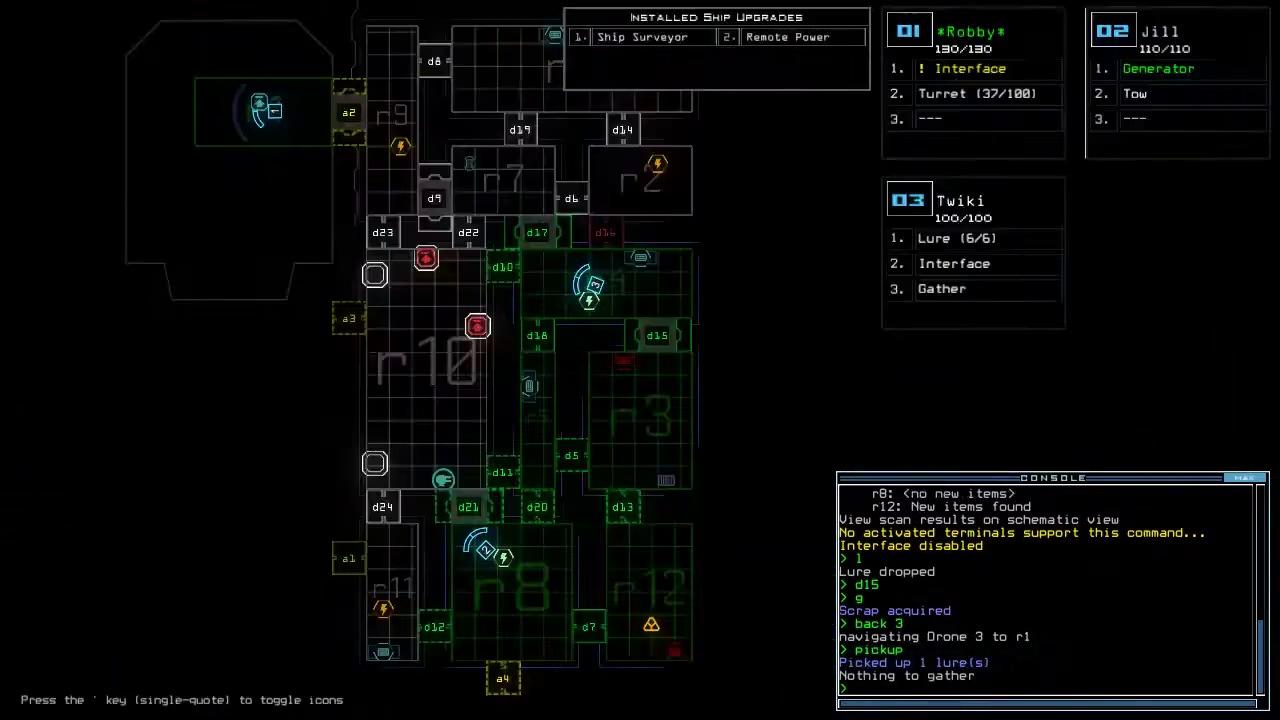
pyautogui.press('space')
pyautogui.write('rm')
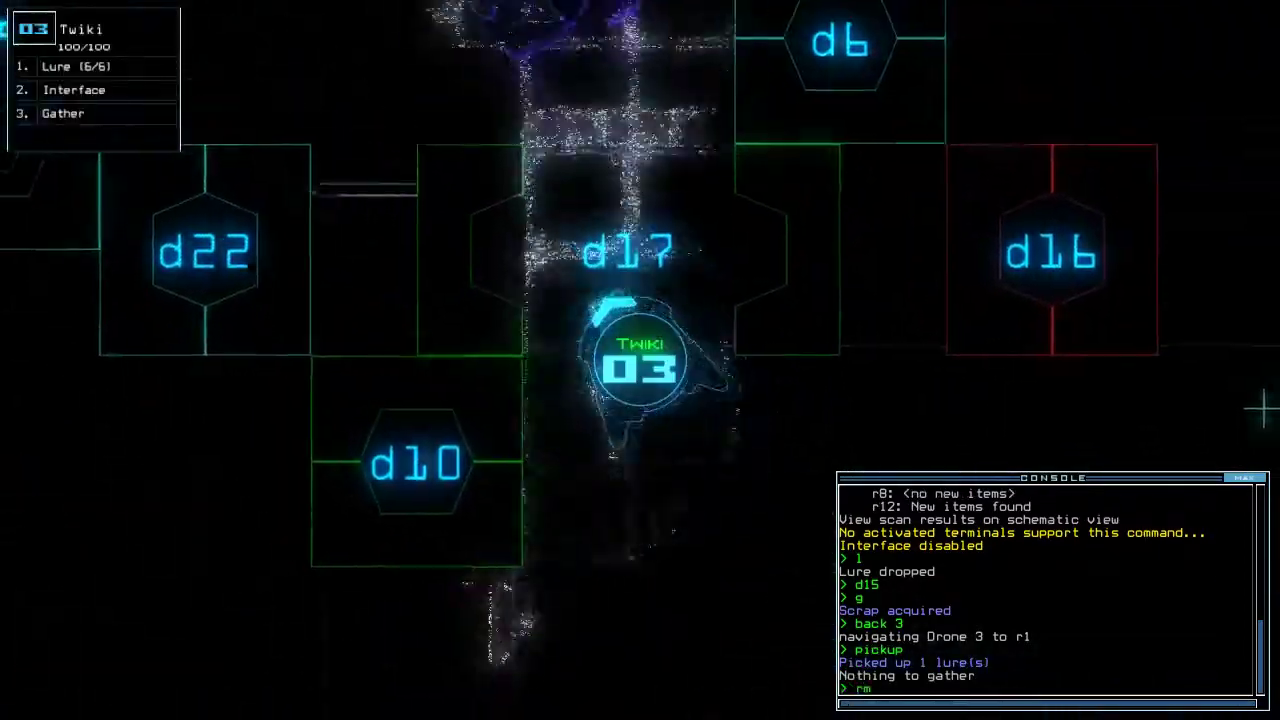
pyautogui.write(' r4 r2')
pyautogui.press('Return')
pyautogui.write('d')
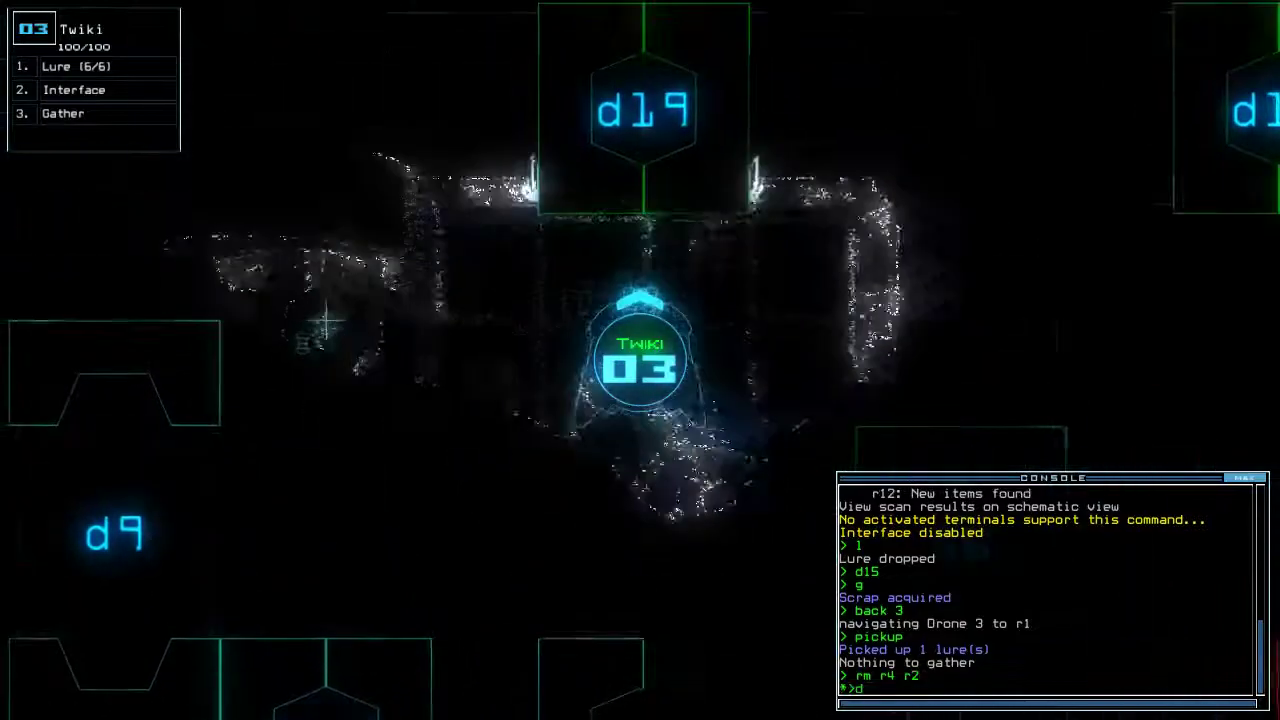
pyautogui.write('1')
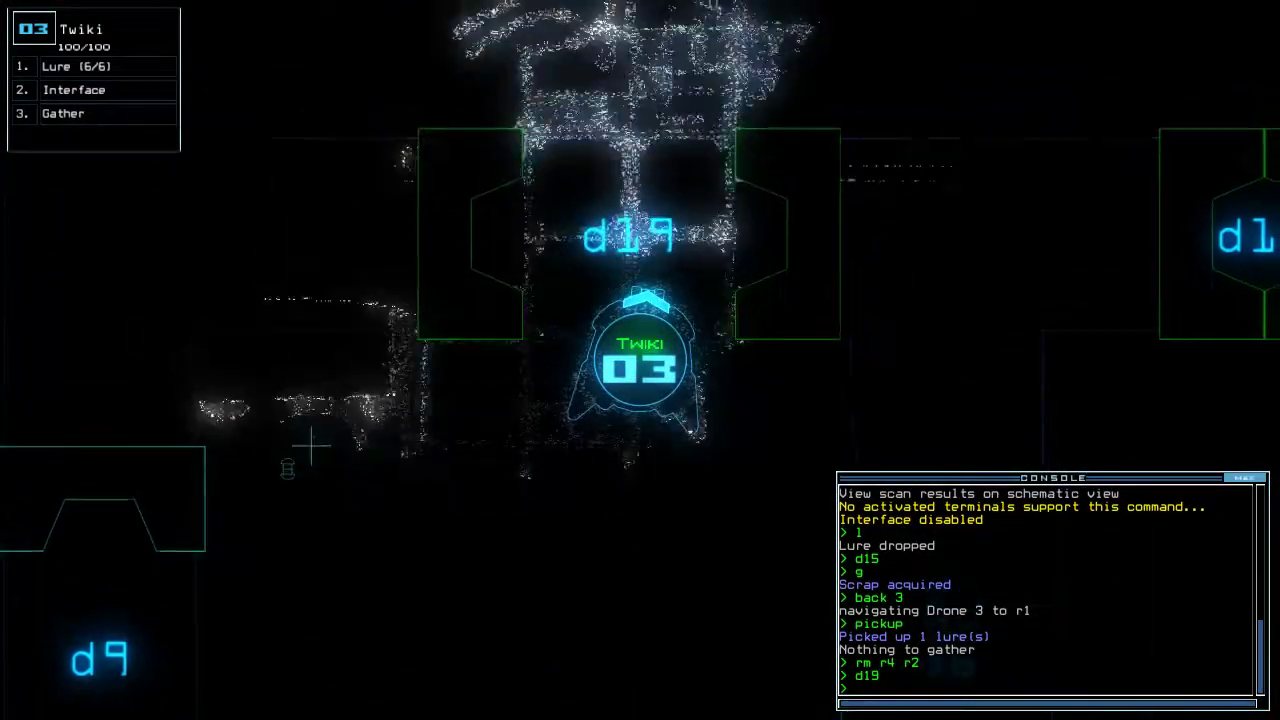
pyautogui.write('swap 5')
pyautogui.press('Return')
pyautogui.press('Escape')
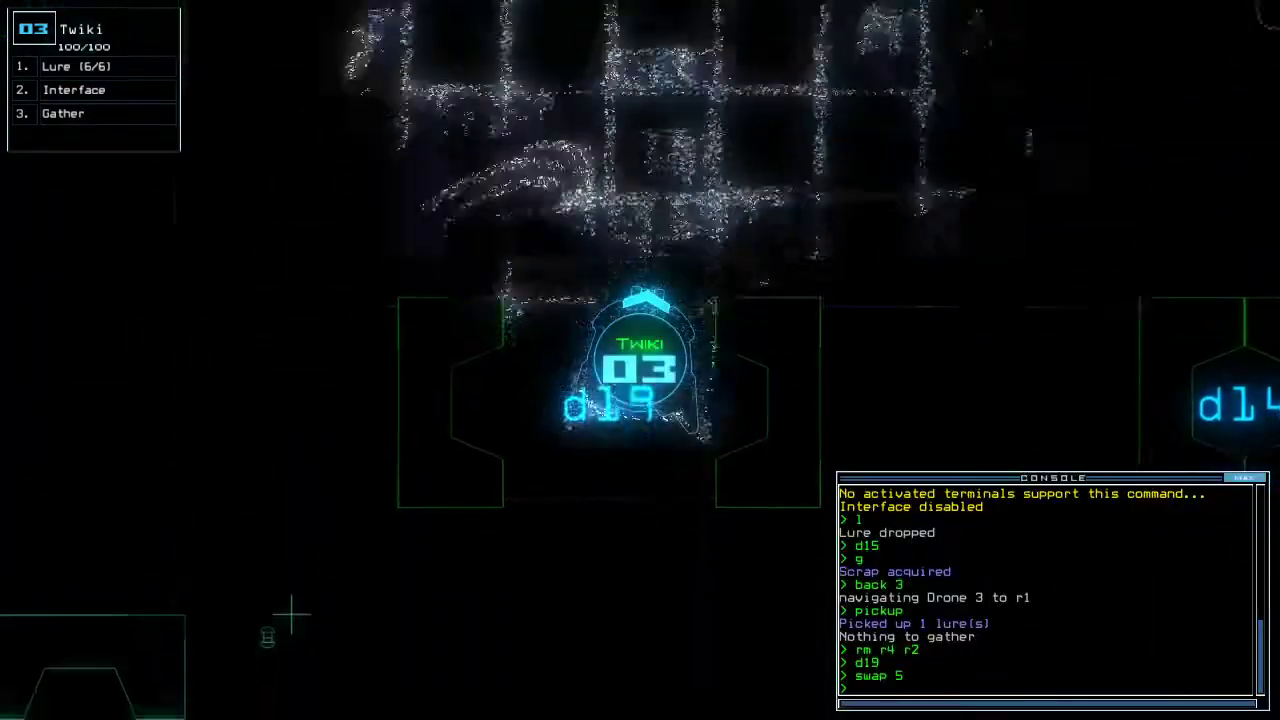
pyautogui.write('cccc')
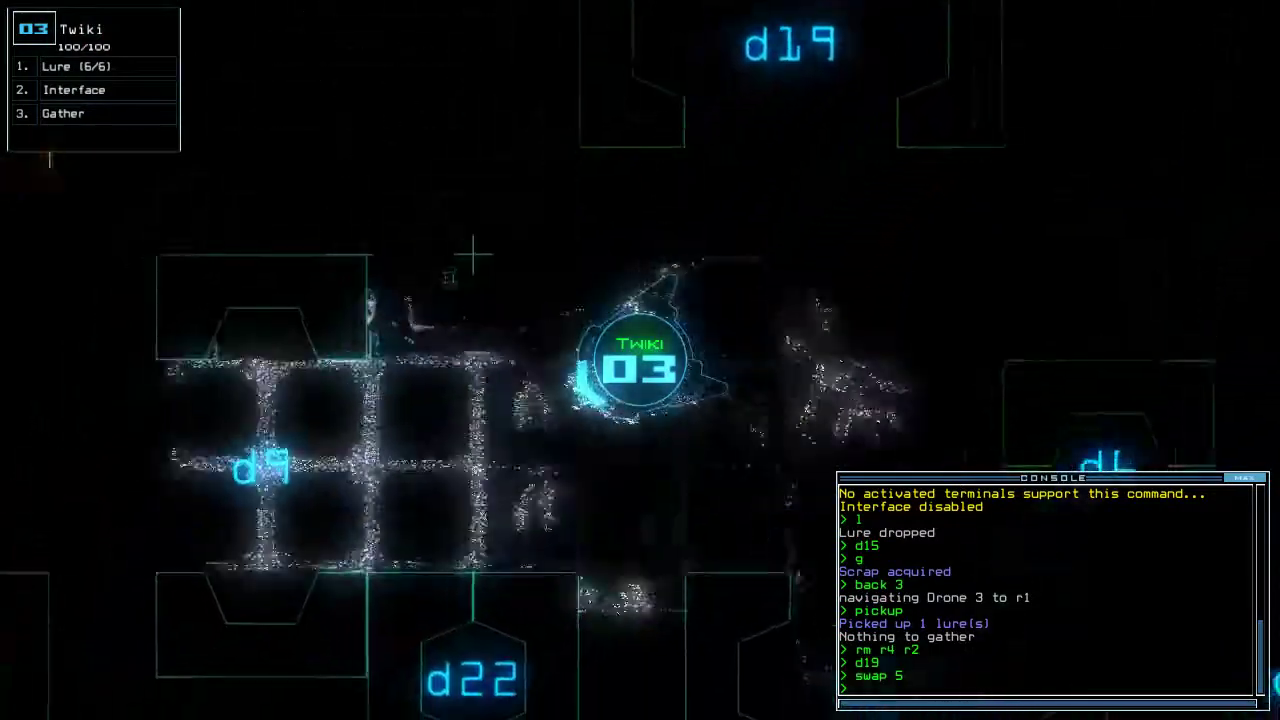
pyautogui.press('Return')
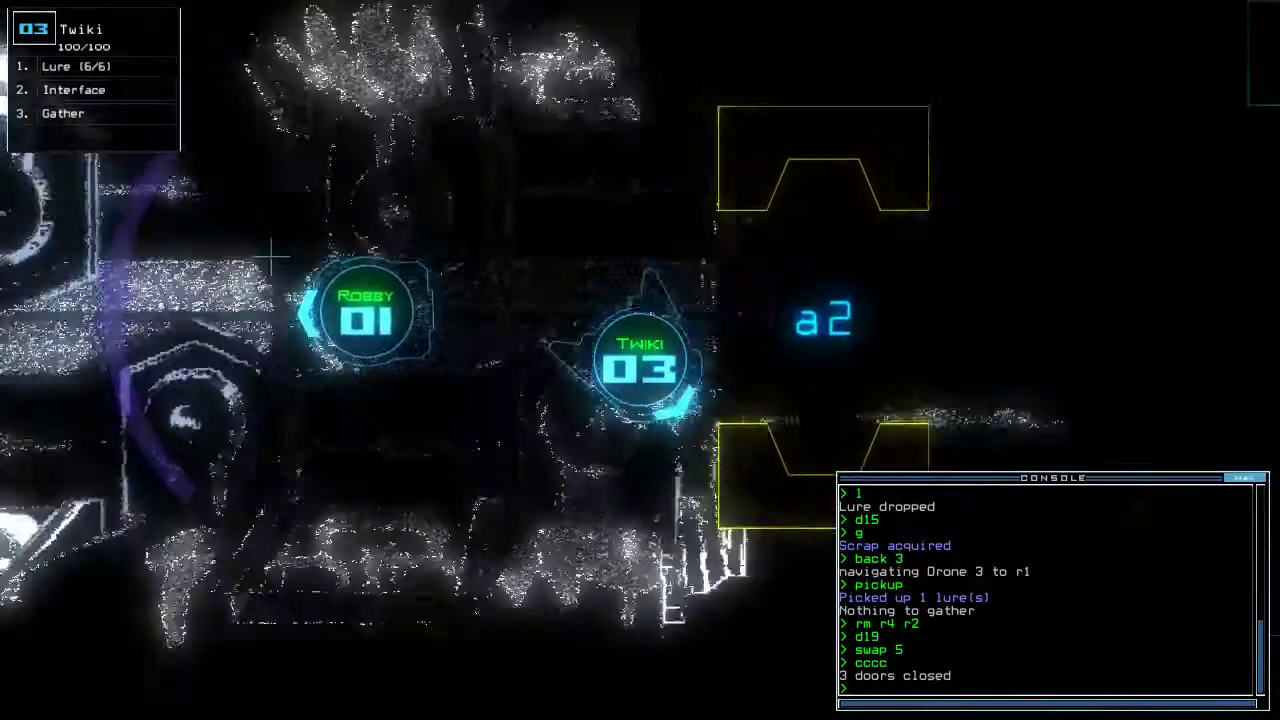
pyautogui.write('dd')
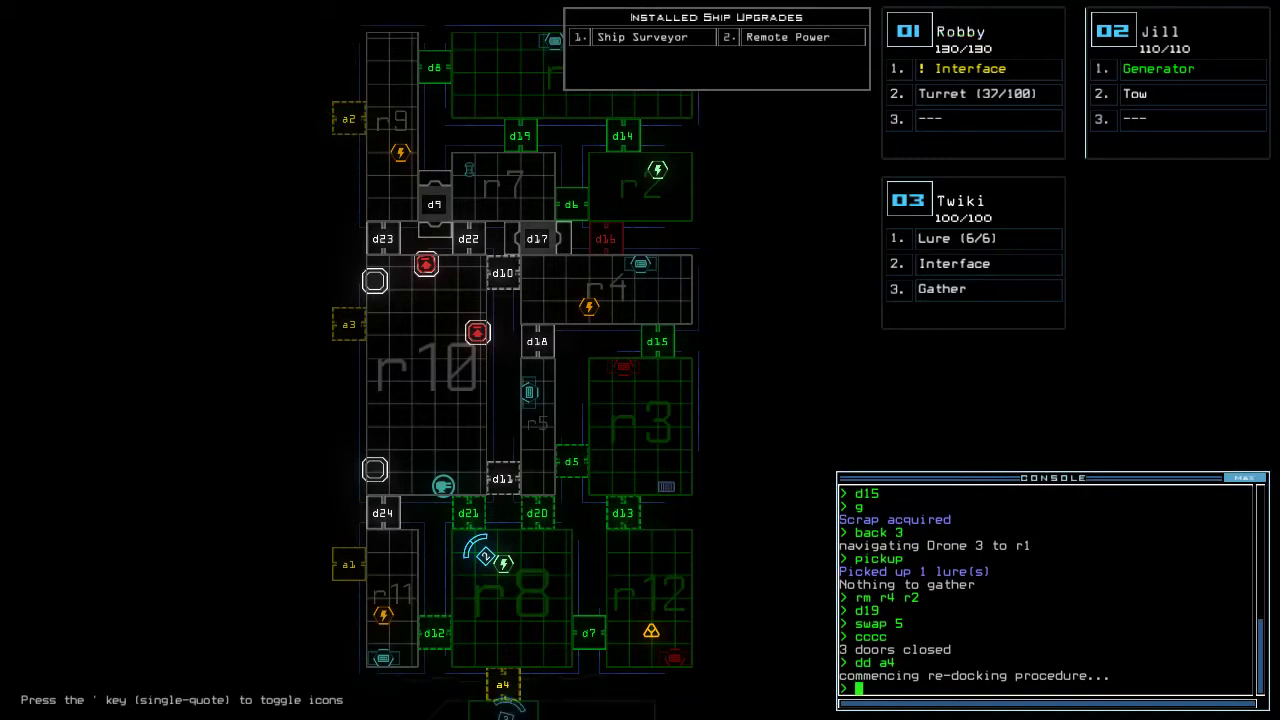
pyautogui.write('sw')
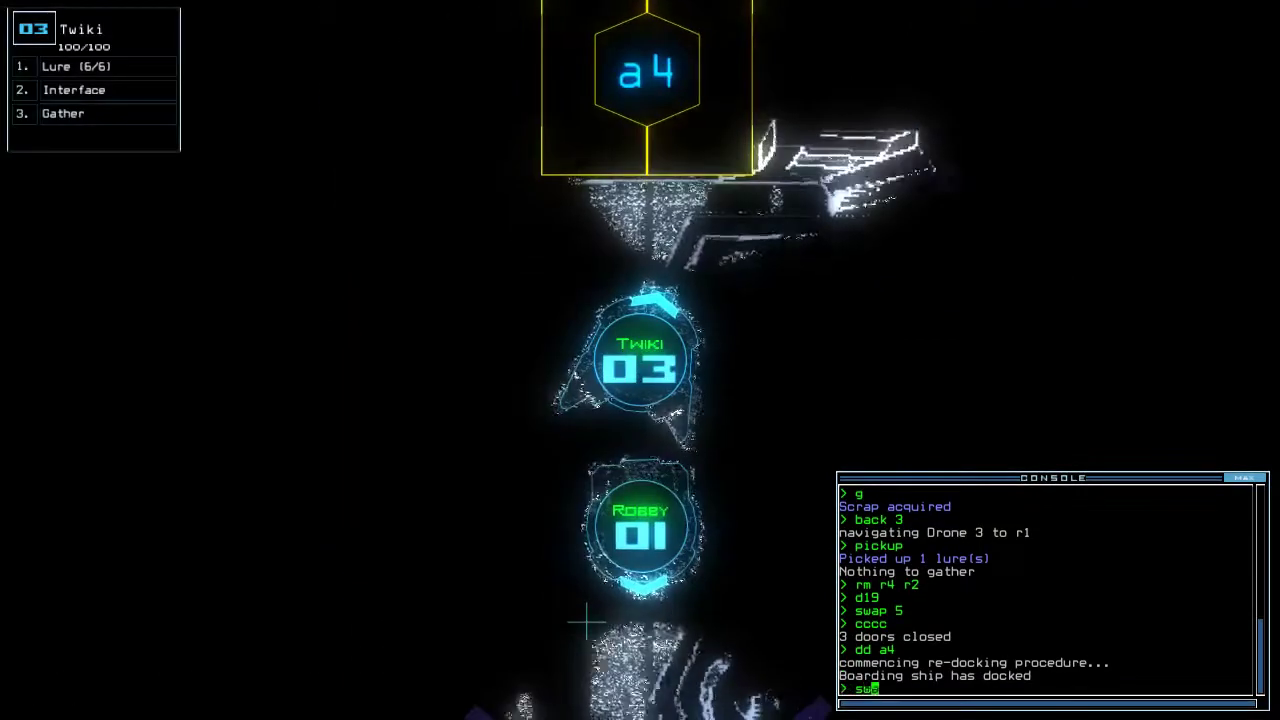
# Swap Robby's turret into Twiki's empty slot, then open room r1's doors and door d7
pyautogui.press('Return')
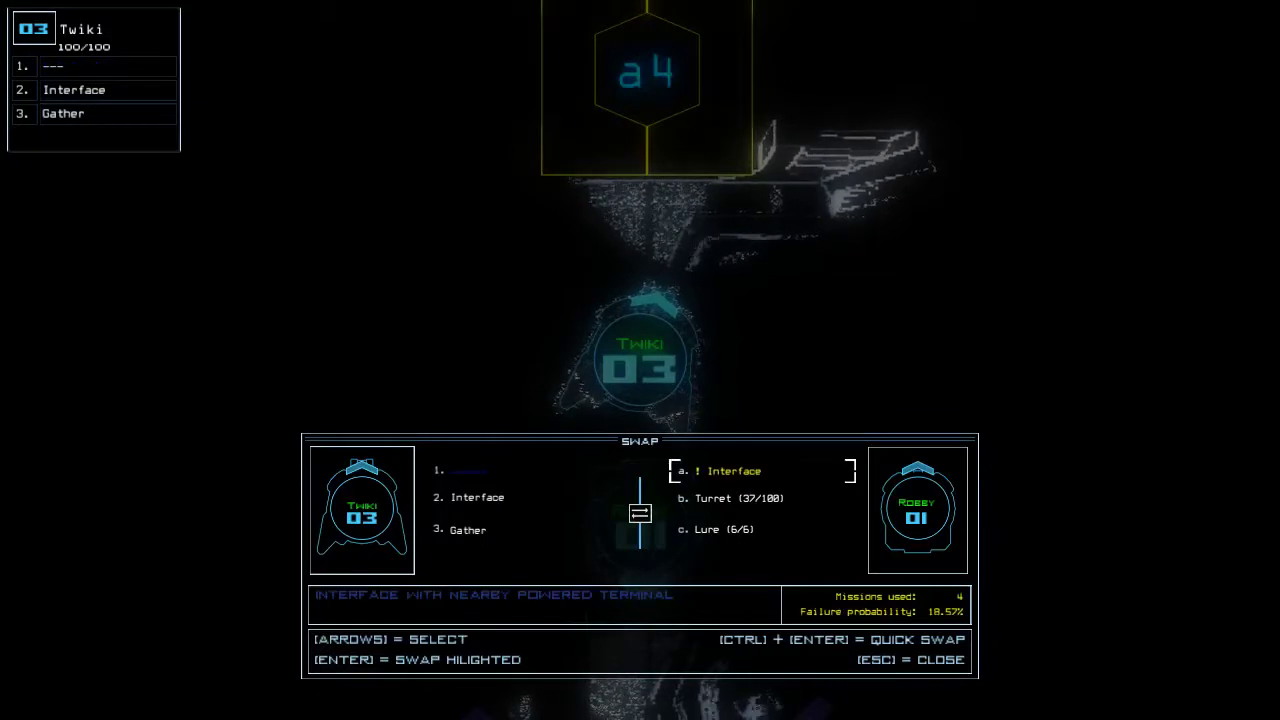
pyautogui.press('Down')
pyautogui.press('Return')
pyautogui.write('arr')
pyautogui.press('Return')
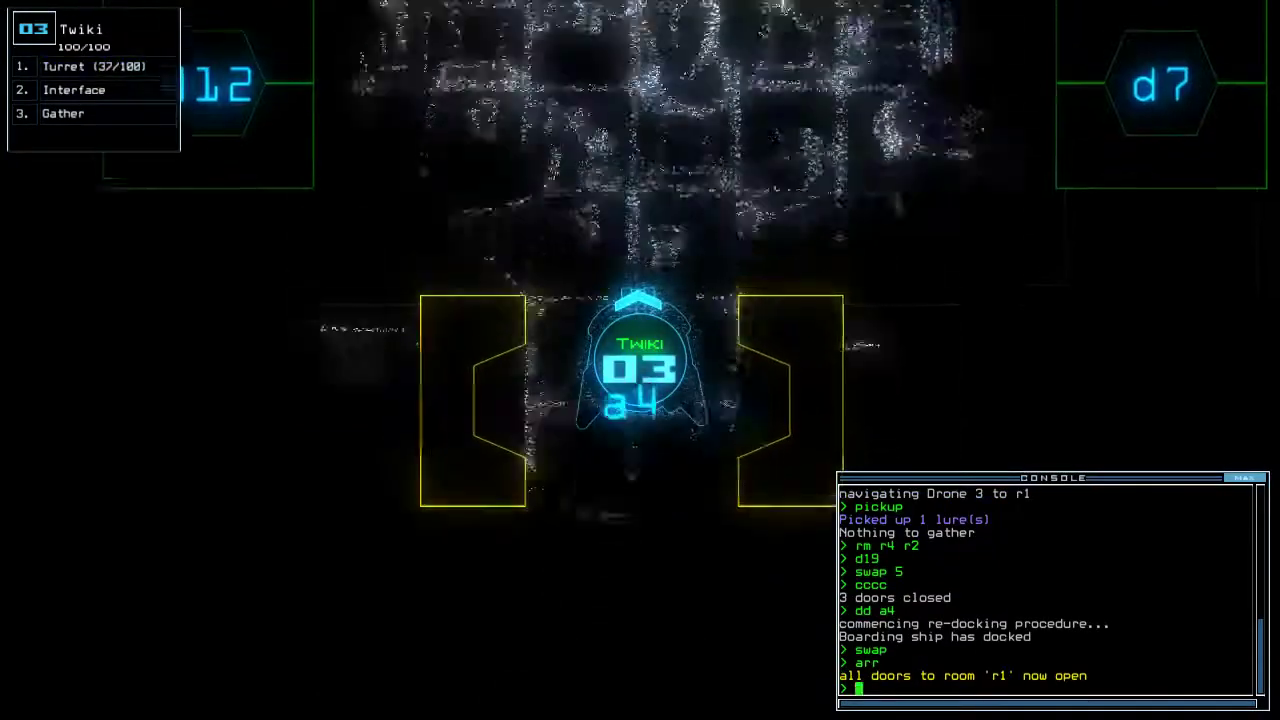
pyautogui.write('d7')
pyautogui.press('Return')
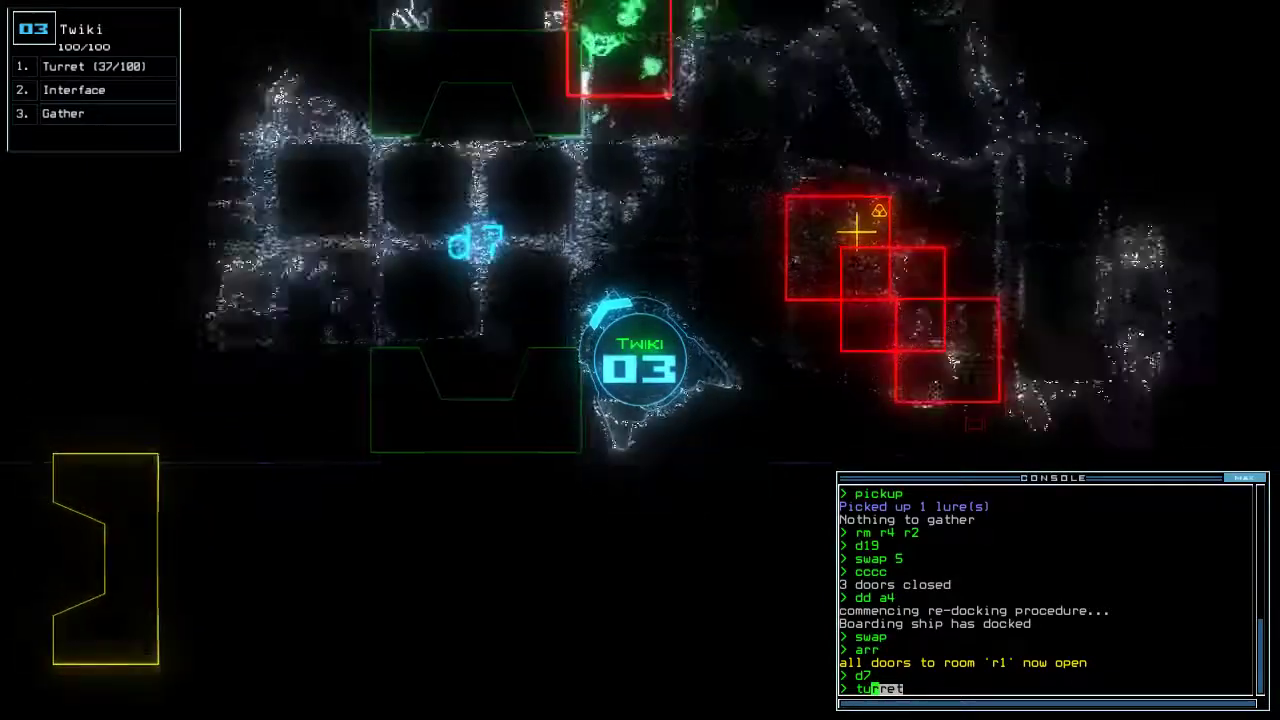
# Arm Twiki's turret twice against the approaching slimes and check the ship schematic
pyautogui.press('Return')
pyautogui.write('tu')
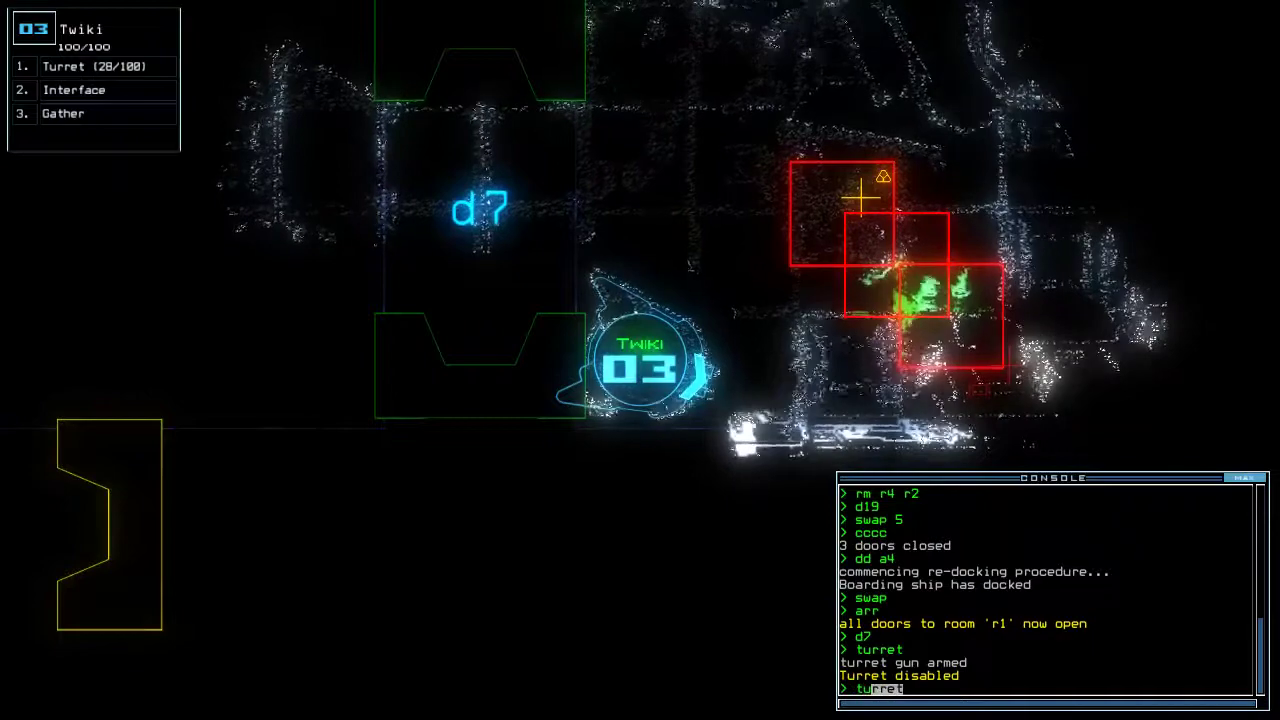
pyautogui.write('rret')
pyautogui.press('Return')
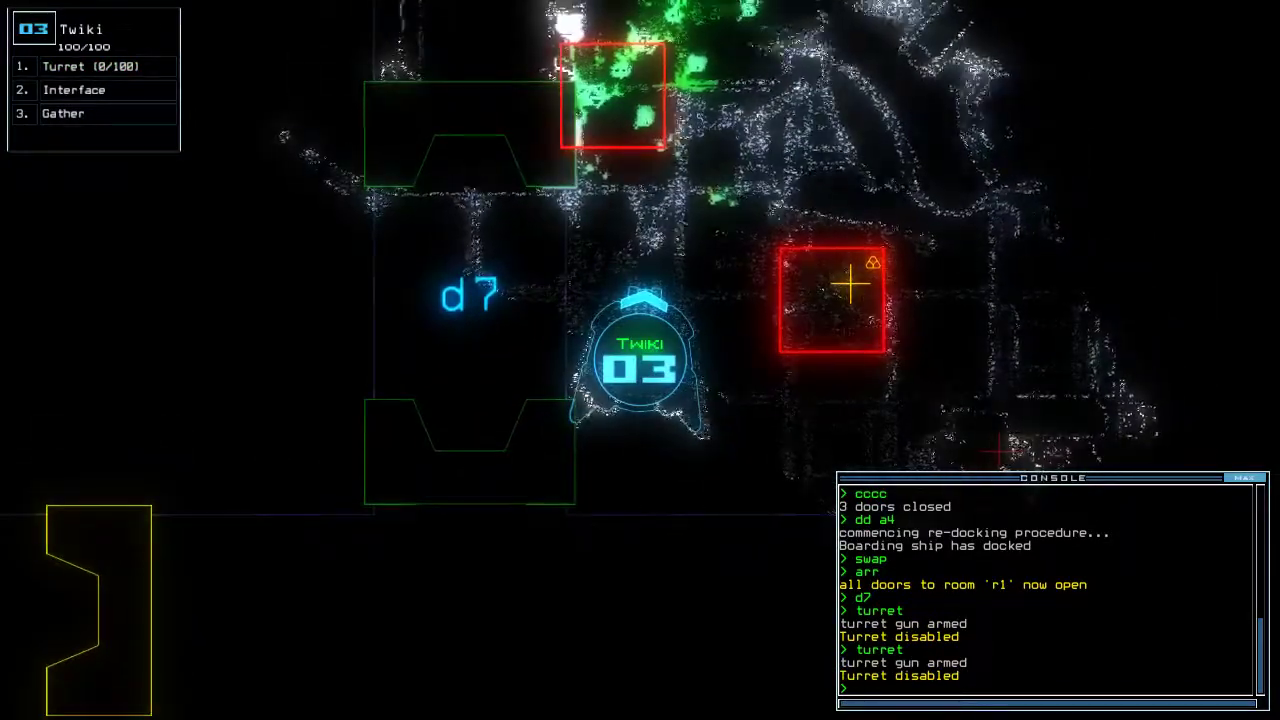
pyautogui.press('space')
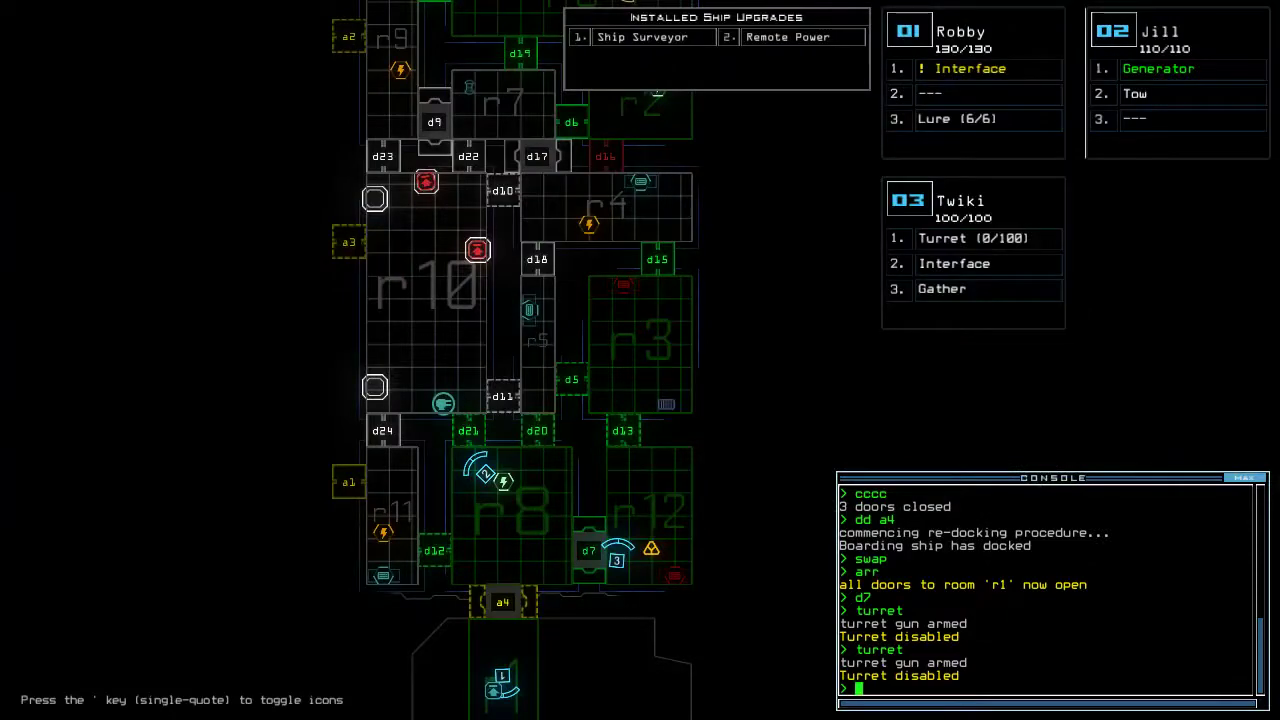
pyautogui.press('space')
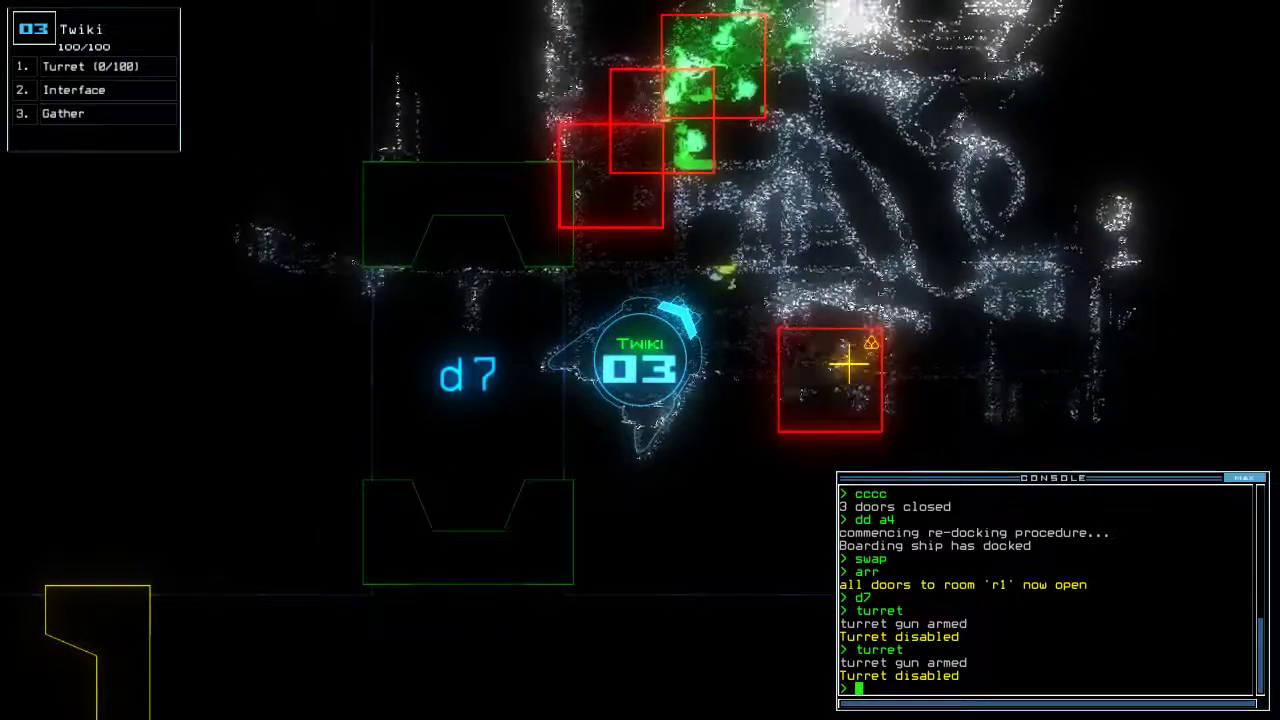
# Drive drone Jill past airlock a4 to the generator room and switch the generator on
pyautogui.press('2')
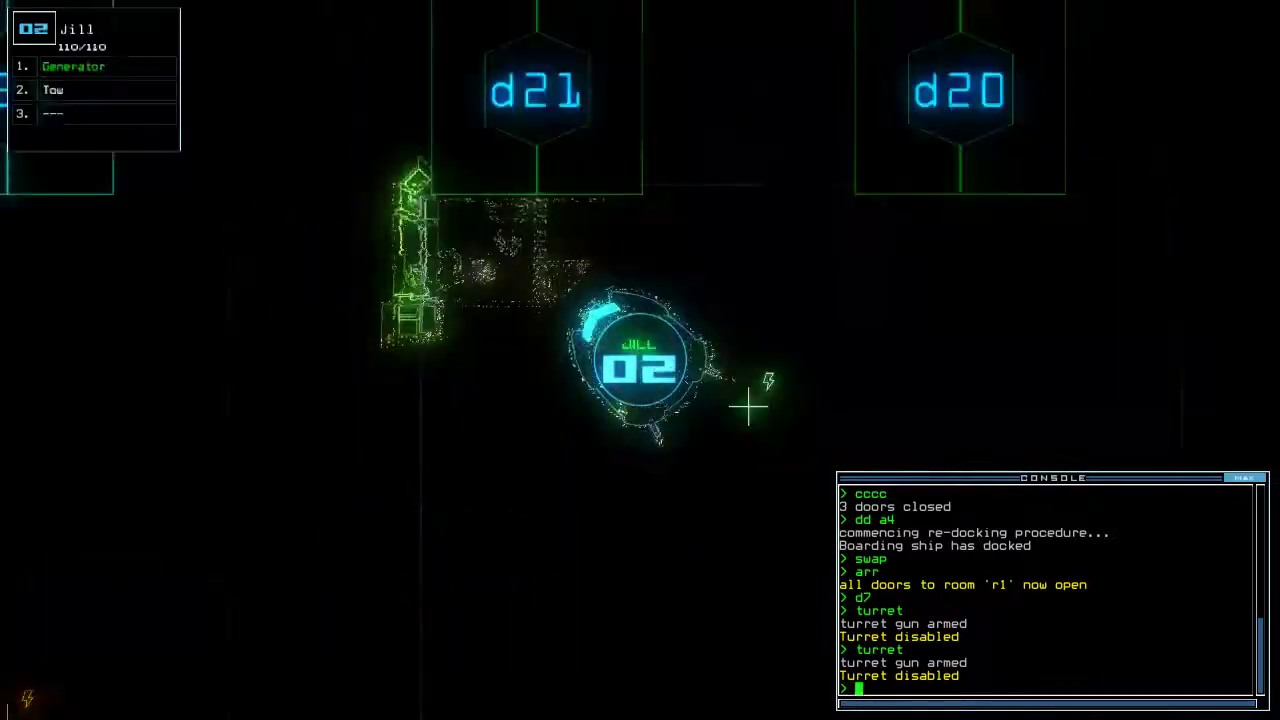
pyautogui.press('Up')
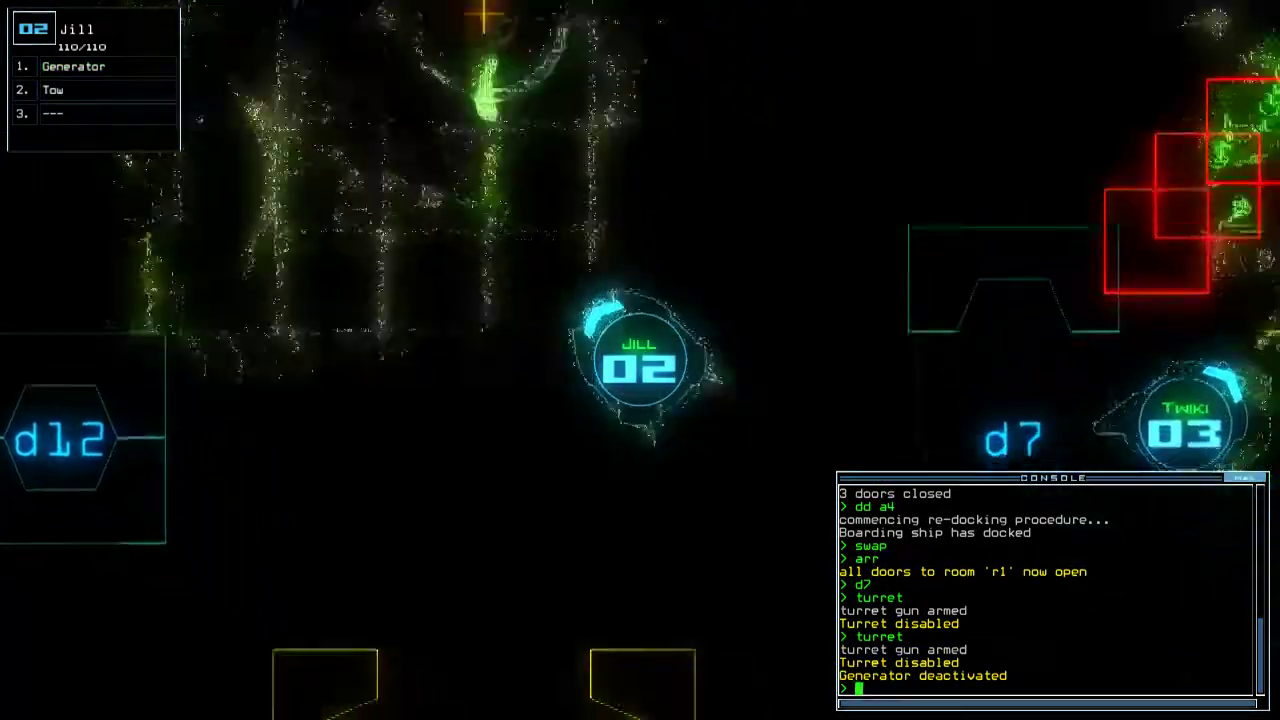
pyautogui.press('Down')
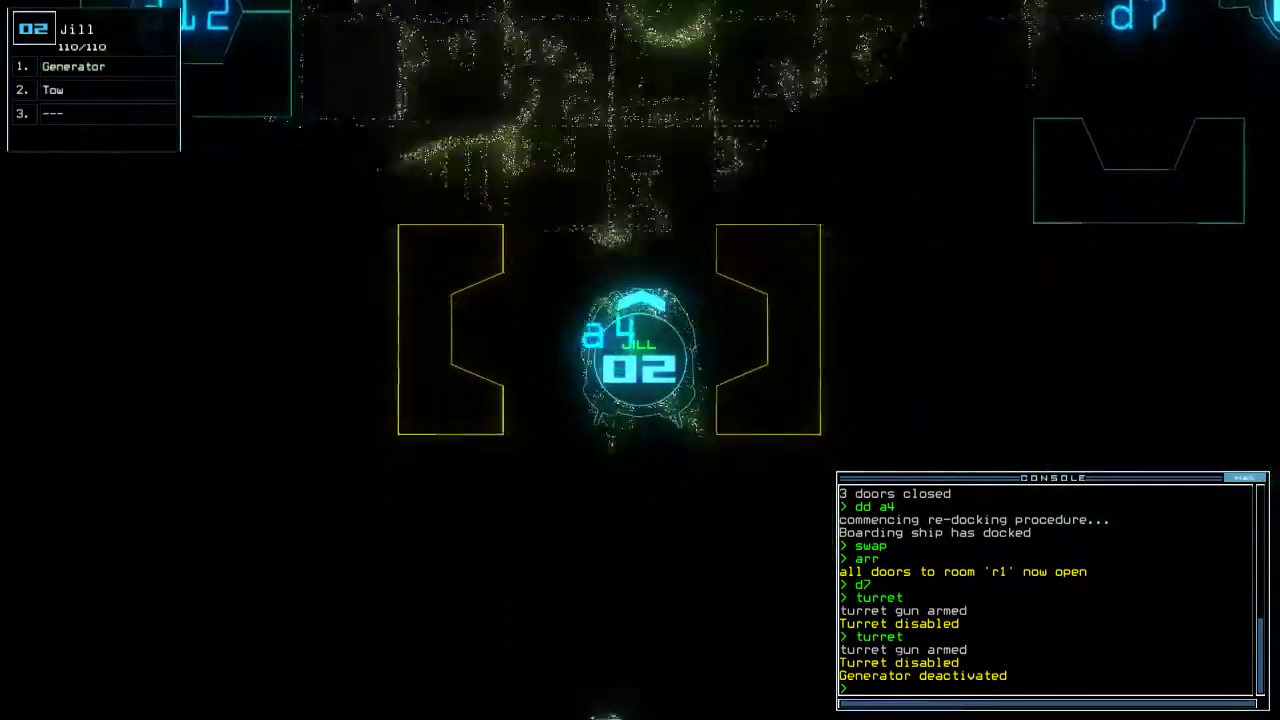
pyautogui.press('3')
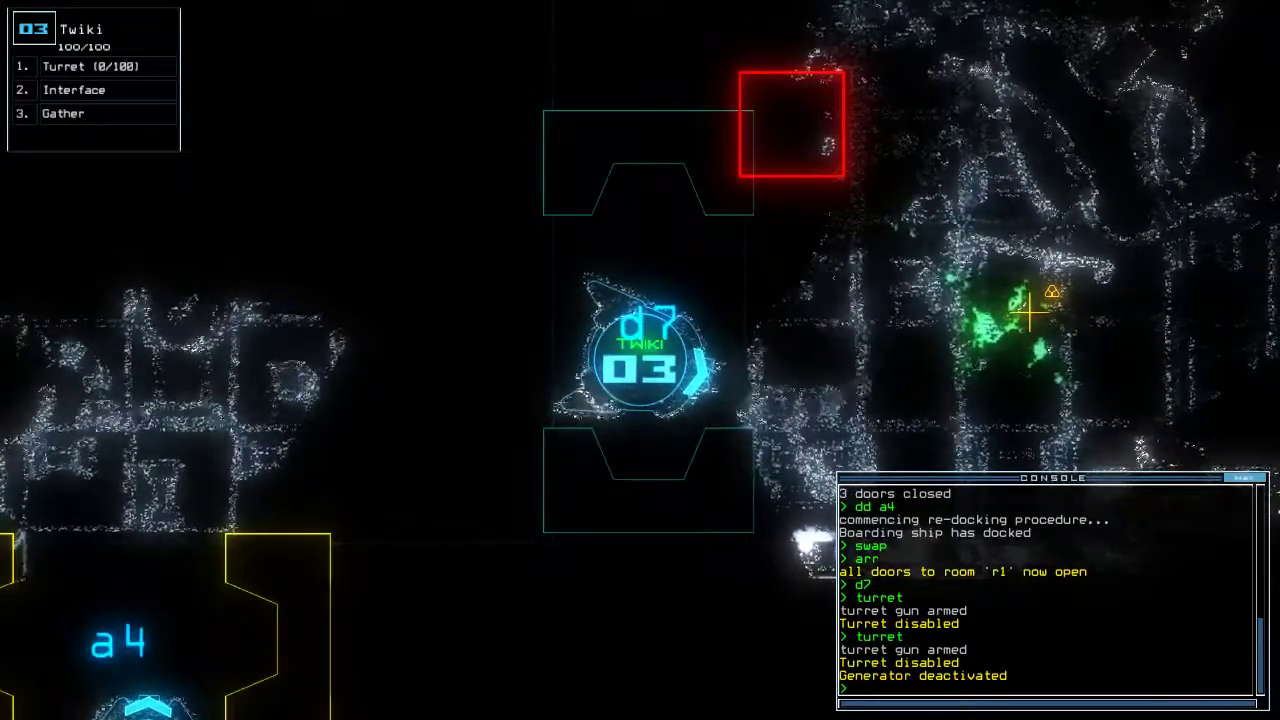
pyautogui.press('2')
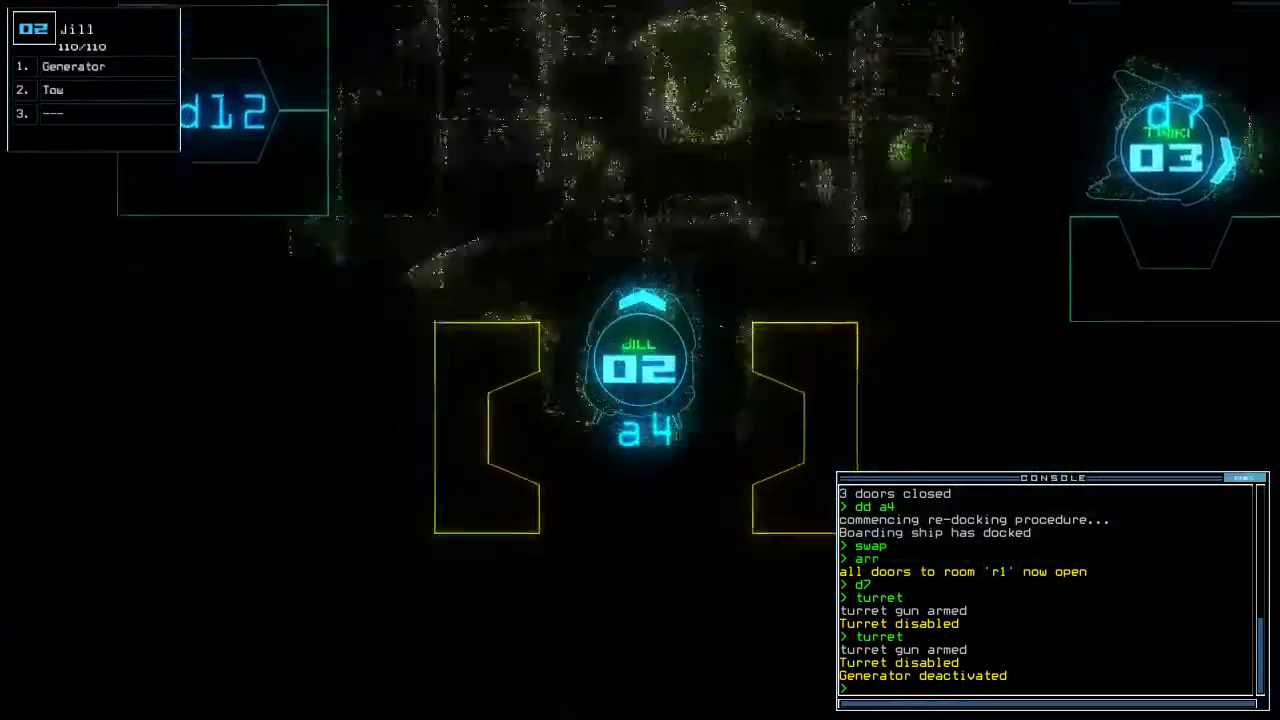
pyautogui.press('Up')
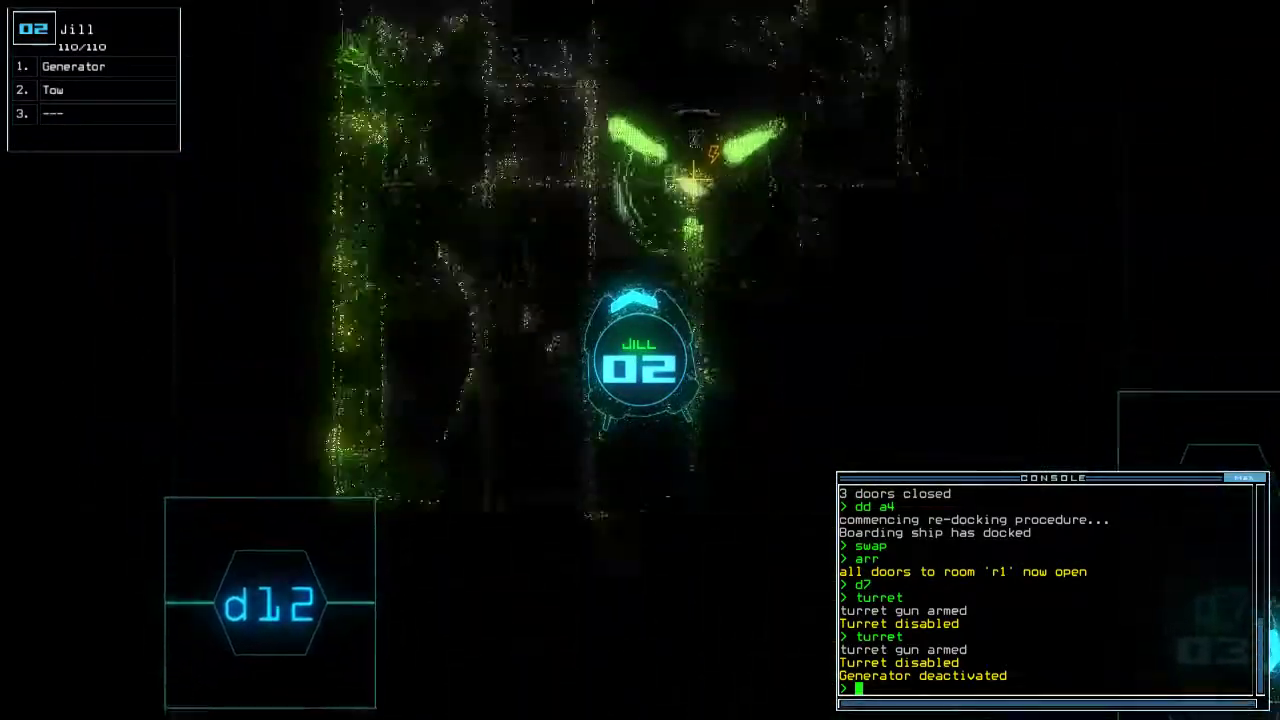
pyautogui.write('g')
pyautogui.press('Return')
# Return to Twiki and view the newly powered areas on the schematic
pyautogui.press('3')
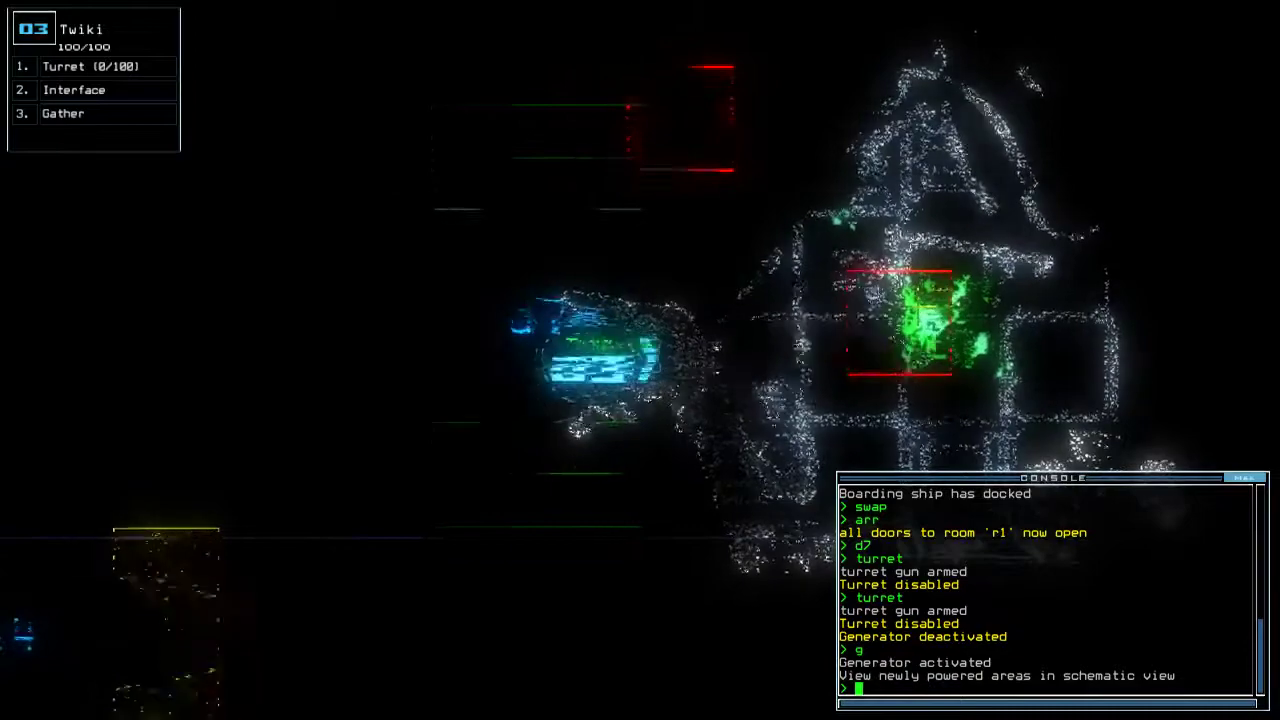
pyautogui.press('space')
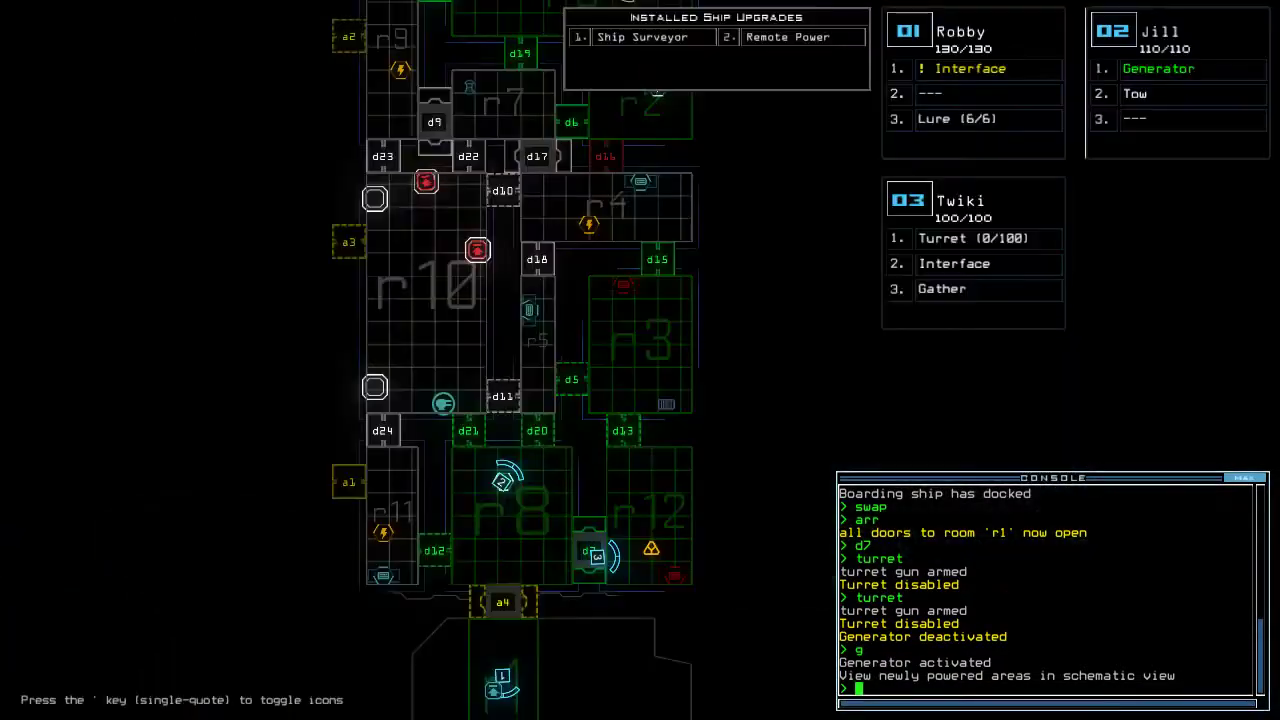
pyautogui.press('space')
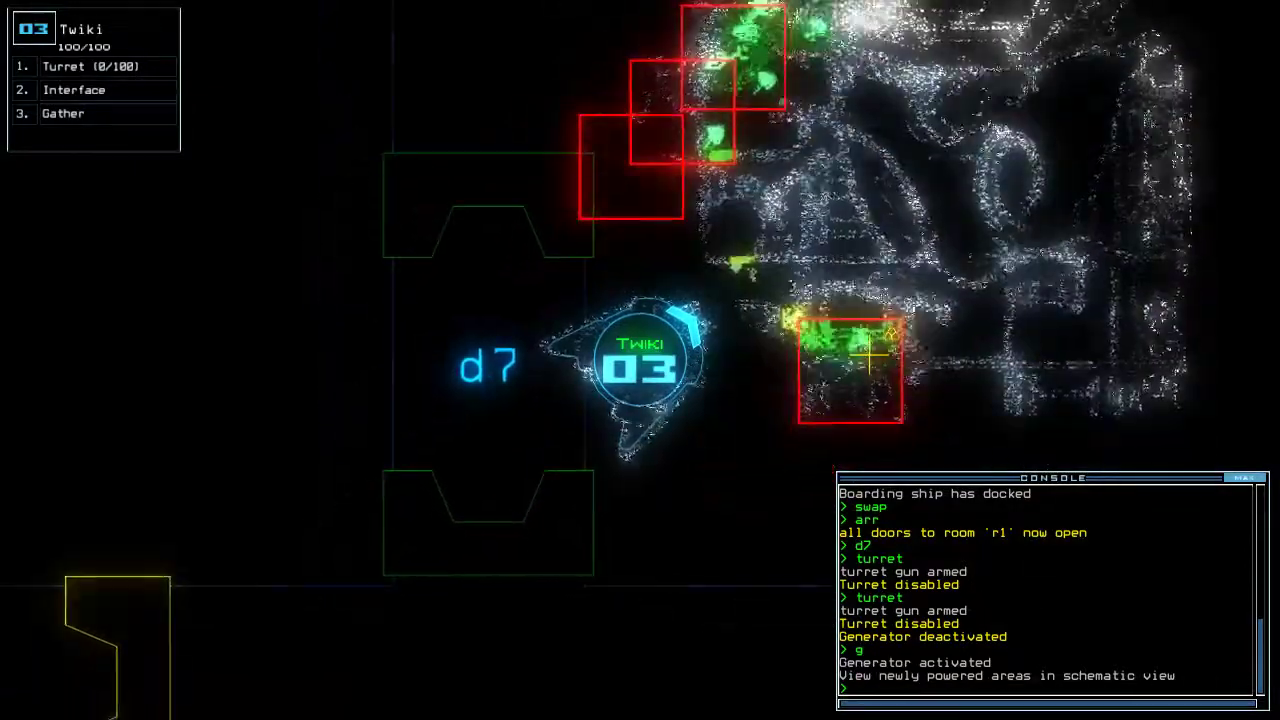
# Drive Twiki forward into the slime-filled room holding the scrap
pyautogui.press('space')
pyautogui.press('space')
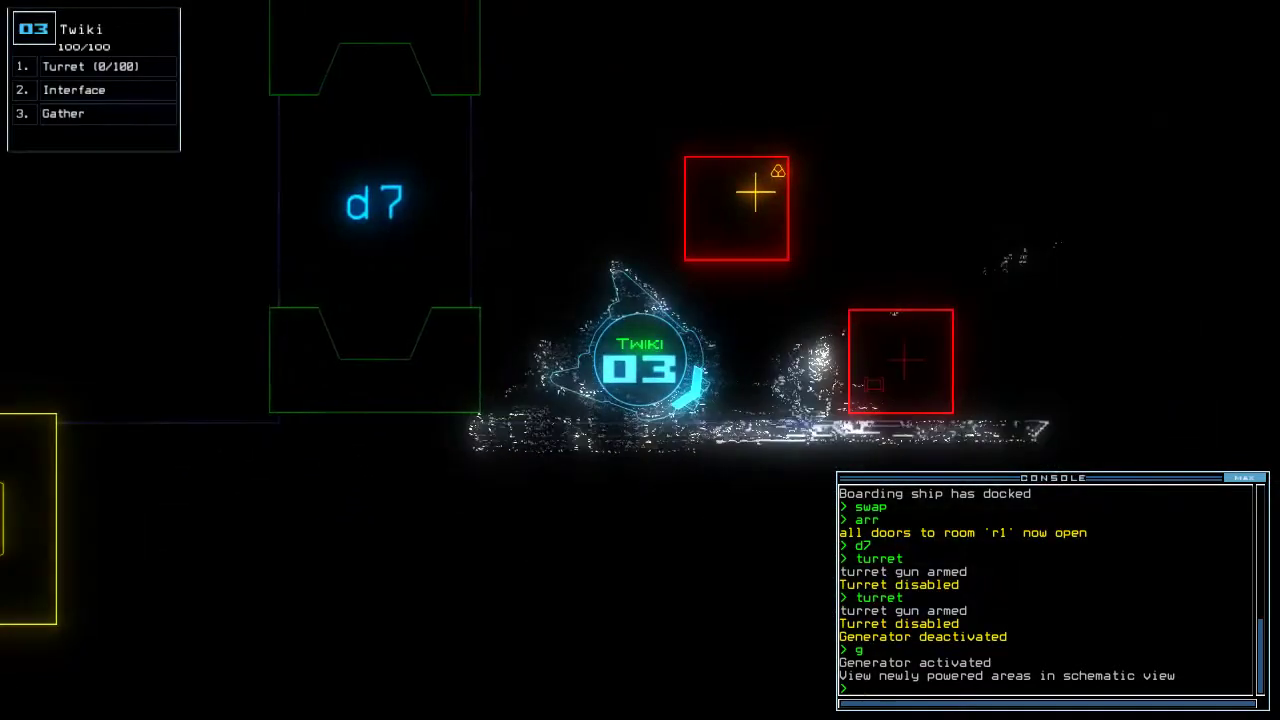
pyautogui.press('Up')
pyautogui.press('Up')
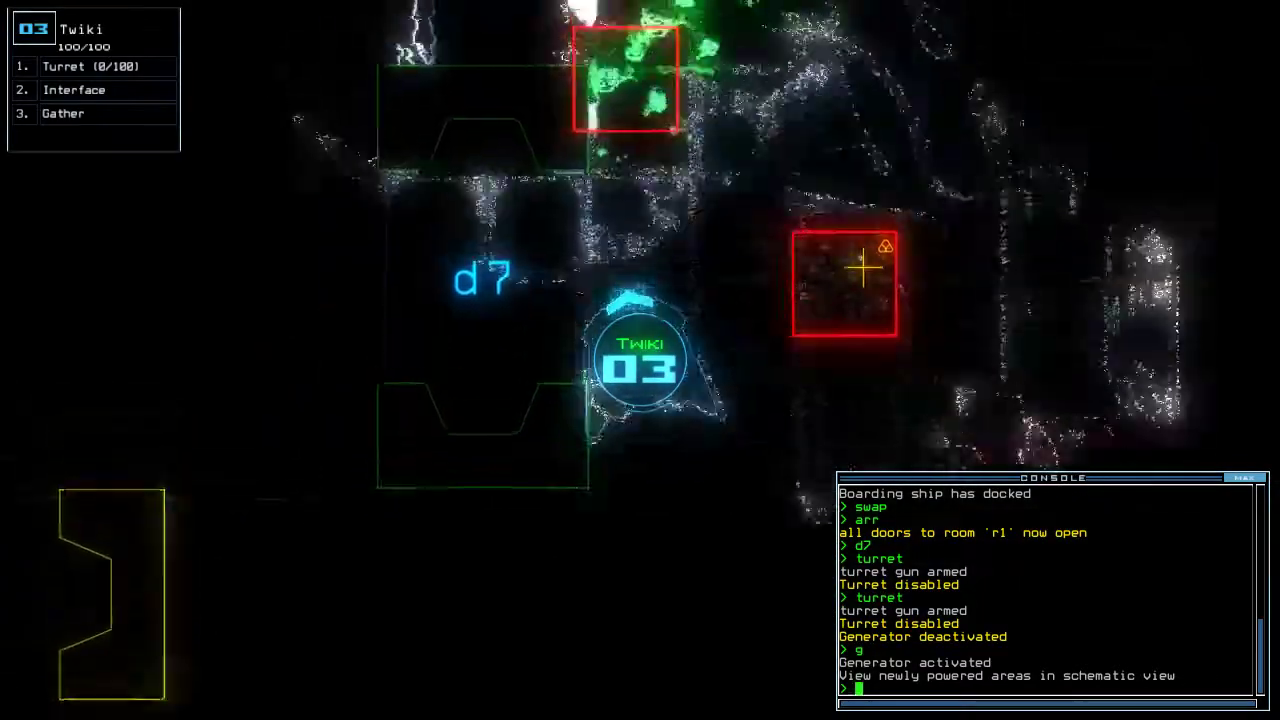
pyautogui.press('Up')
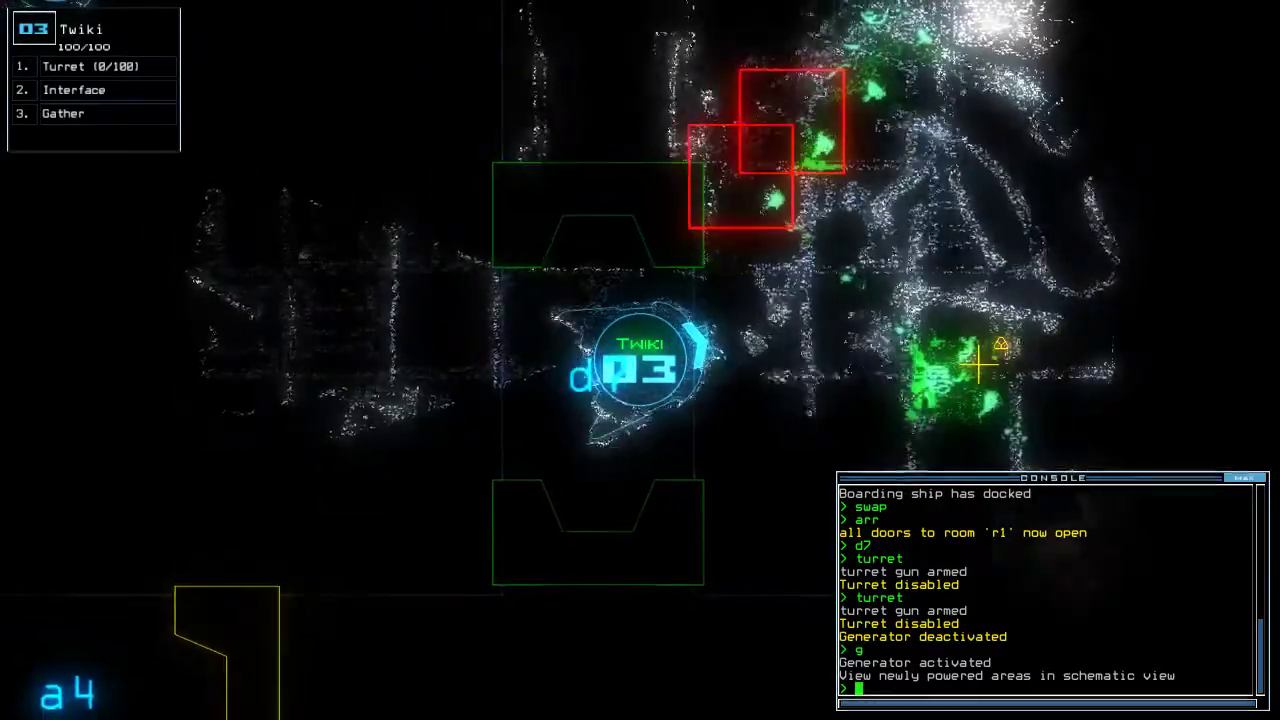
pyautogui.press('Up')
pyautogui.press('Up')
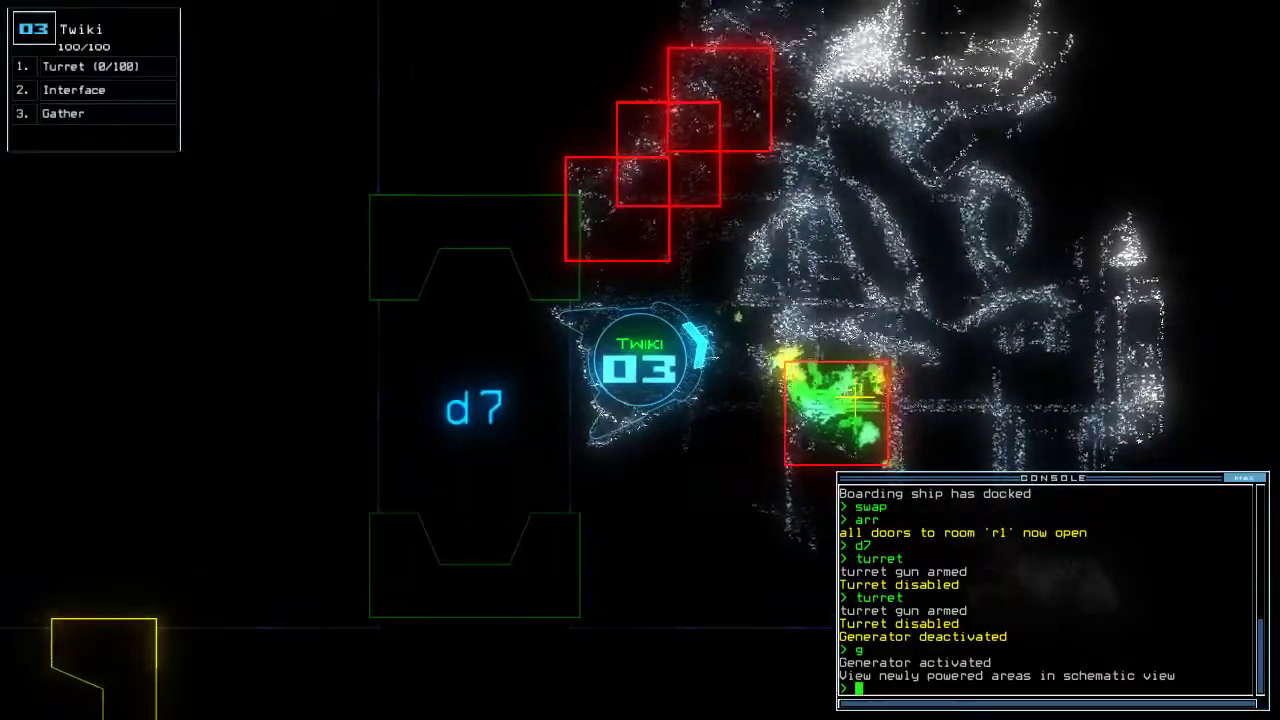
pyautogui.press('Up')
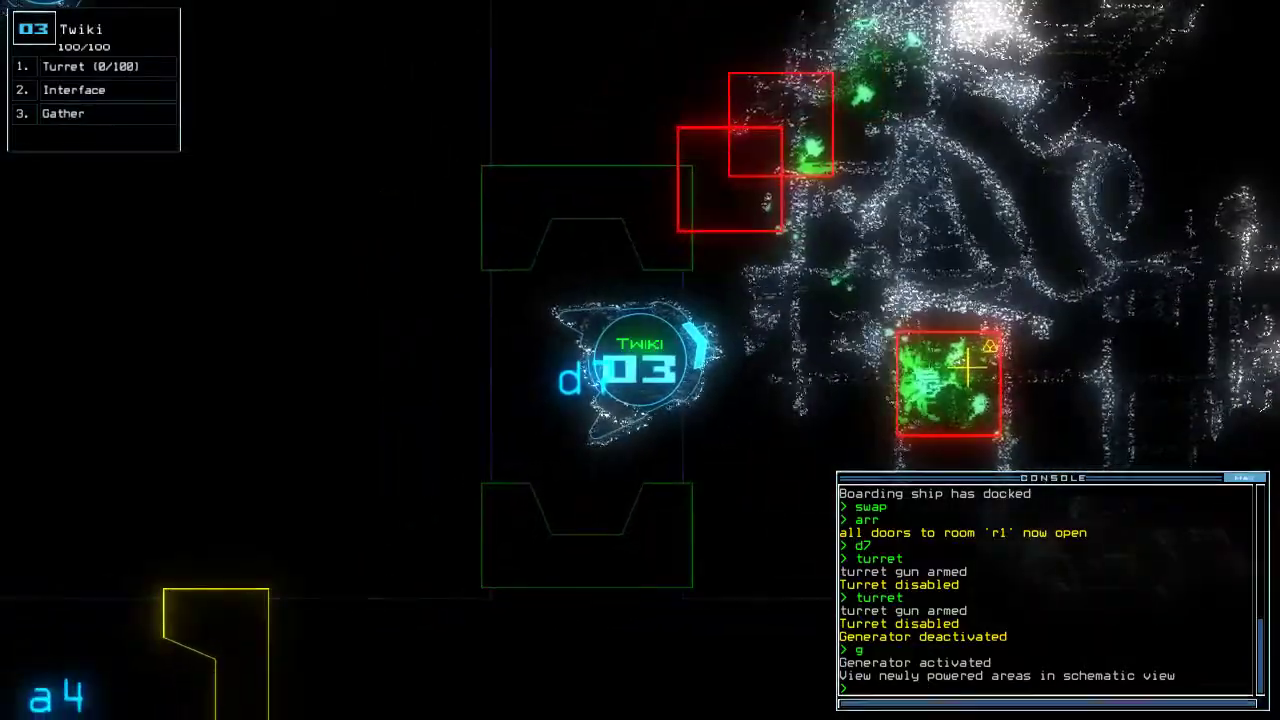
pyautogui.press('Up')
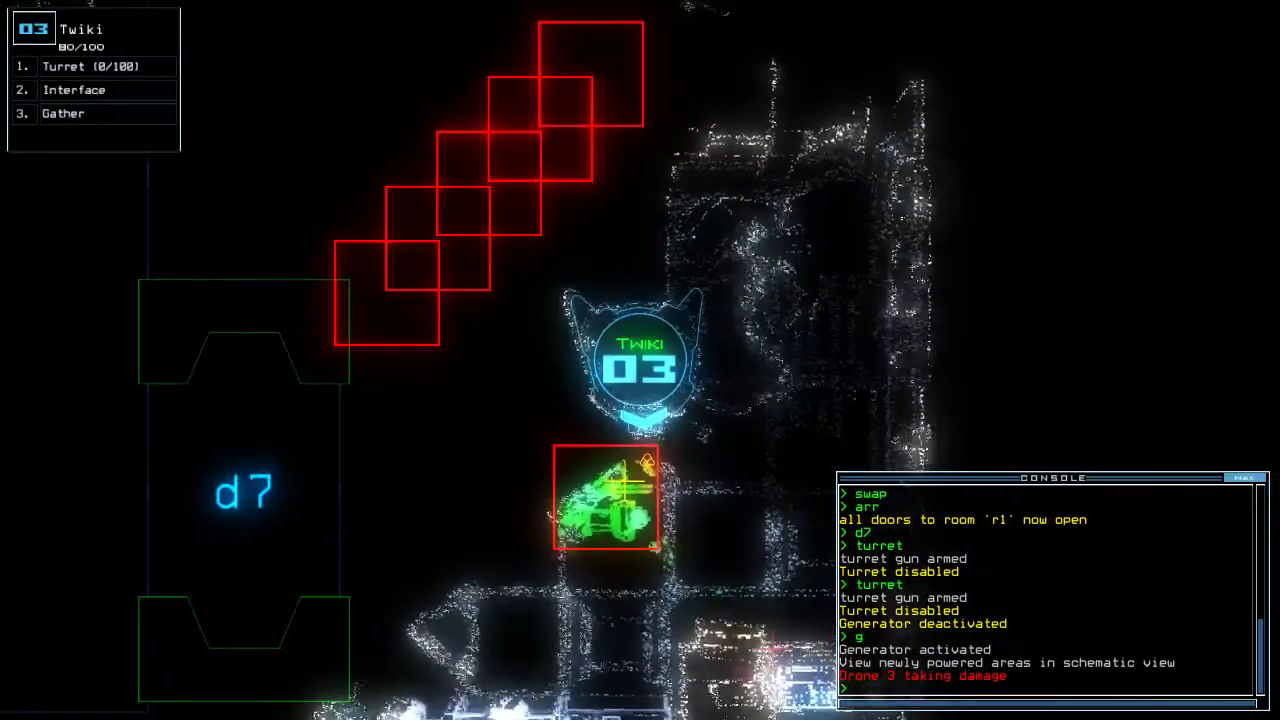
pyautogui.write('g')
# Gather the room's scrap, then send drones 2 and 3 back to r1 on the boarding ship
pyautogui.press('Return')
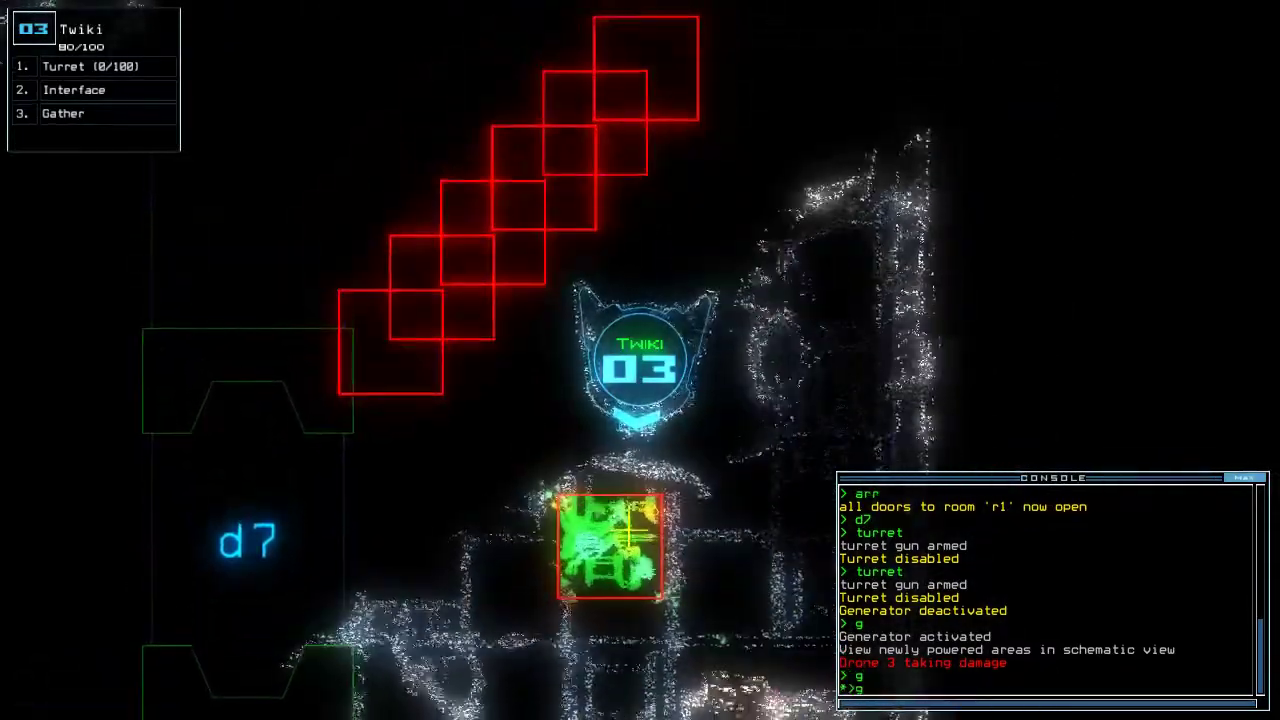
pyautogui.write('g')
pyautogui.press('Return')
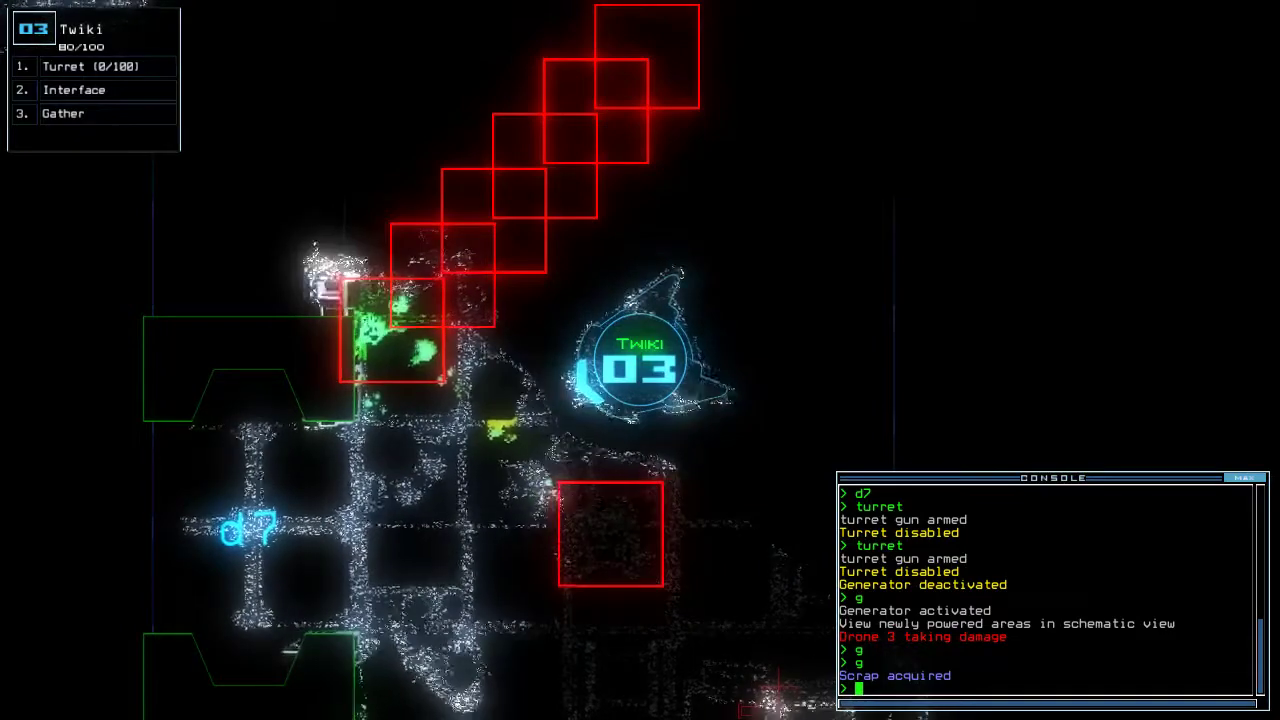
pyautogui.press('space')
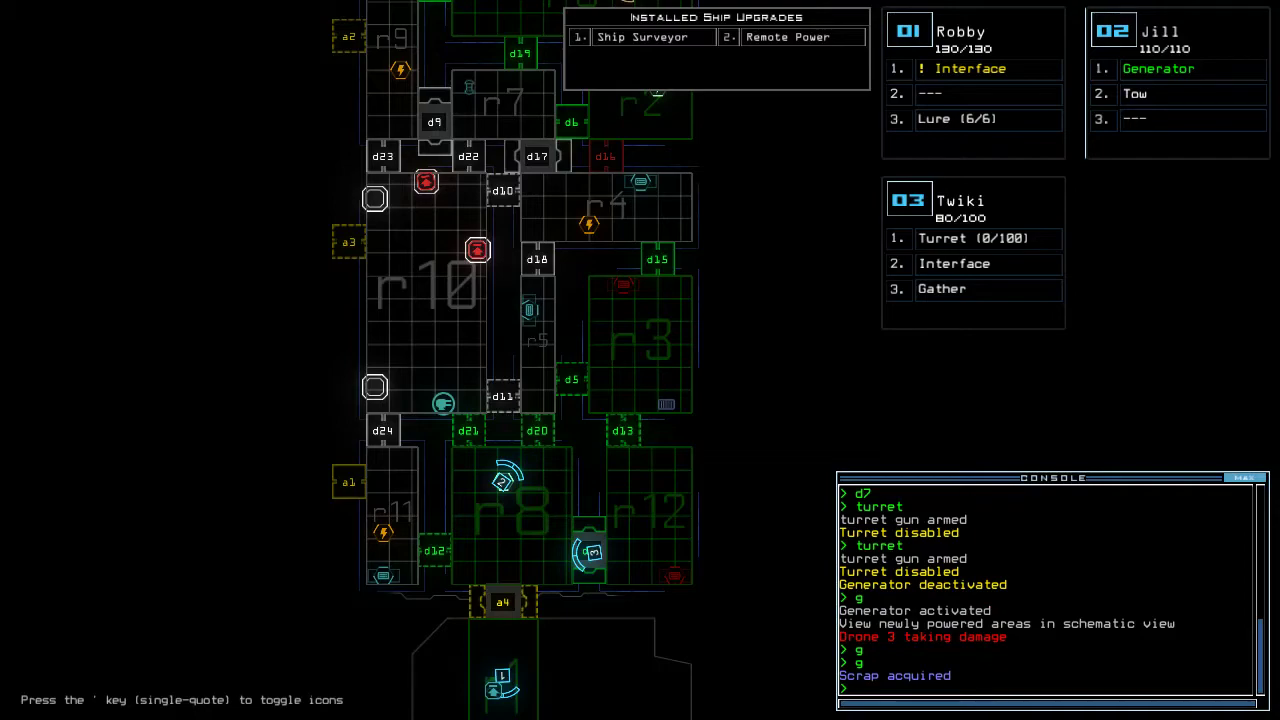
pyautogui.write('3')
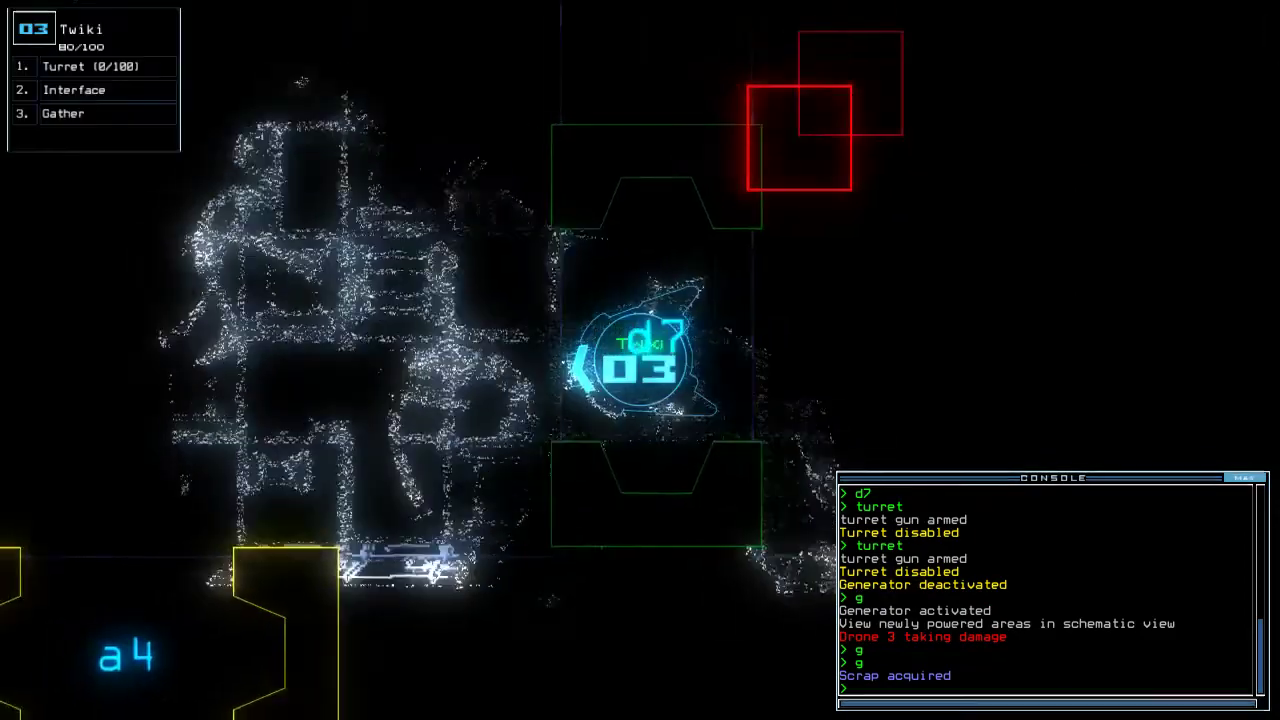
pyautogui.write('nd')
pyautogui.press('Return')
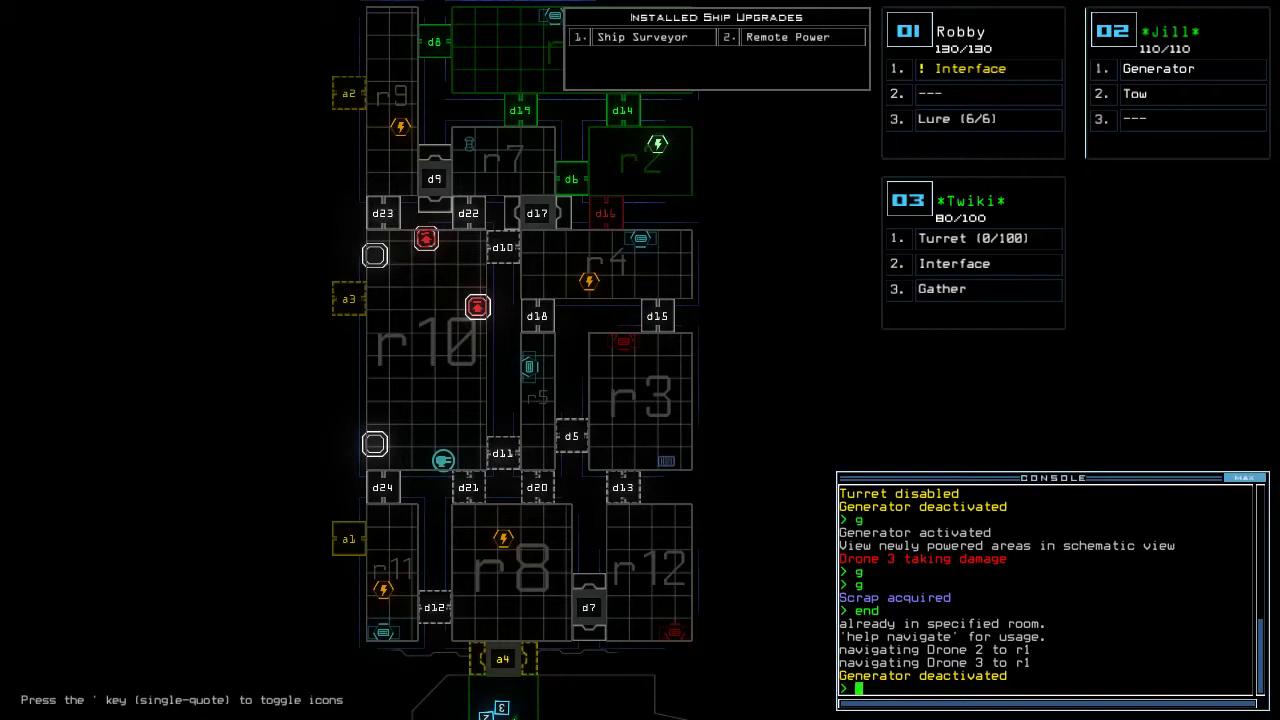
pyautogui.write('out')
# Leave the derelict ship with 15 scrap and dismiss the 930-point daily score summary
pyautogui.press('Return')
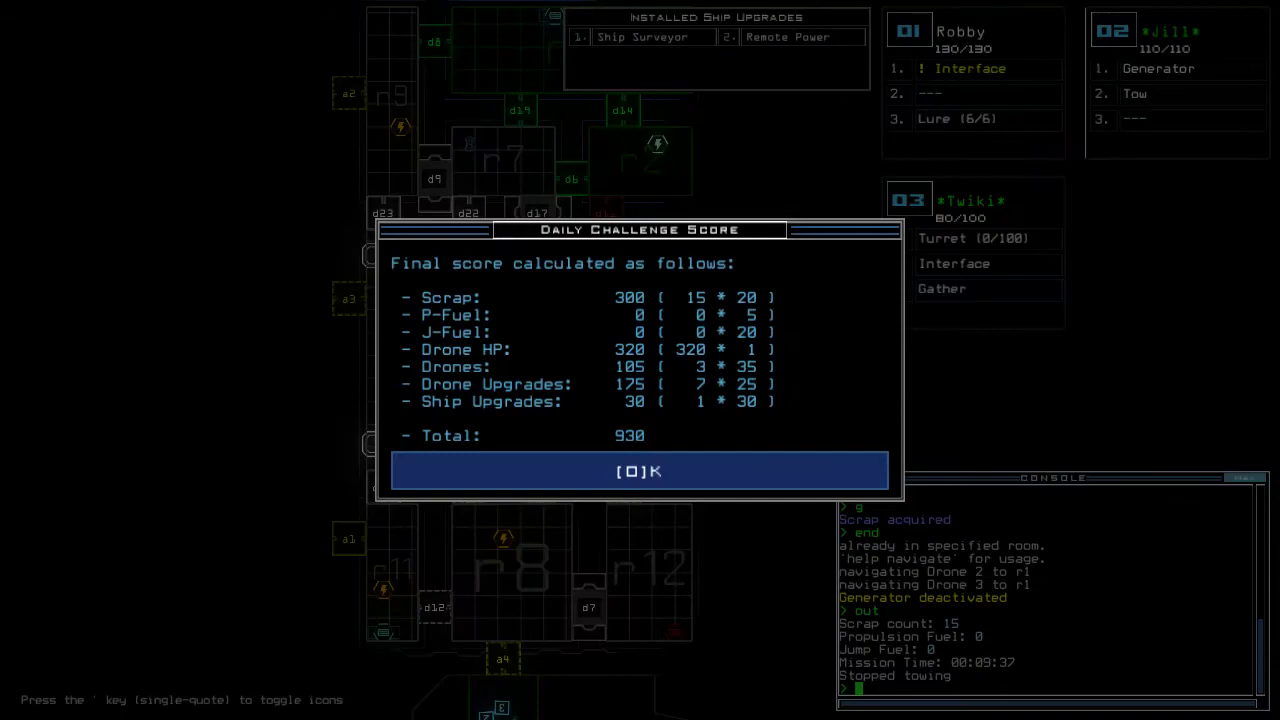
pyautogui.press('o')
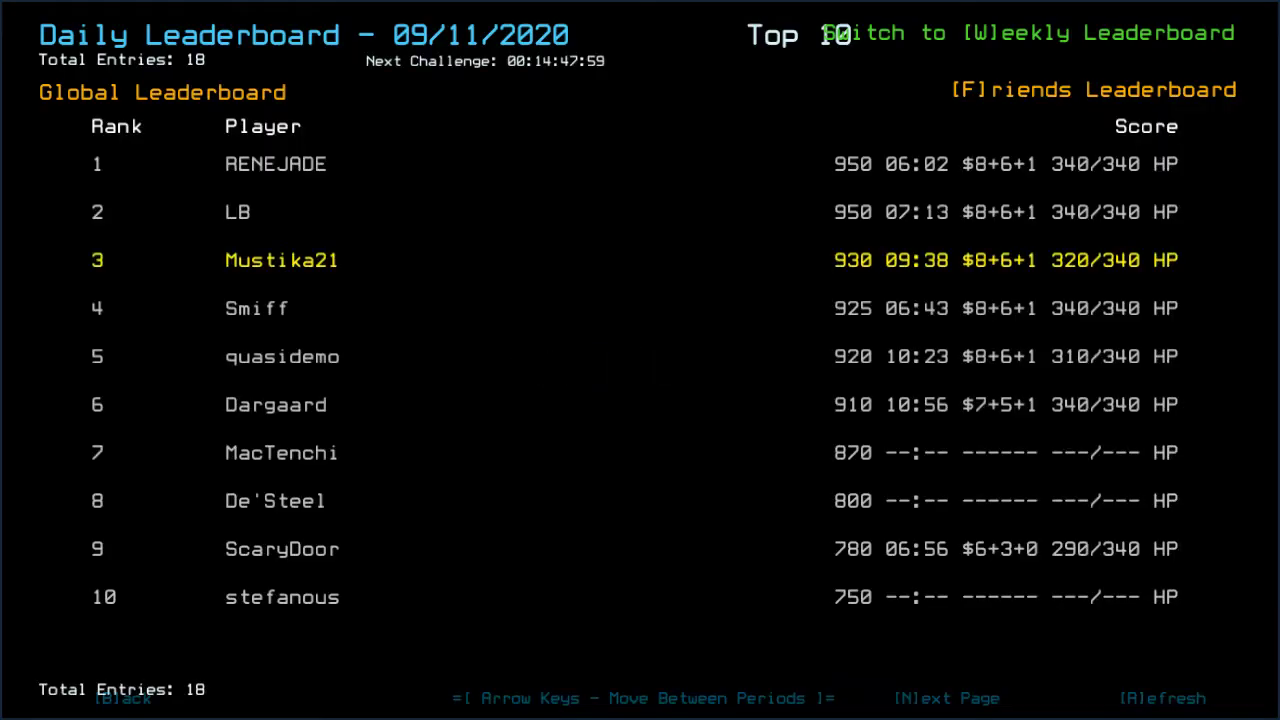